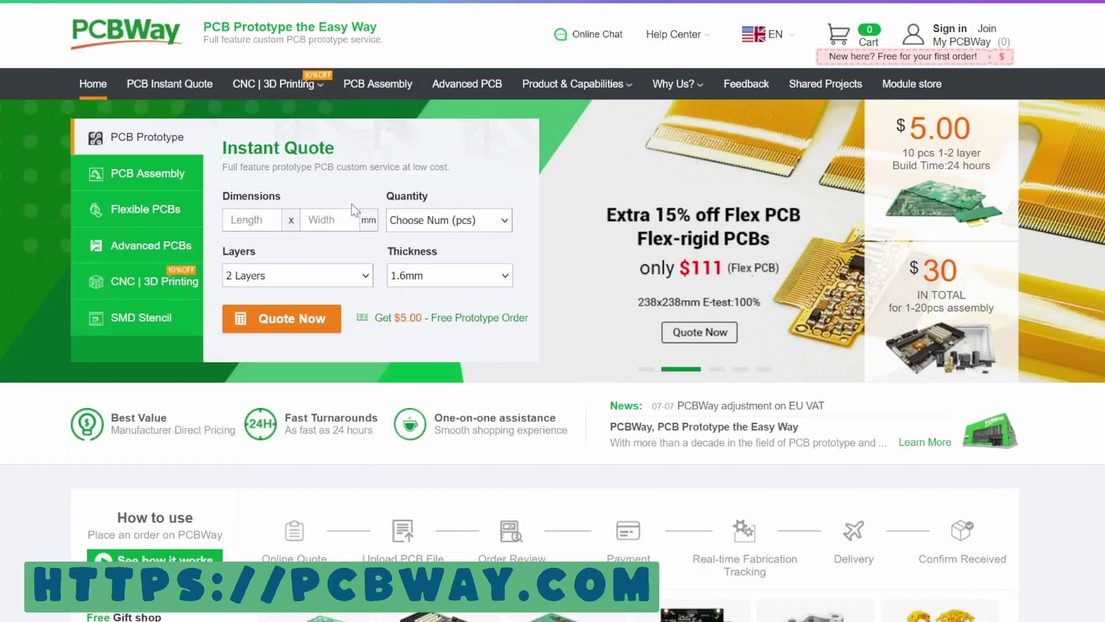
Step: Preview the Flexible PCB and PCB Assembly quote forms, then enter board length 100 and move to Width
left_click(176, 218)
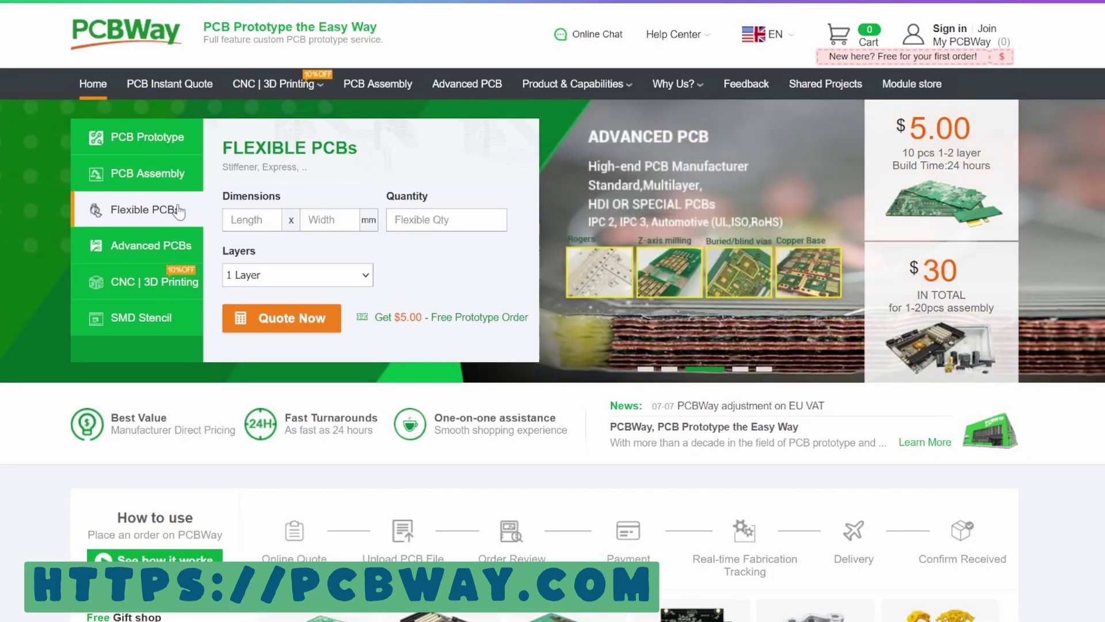
left_click(147, 174)
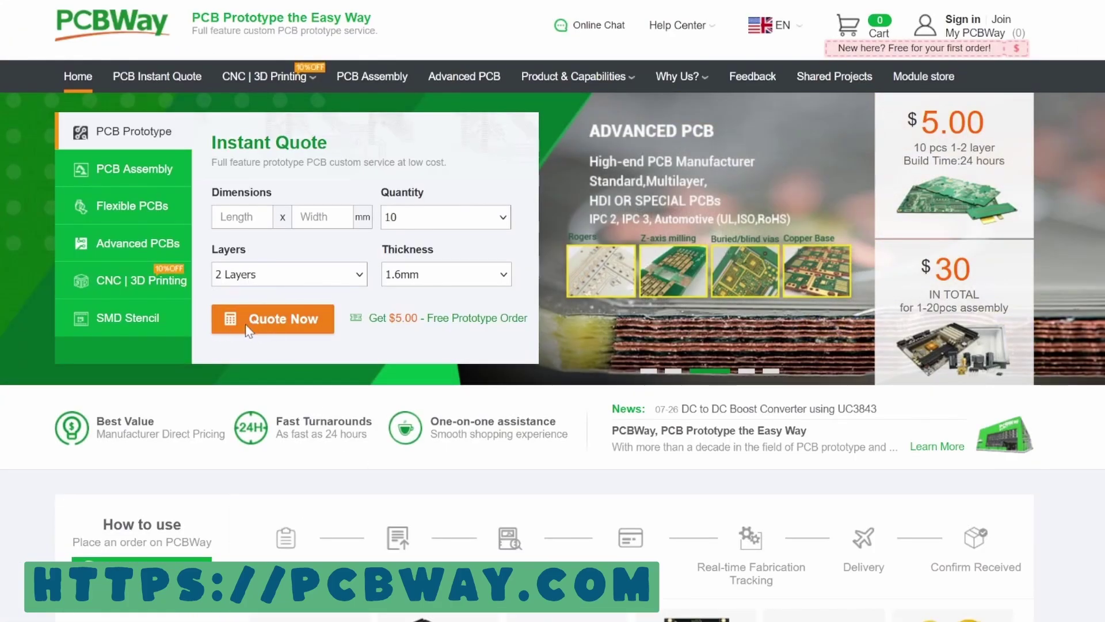
left_click(244, 213)
type("100")
key("Tab")
type("100")
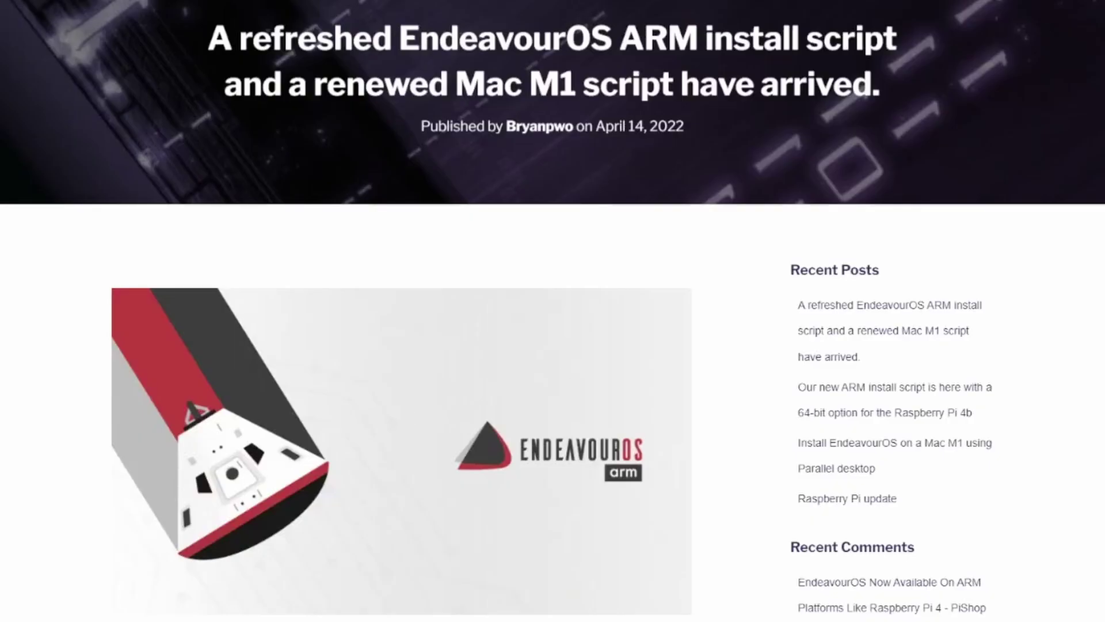
Step: Scroll to the new-features list and highlight its intro line and the 'A modified Base image' heading
scroll(711, 312, "down", 5)
scroll(403, 311, "down", 10)
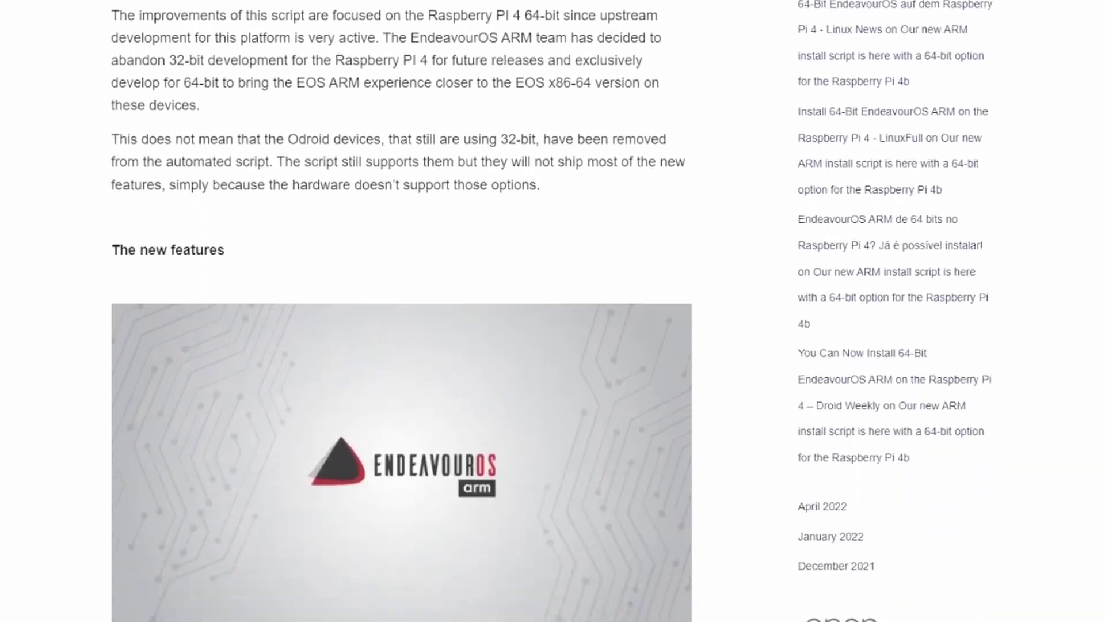
scroll(278, 505, "down", 2)
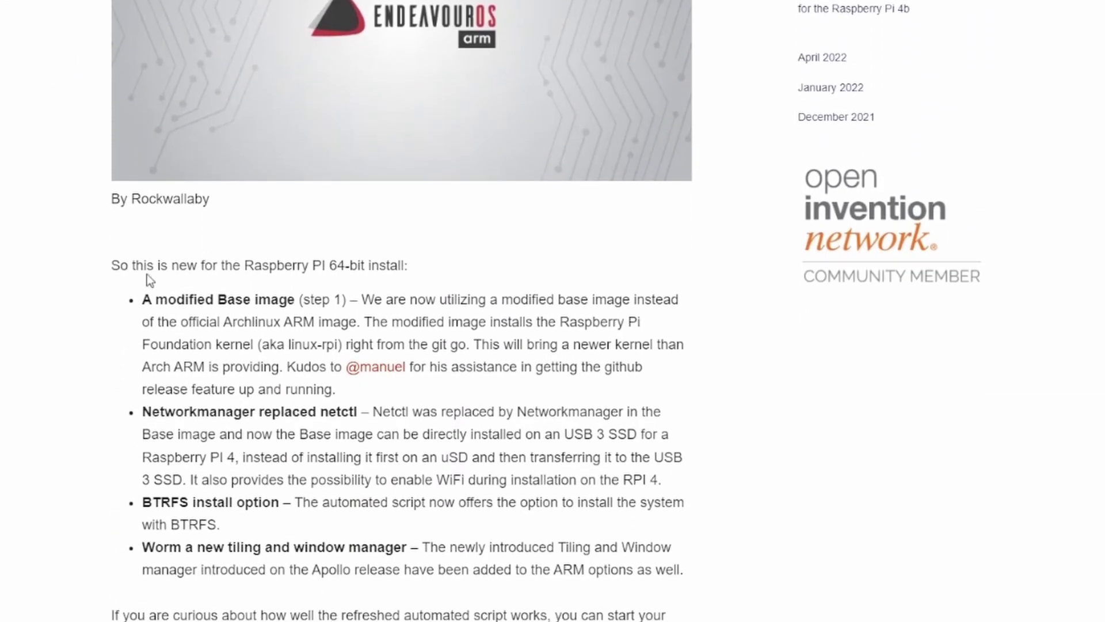
left_click_drag(109, 266, 436, 260)
left_click(436, 260)
left_click_drag(141, 299, 366, 299)
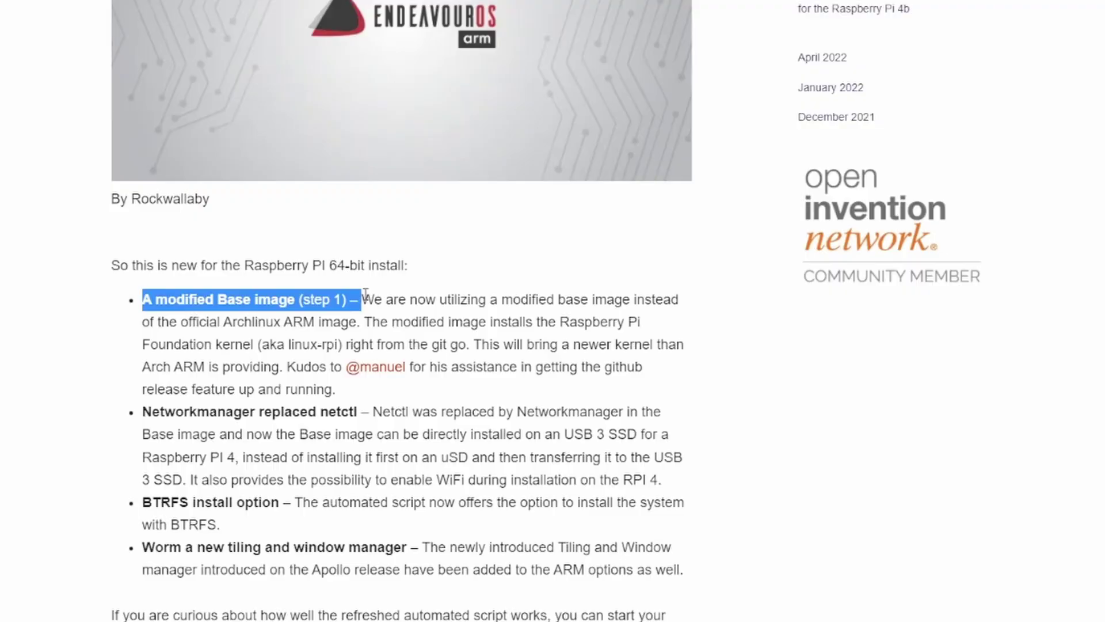
left_click(412, 282)
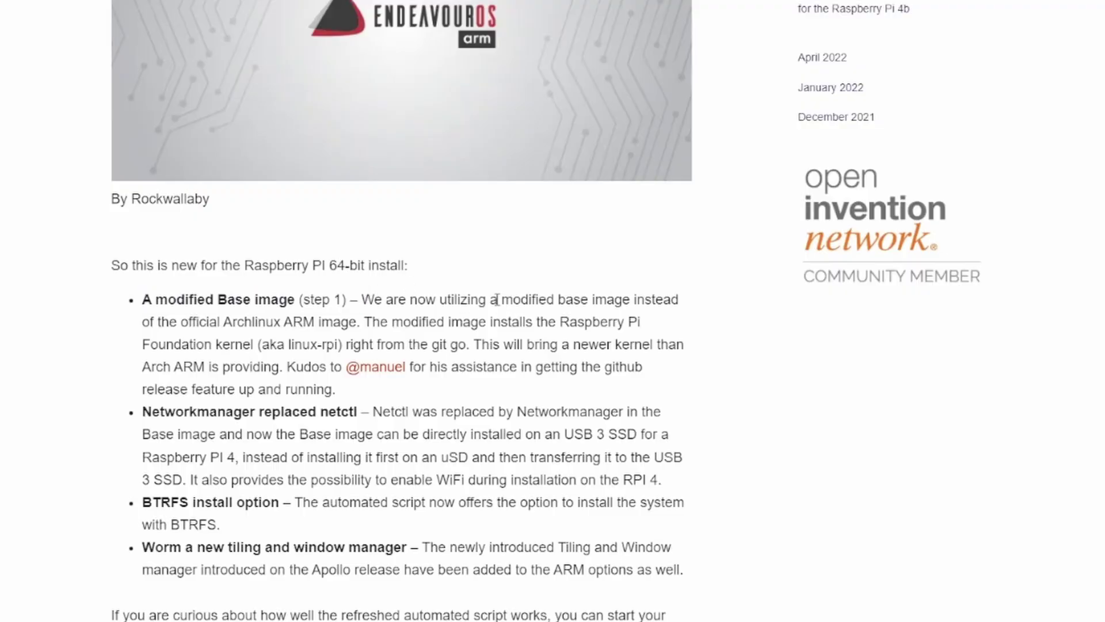
Step: Highlight the newer-kernel, Networkmanager, BTRFS, Worm and WiFi-during-install points in turn
left_click_drag(494, 326, 474, 346)
left_click(460, 400)
left_click_drag(141, 412, 366, 412)
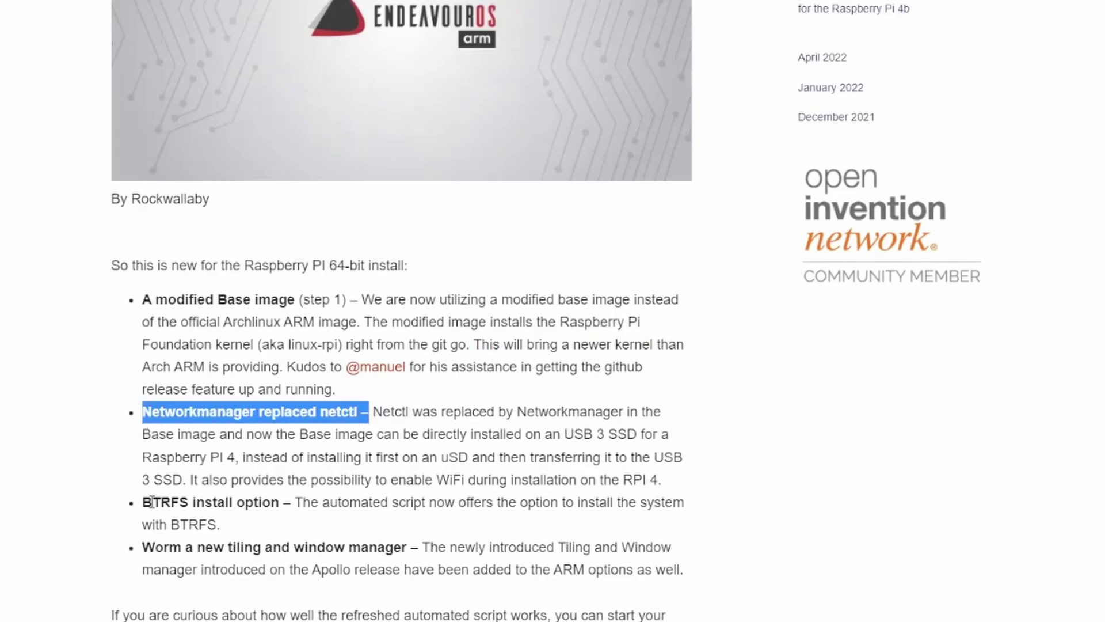
left_click_drag(142, 502, 291, 503)
left_click_drag(144, 547, 411, 548)
scroll(488, 558, "down", 3)
scroll(488, 559, "up", 3)
left_click(443, 574)
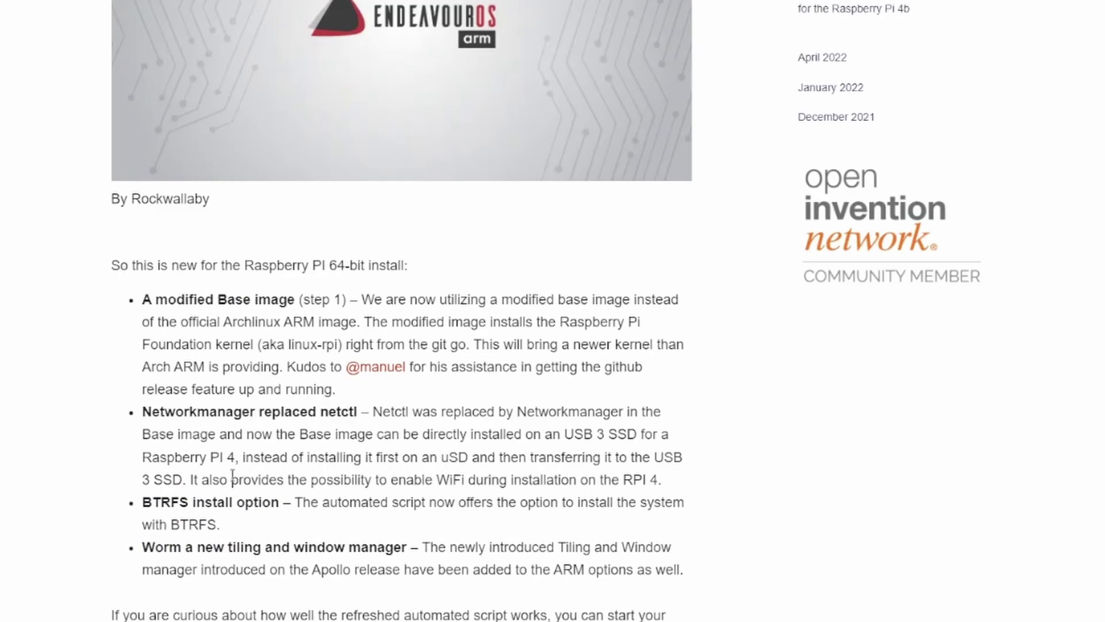
left_click_drag(195, 478, 667, 482)
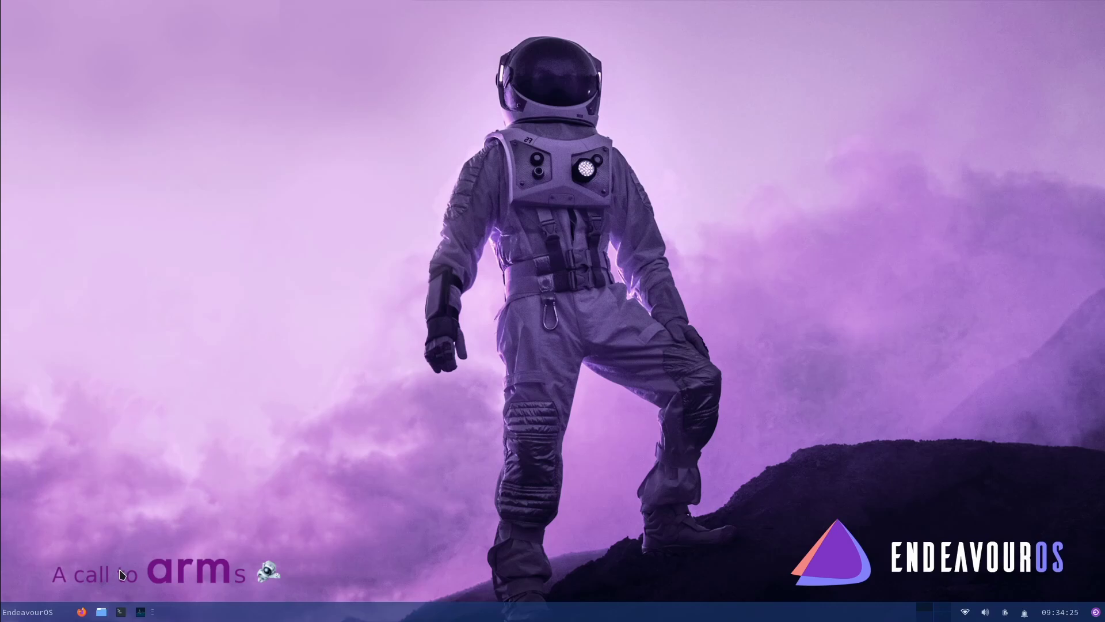
Step: Run neofetch in a new terminal, highlight the Xfce 4.16 line, and move the window to the middle
key("ctrl+alt+t")
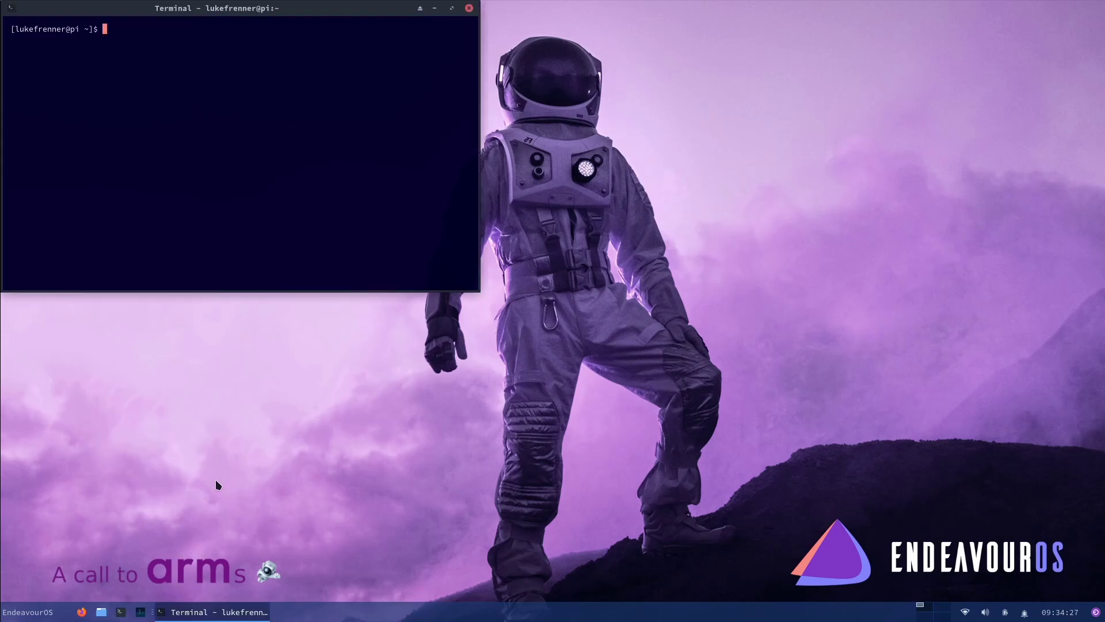
type("neofetch")
key("Return")
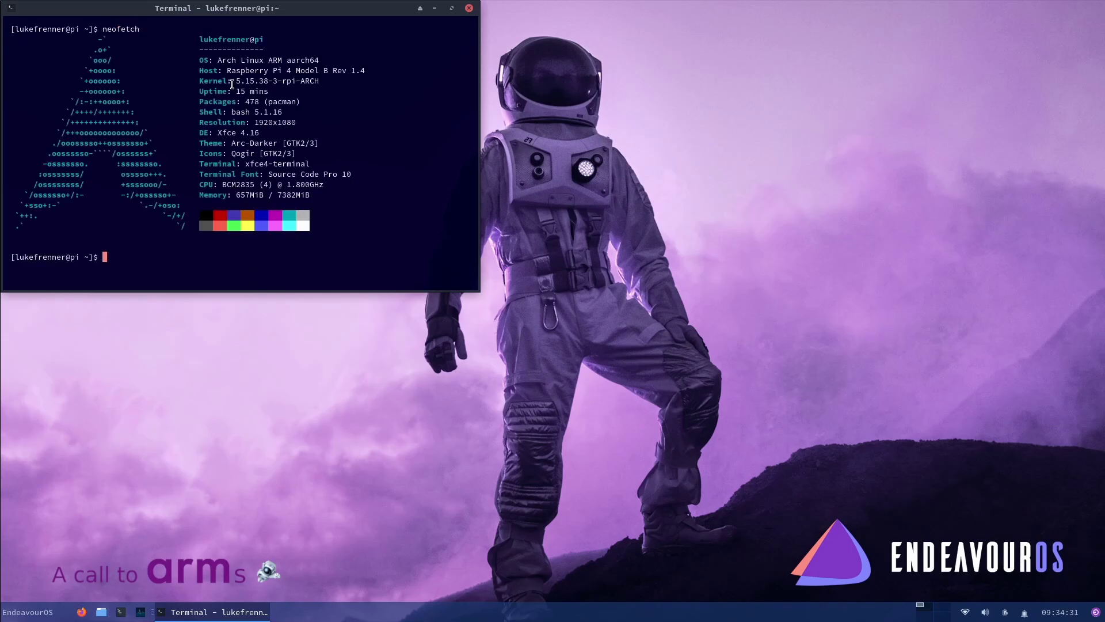
left_click_drag(190, 136, 306, 128)
triple_click(336, 25)
left_click_drag(342, 12, 693, 154)
Step: Browse the System category in the applications menu, then reposition the terminal on the desktop
left_click(47, 609)
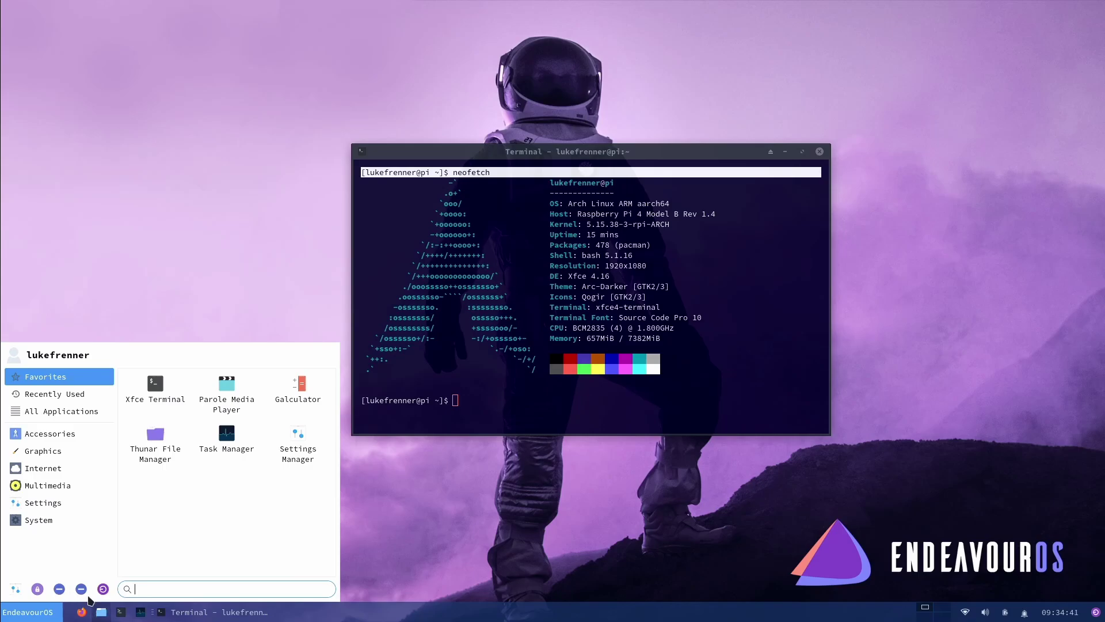
left_click(73, 526)
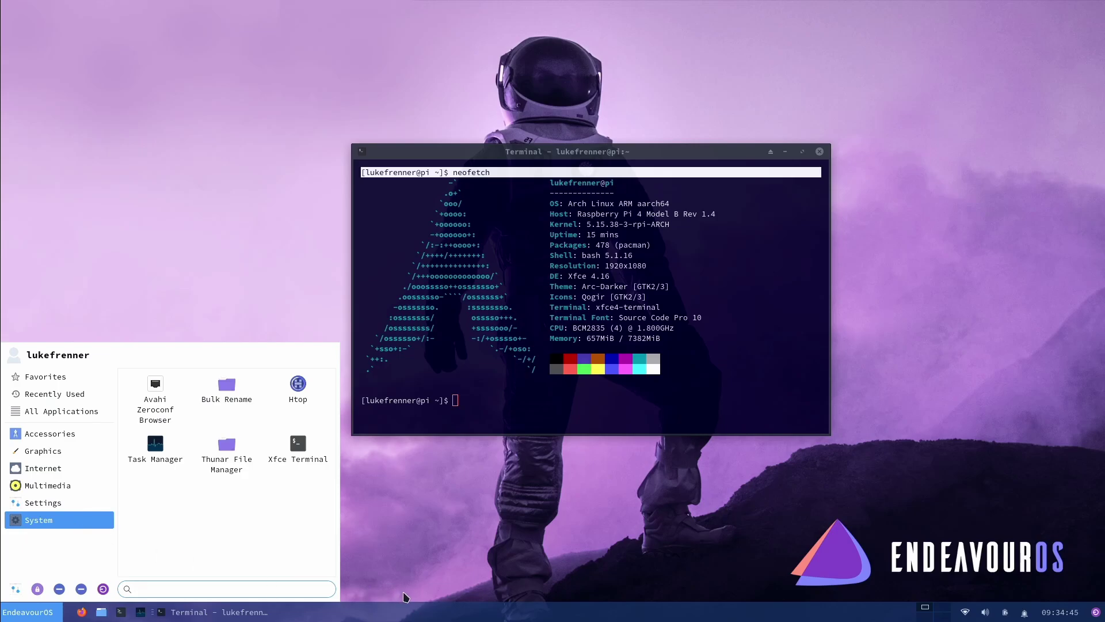
left_click(444, 568)
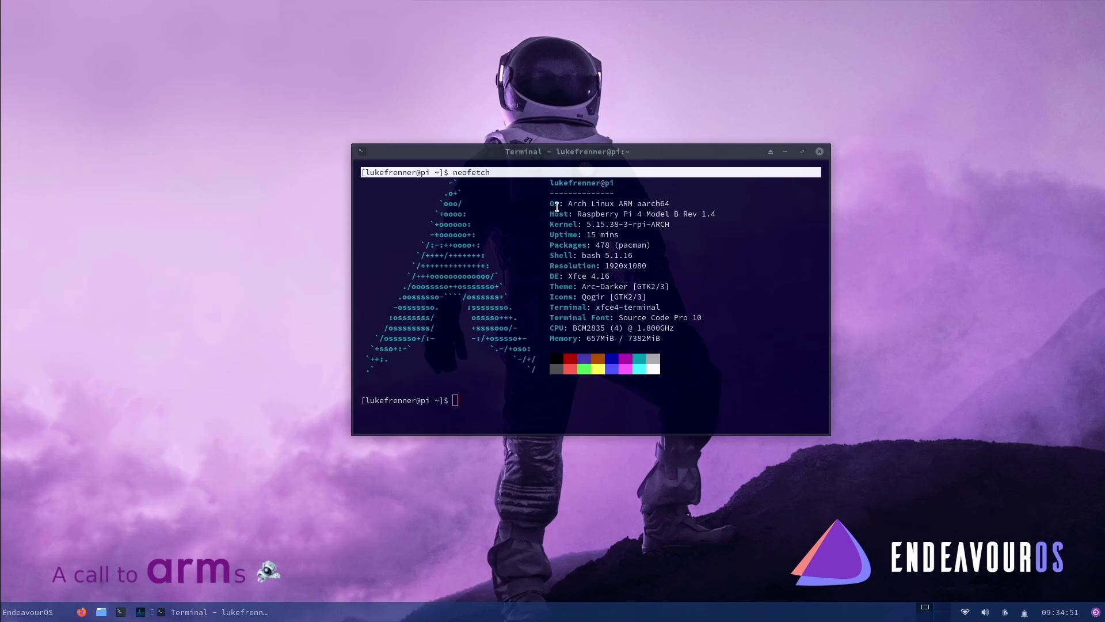
left_click(546, 225)
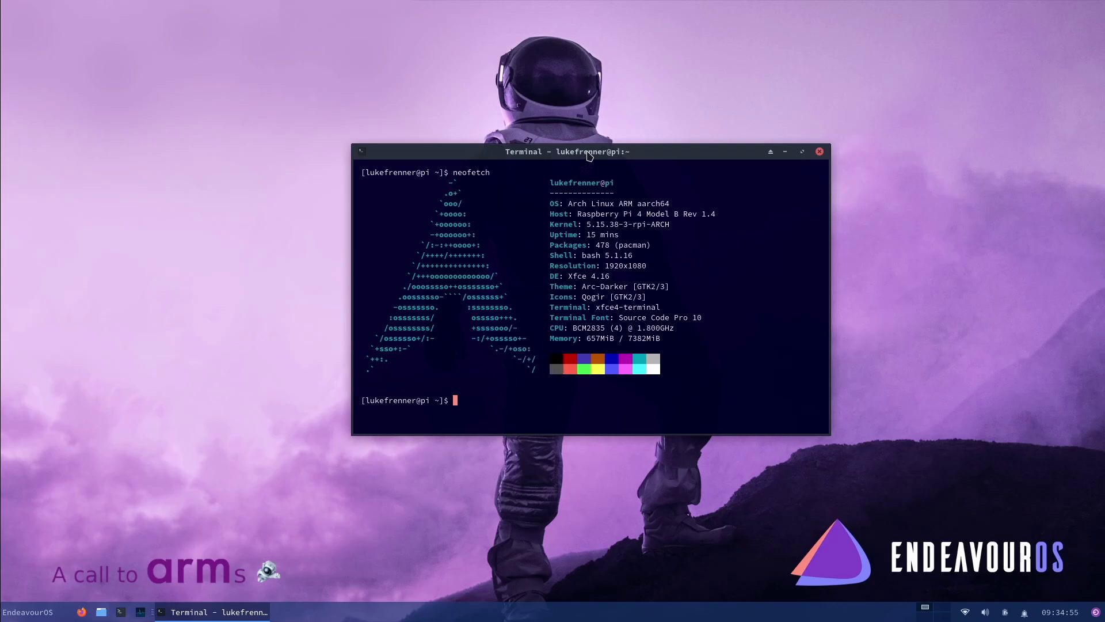
left_click_drag(590, 156, 613, 213)
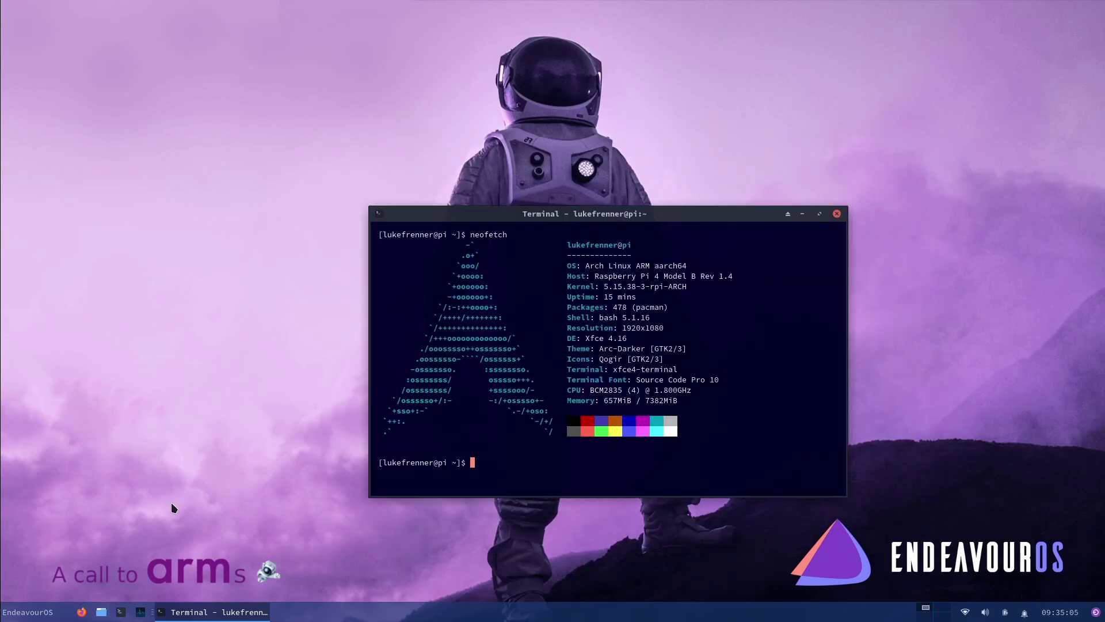
Step: Open Thunar at the home folder, move it left, and switch between it and the terminal
left_click(102, 612)
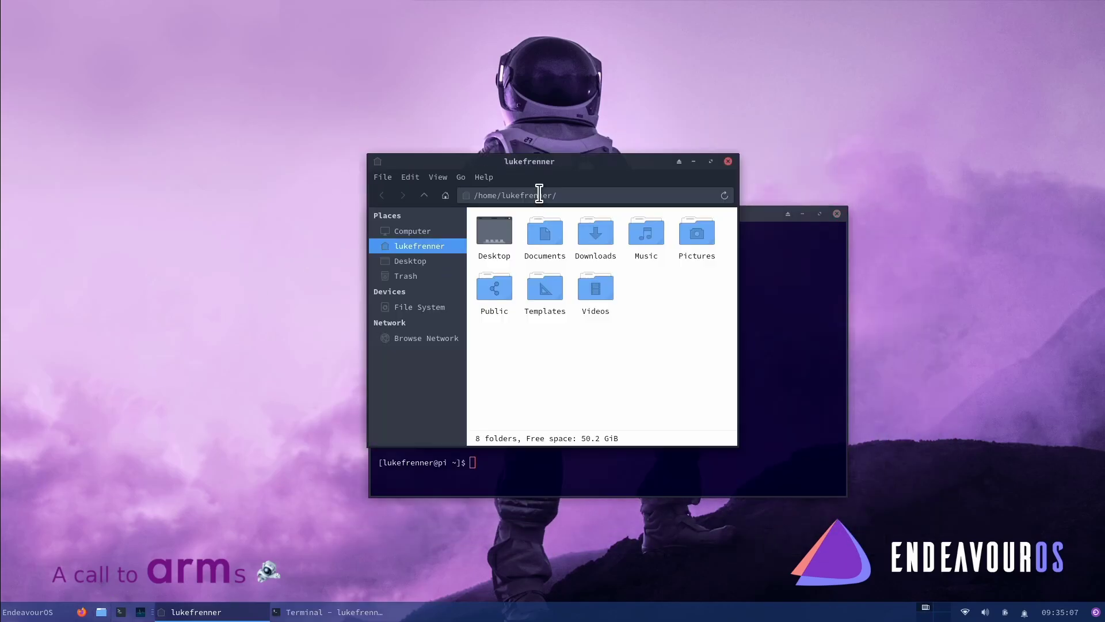
left_click_drag(553, 163, 306, 163)
left_click(593, 328)
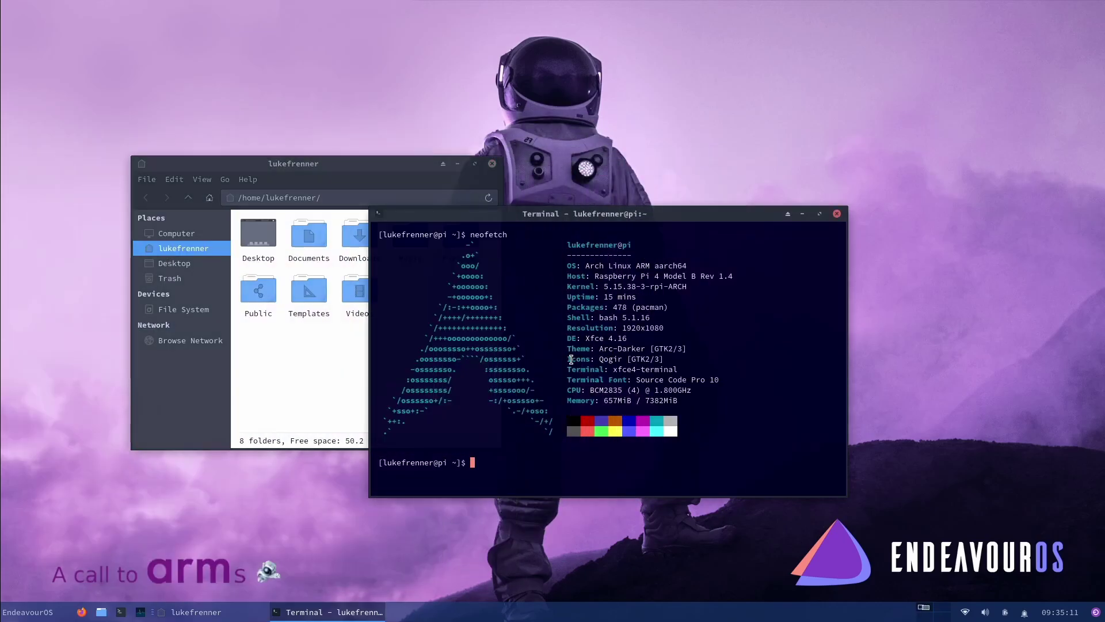
mouse_move(570, 359)
left_mouse_down()
mouse_move(403, 371)
mouse_move(572, 362)
left_mouse_up()
left_click(345, 380)
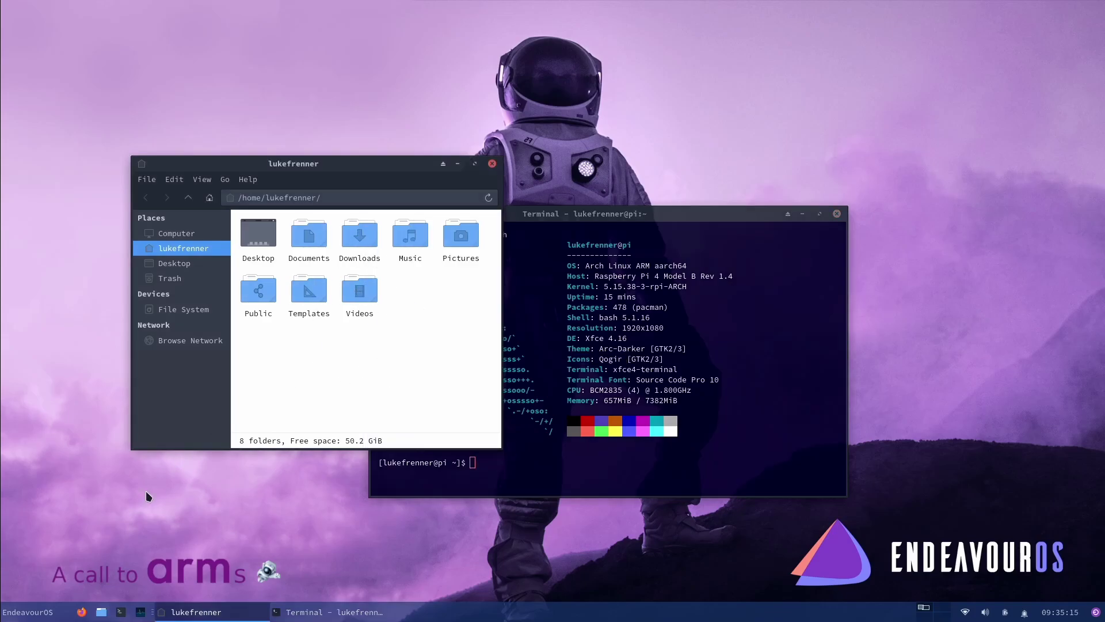
Step: Glance at the menu's Internet apps, highlight neofetch's Theme line, and close the file manager
left_click(49, 610)
left_click(56, 471)
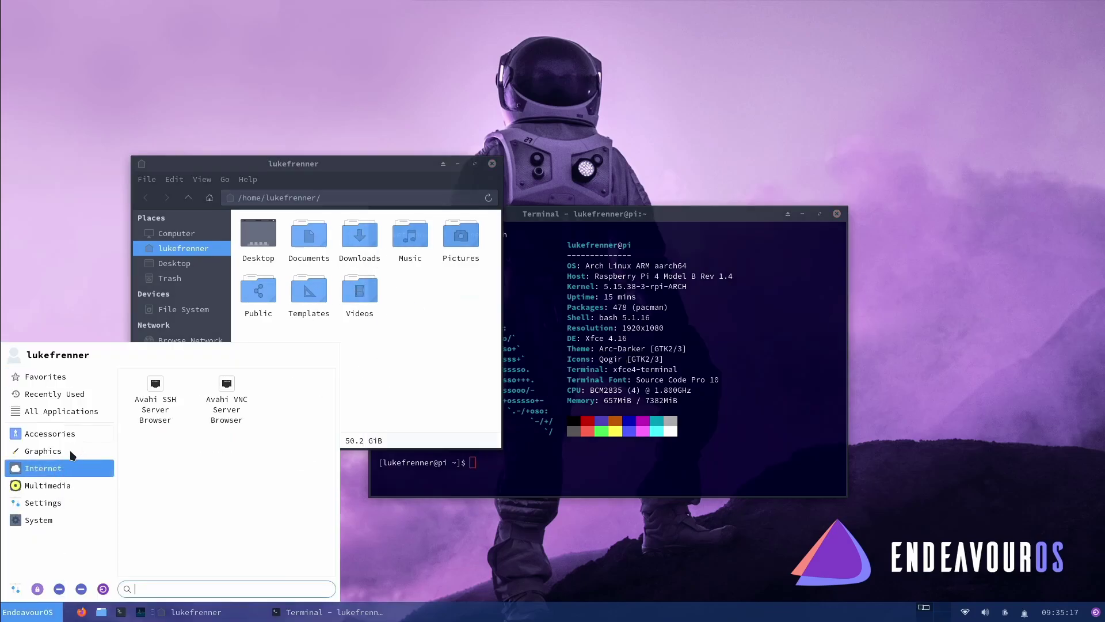
left_click(599, 359)
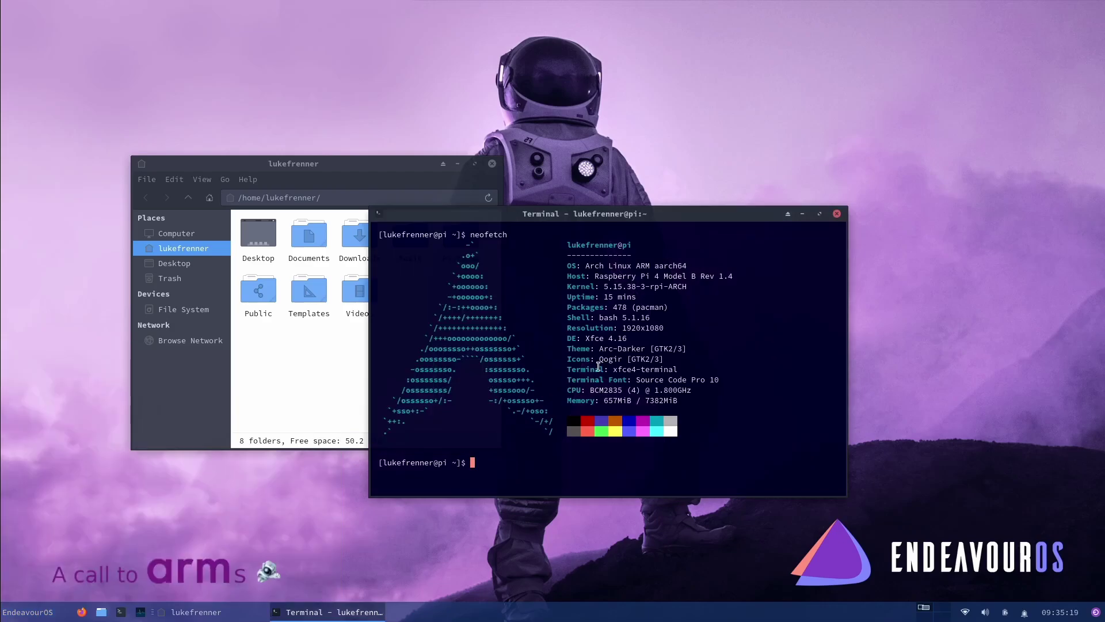
left_click_drag(585, 348, 651, 347)
left_click(651, 347)
left_click(492, 164)
left_click(493, 164)
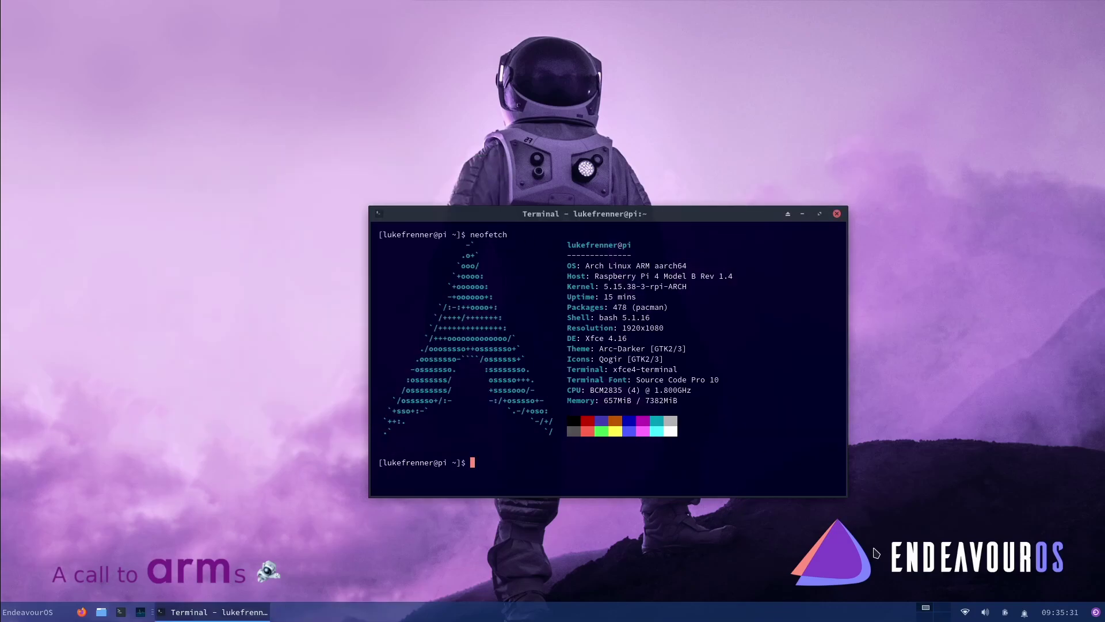
Step: Check the tray's notification do-not-disturb, network and presentation mode options
left_click(1024, 612)
left_click(1010, 615)
left_click(965, 612)
left_click(1006, 615)
left_click(1006, 614)
left_click(1024, 615)
left_click(1025, 613)
left_click(1053, 615)
Step: Open and dismiss the applications menu, then close the terminal window
left_click(56, 611)
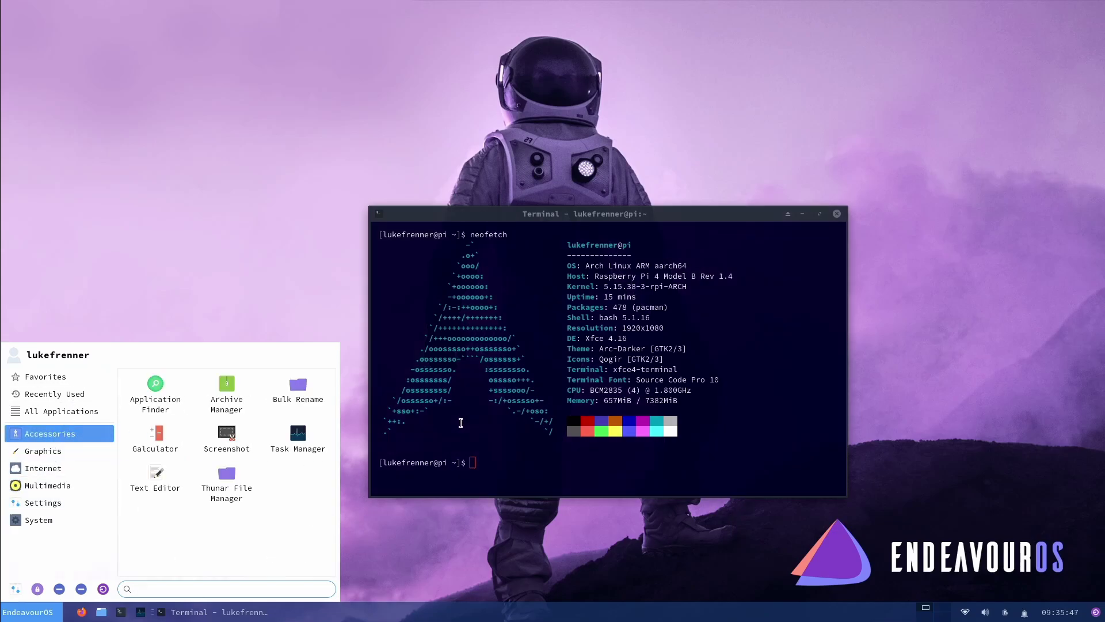
left_click(415, 429)
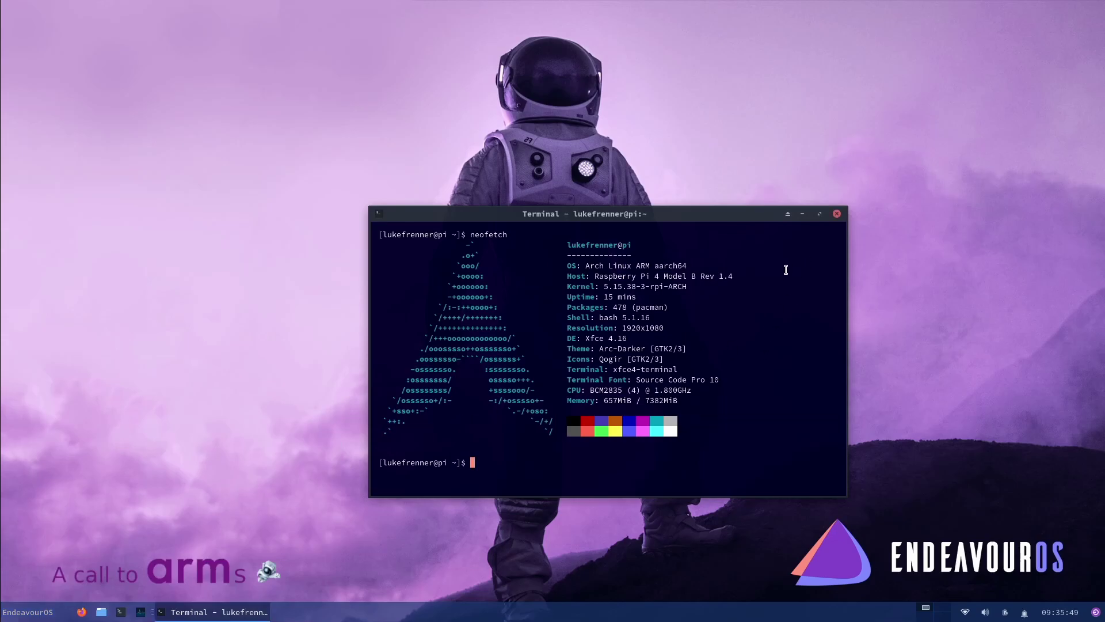
left_click(837, 214)
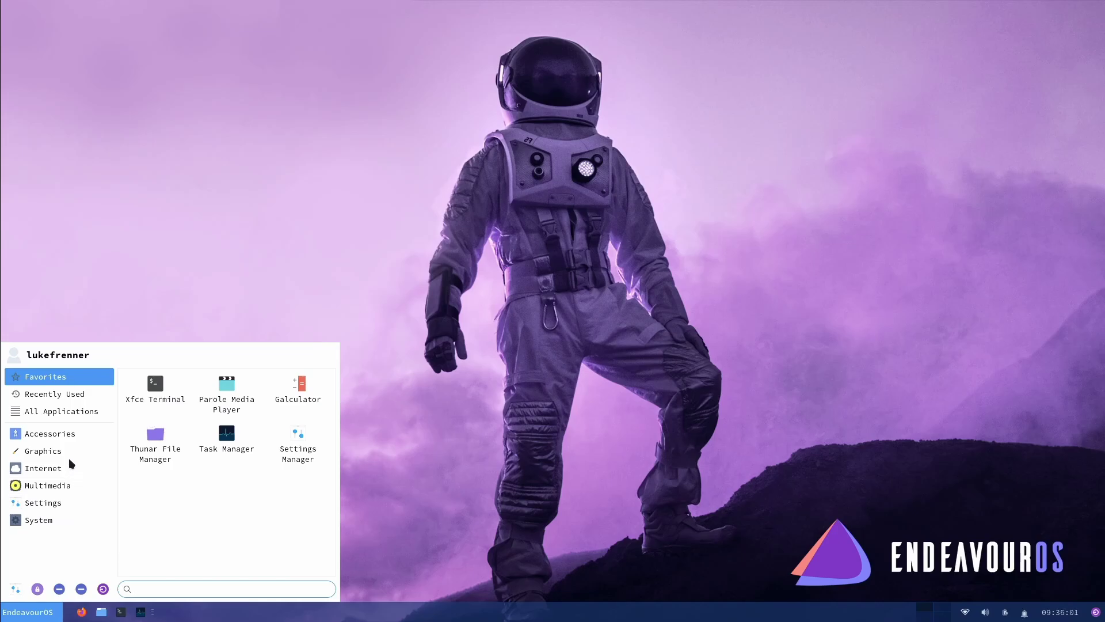
Step: View the Accessories apps and cancel the accidentally launched Screenshot tool
left_click(64, 439)
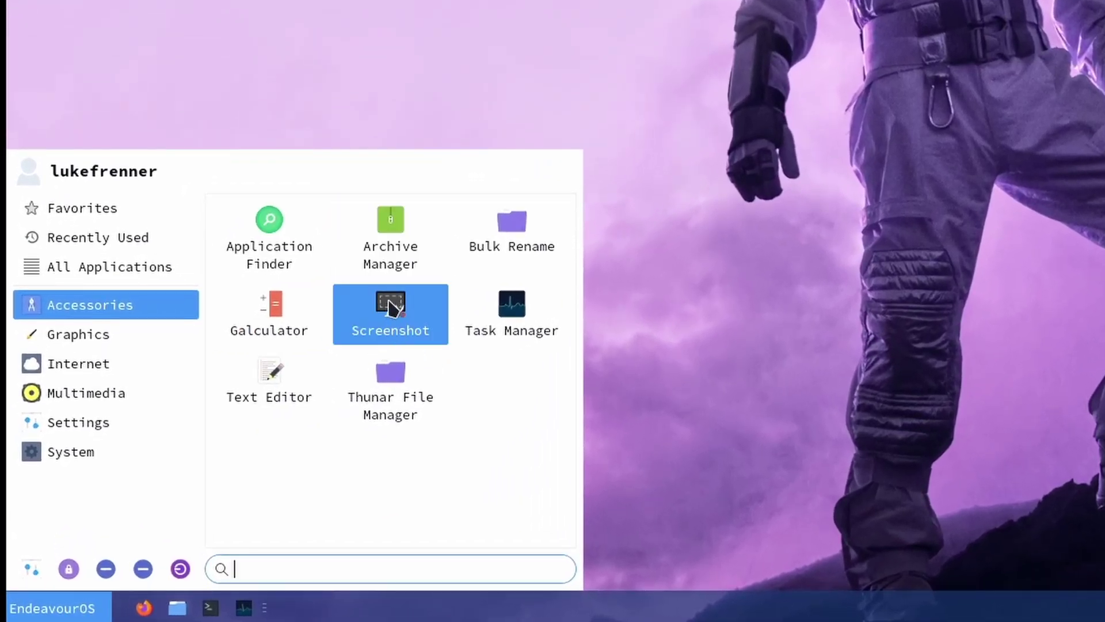
left_click(391, 311)
left_click(54, 608)
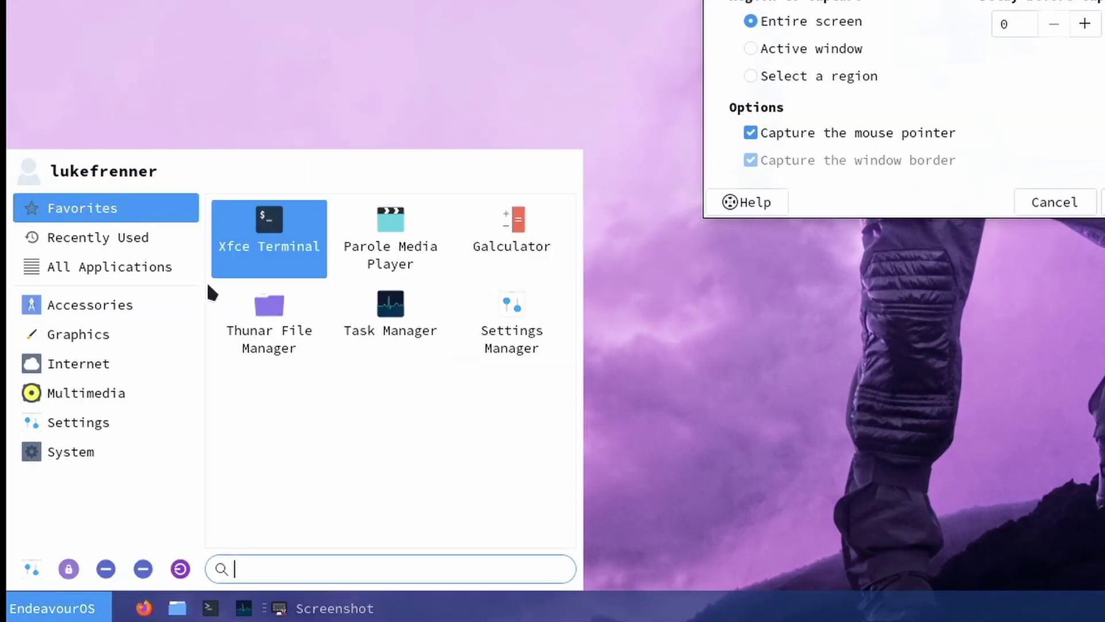
left_click(87, 305)
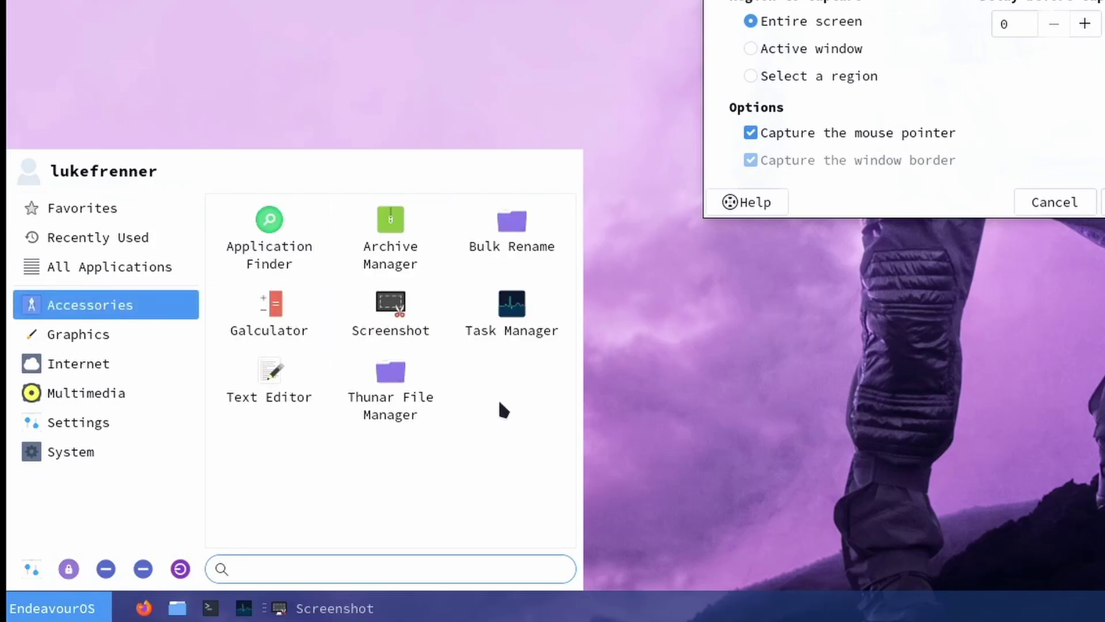
left_click(1059, 190)
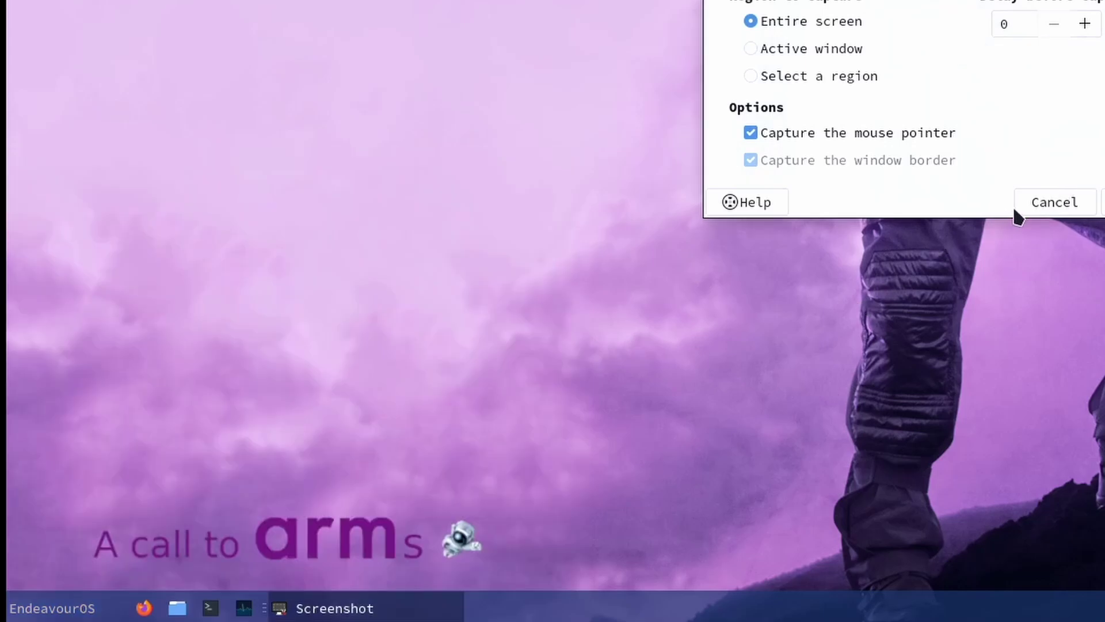
left_click(1030, 207)
Step: Step through the Graphics, Internet, Multimedia and Settings categories, ending on System
left_click(52, 608)
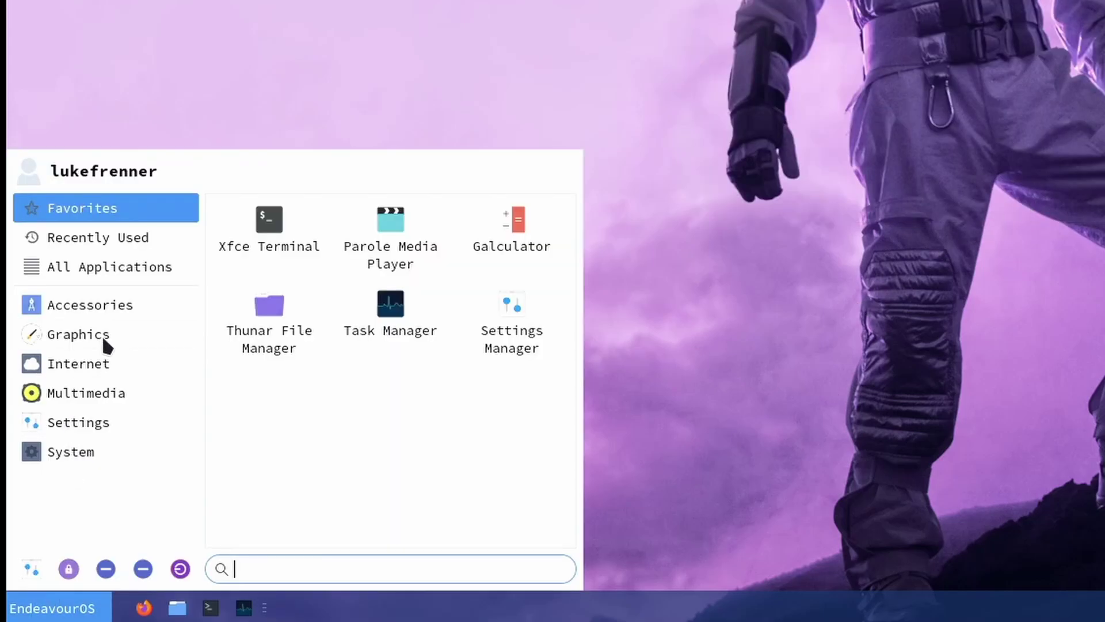
left_click(107, 344)
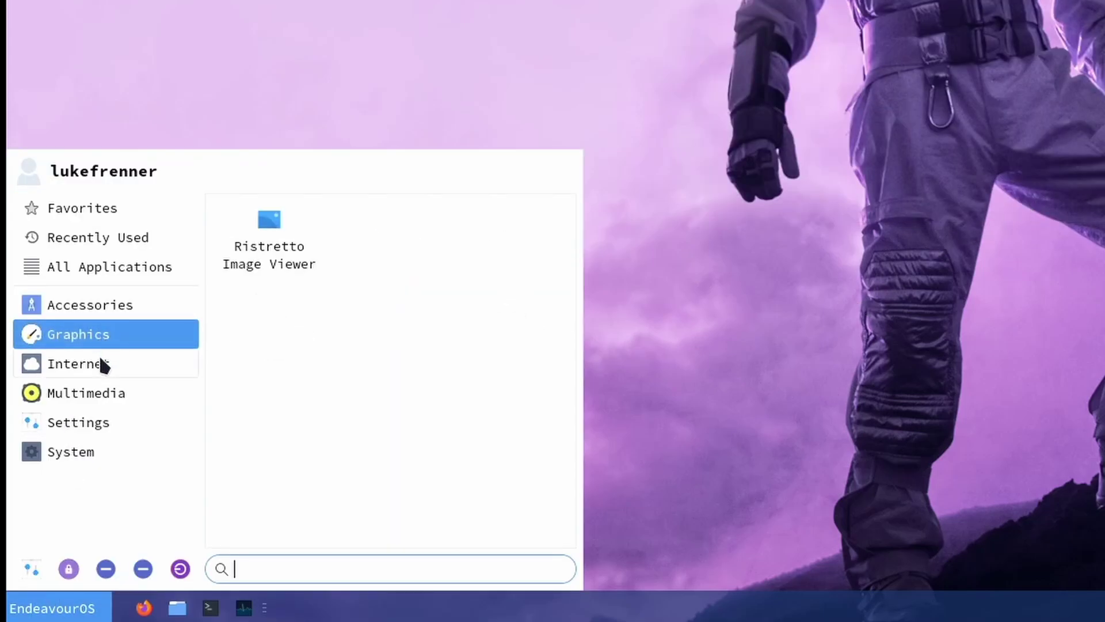
left_click(77, 364)
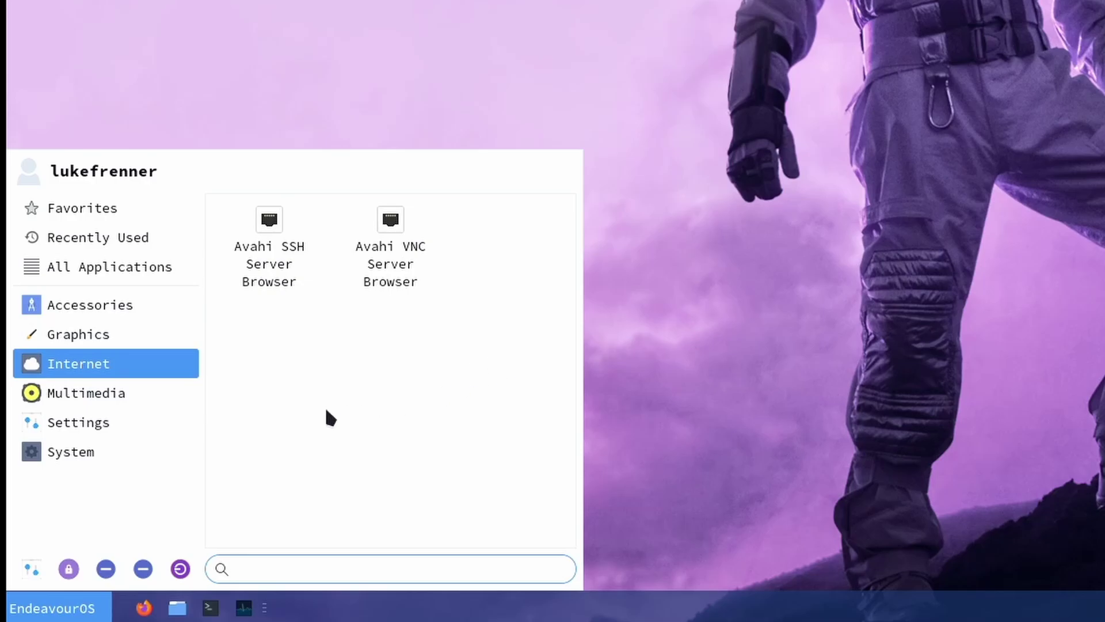
left_click(159, 395)
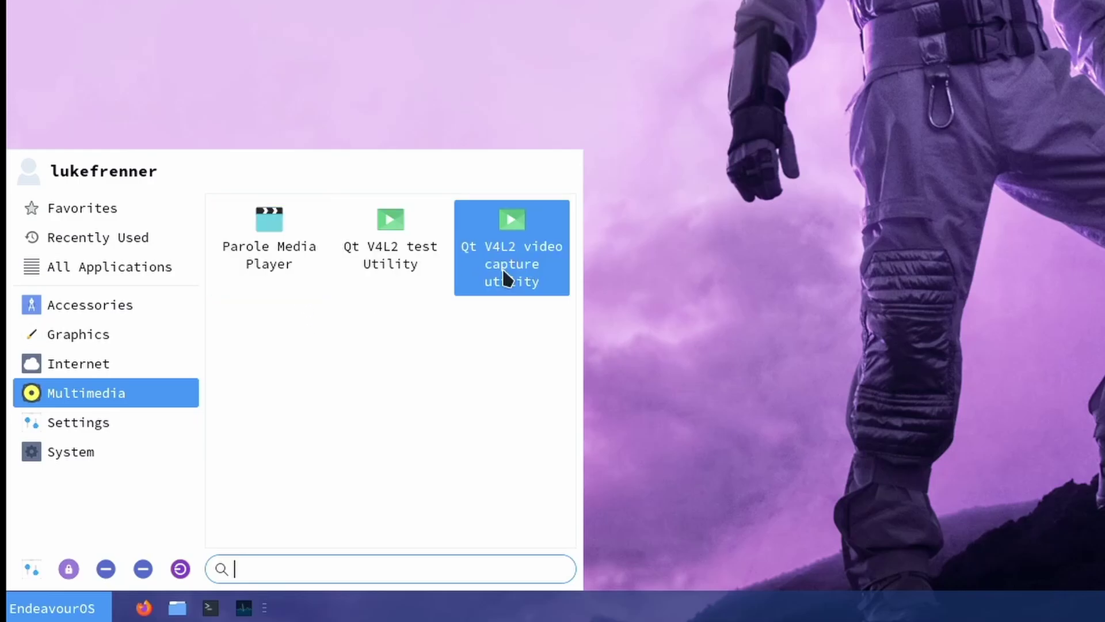
left_click(151, 427)
scroll(317, 419, "down", 5)
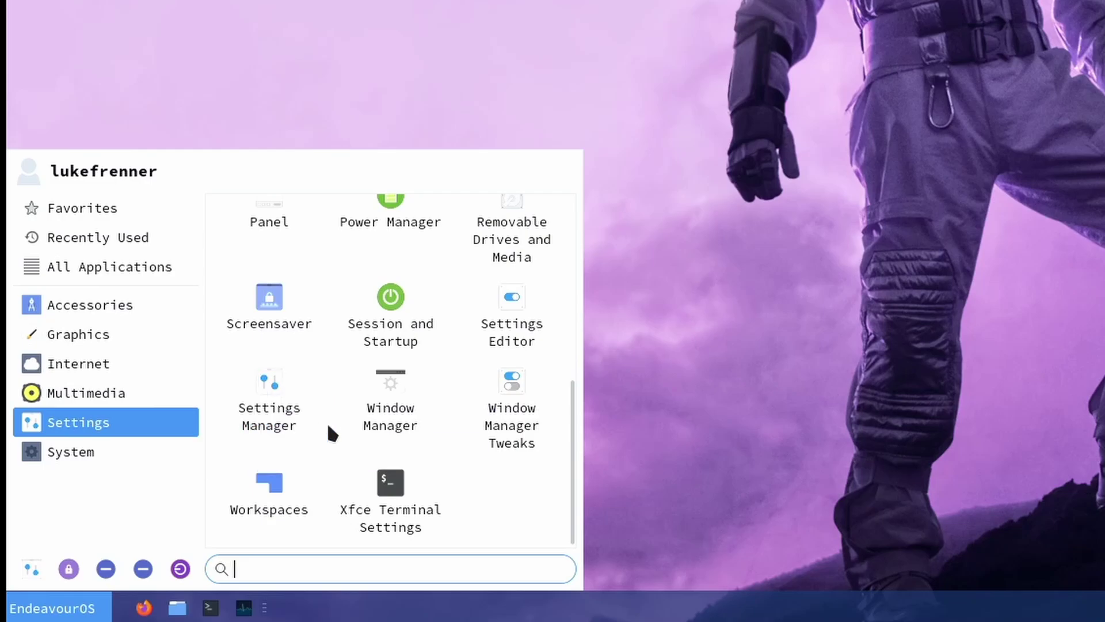
scroll(503, 496, "up", 4)
scroll(503, 496, "up", 2)
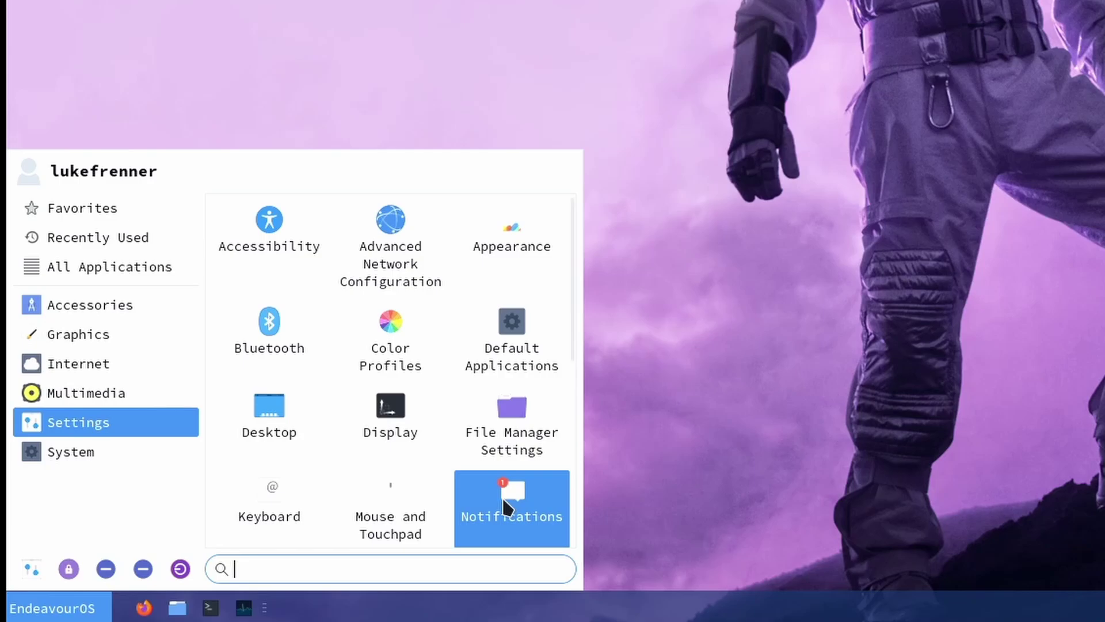
left_click(41, 456)
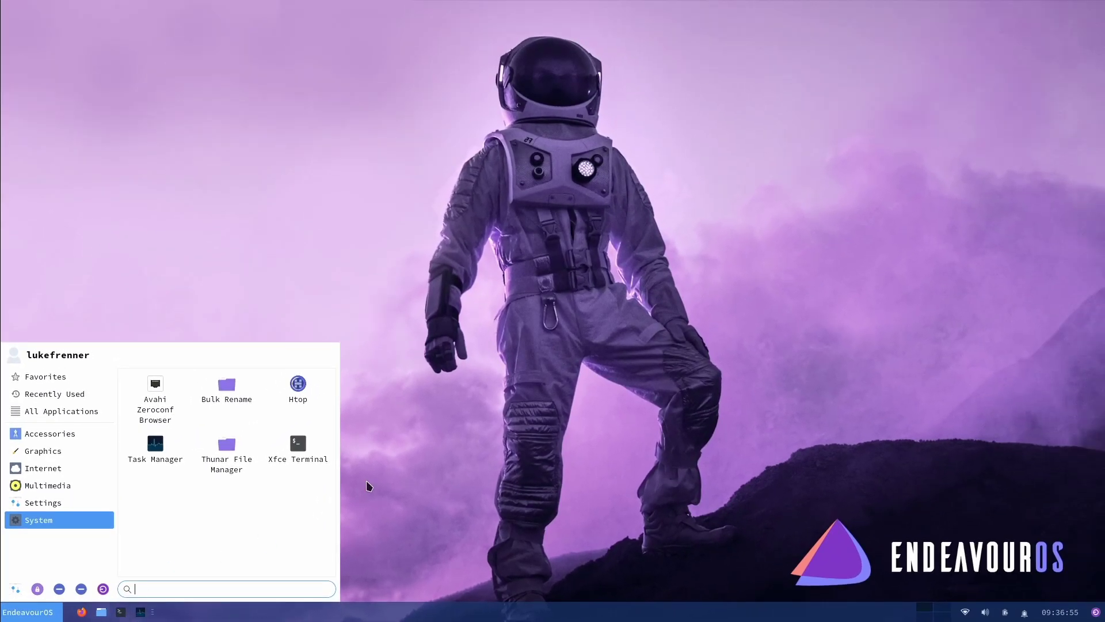
Step: Center the terminal, run neofetch, and select the 478 package count
left_click_drag(315, 15, 566, 201)
type("neofetch")
key("Return")
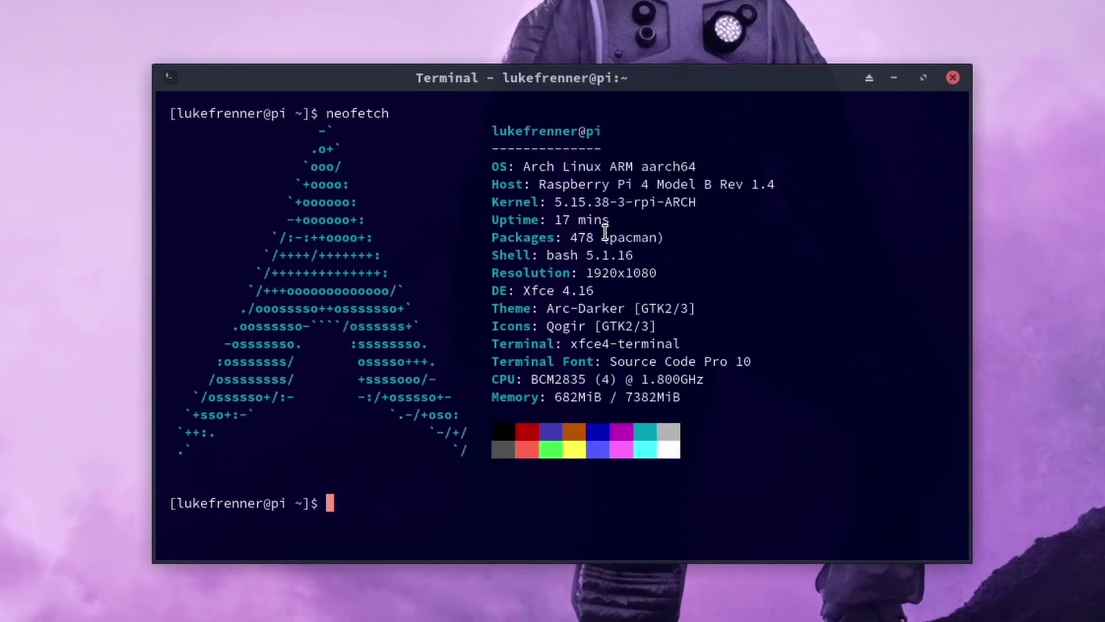
left_click_drag(517, 290, 492, 297)
left_click_drag(567, 246, 574, 238)
left_click(574, 238)
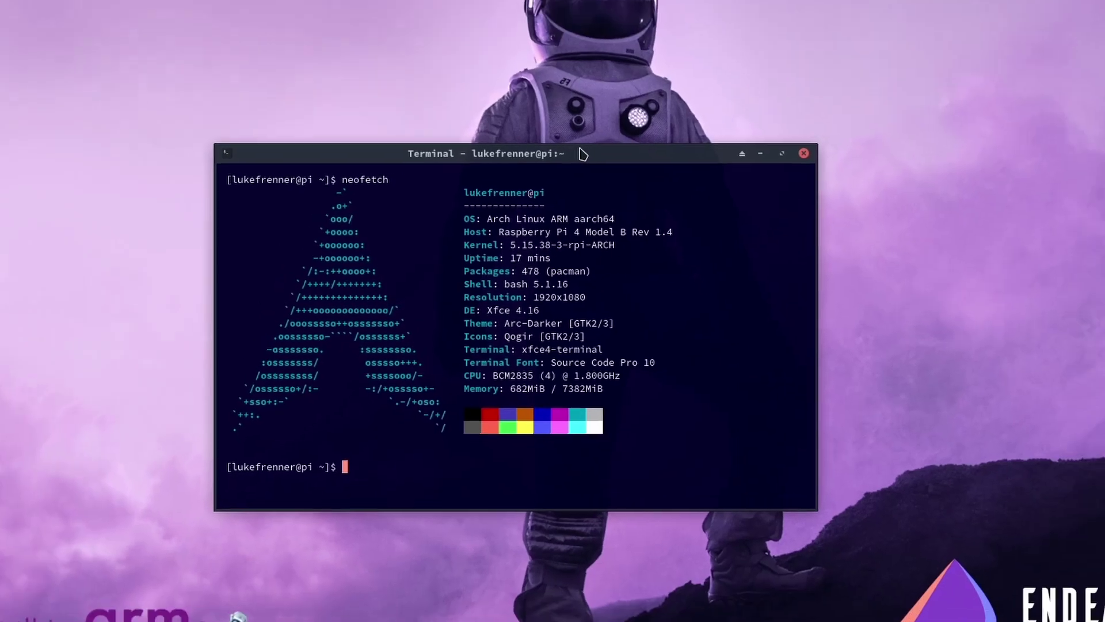
Step: Move the terminal to the upper right and try the glances launcher in the taskbar
left_click_drag(581, 153, 691, 126)
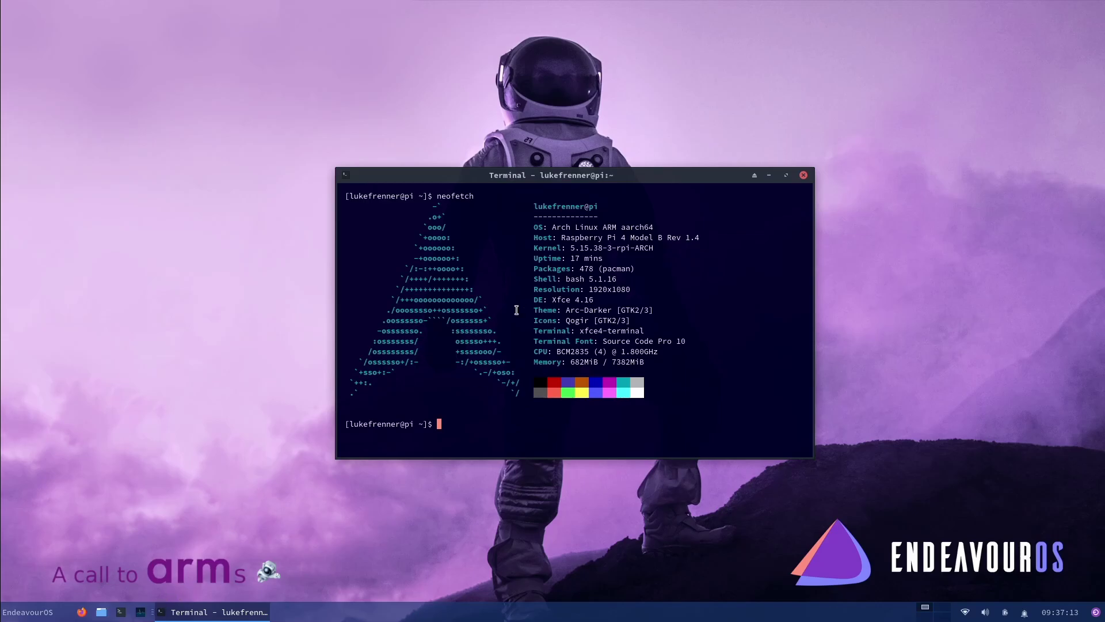
left_click_drag(593, 177, 827, 159)
left_click(143, 613)
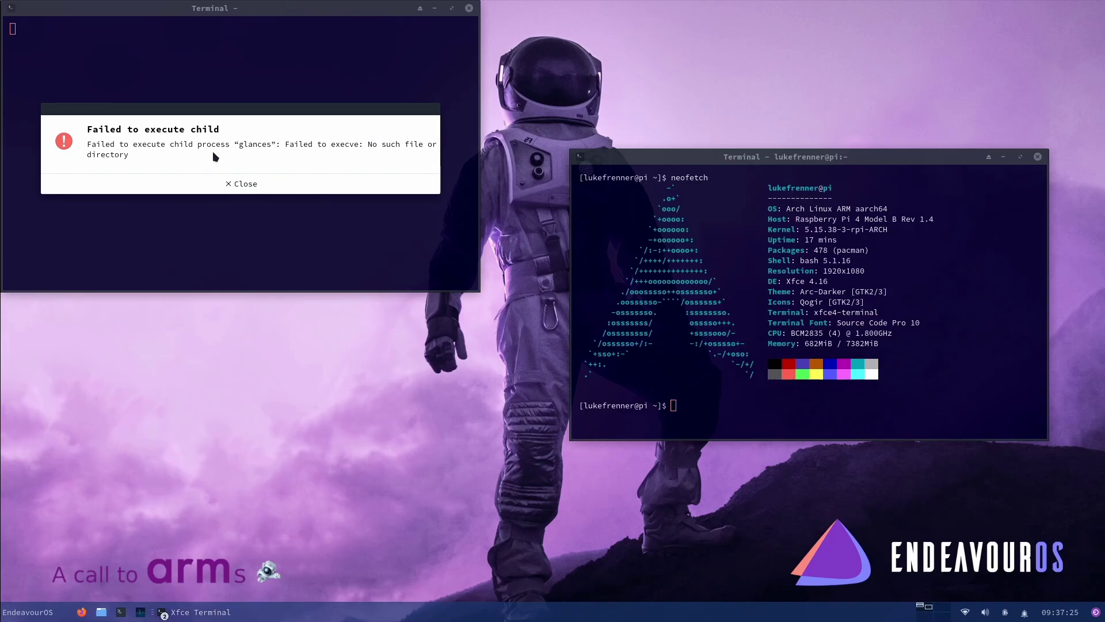
Step: Dismiss the glances error, close the empty terminal, and run 'sudo pacman -S glances'
left_click(216, 184)
left_click(469, 8)
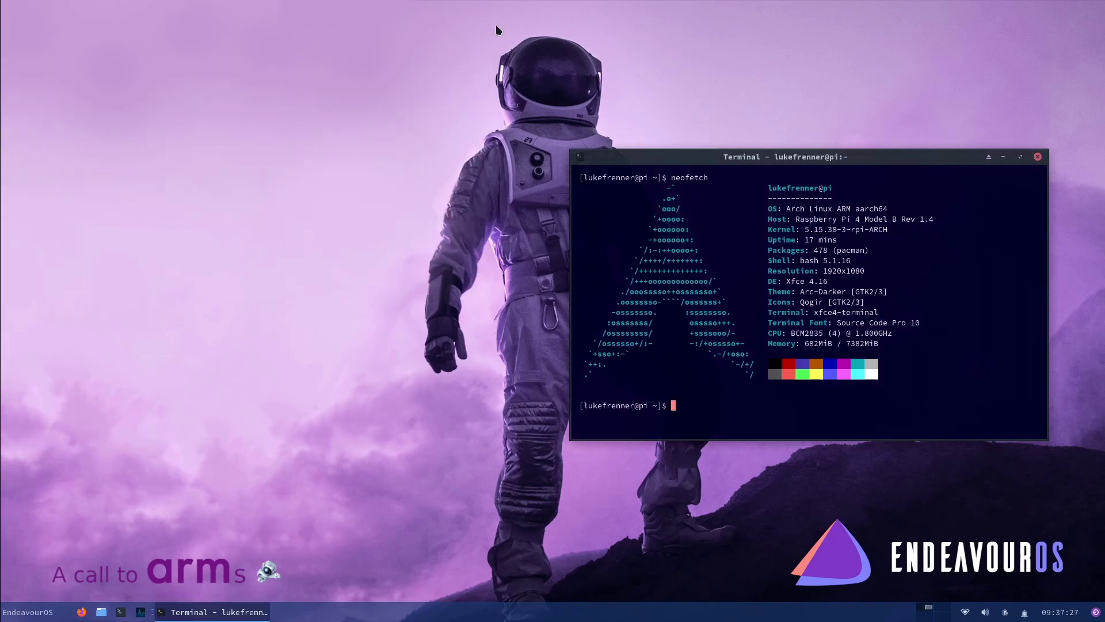
left_click_drag(659, 156, 575, 140)
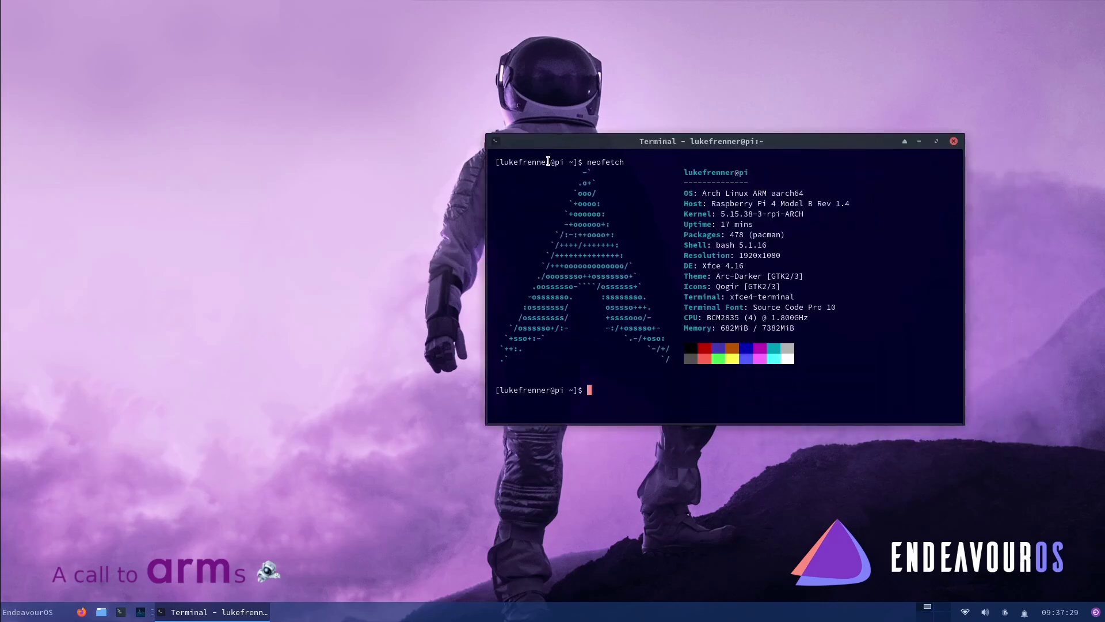
type("sudo pacman -S glances")
key("Return")
key("Return")
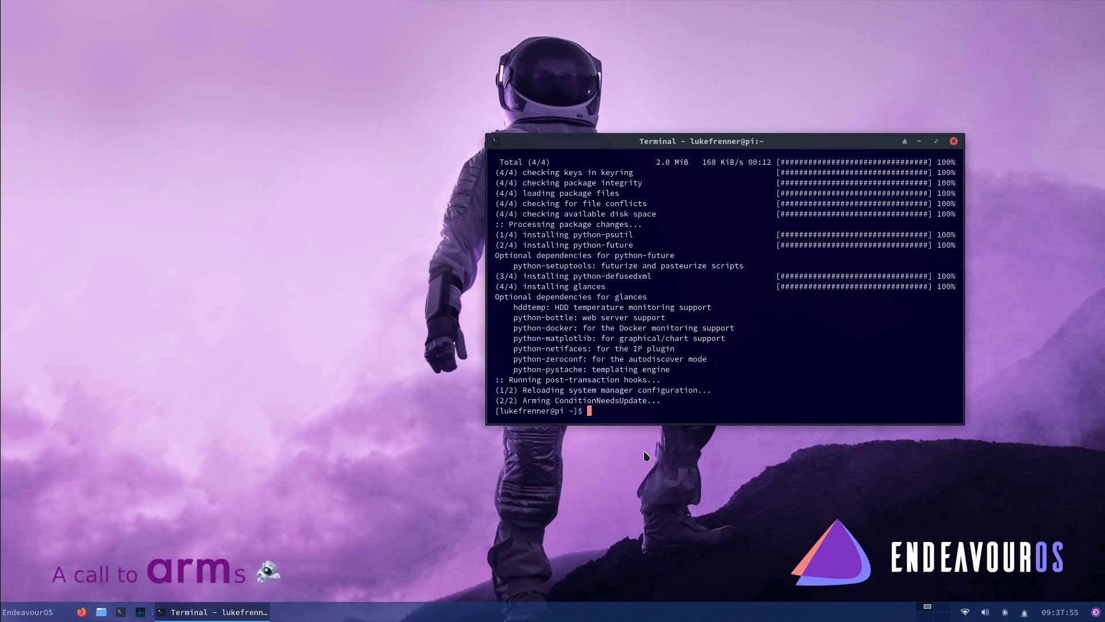
Step: Retry the glances launcher twice, then run 'glances' from the terminal prompt
left_click(140, 612)
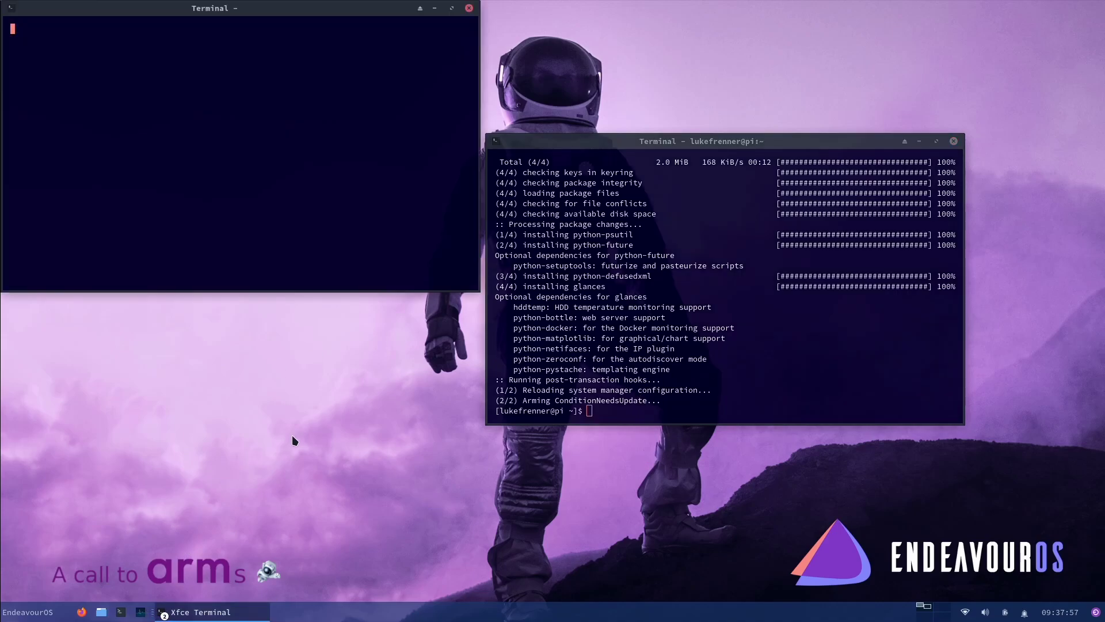
left_click(140, 612)
left_click_drag(632, 359, 640, 391)
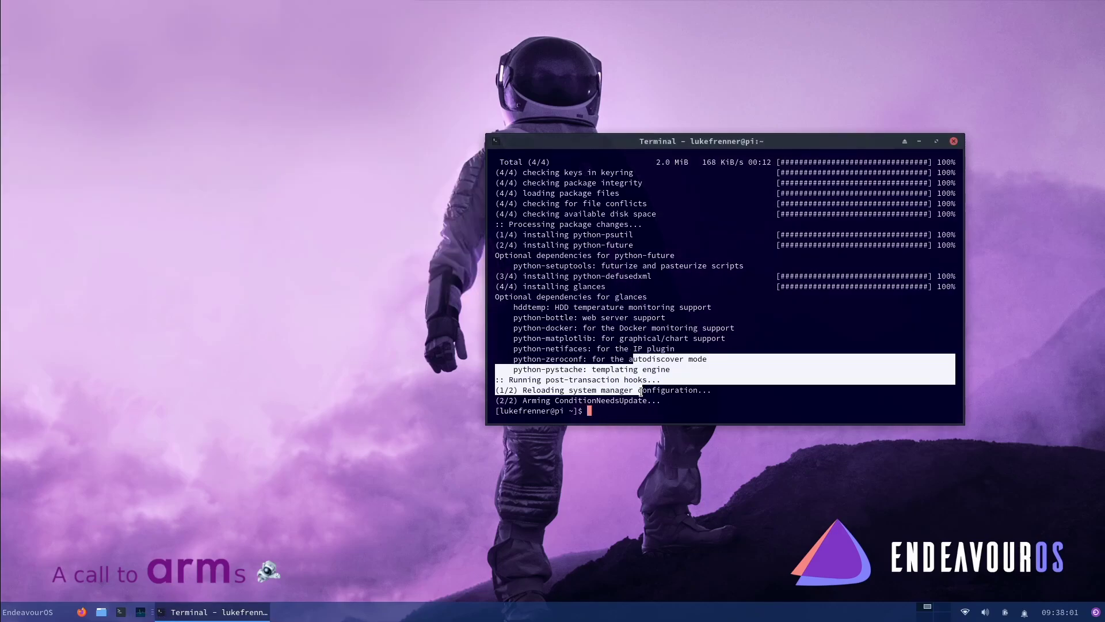
left_click(641, 342)
left_click_drag(688, 142, 640, 126)
type("glances")
key("Return")
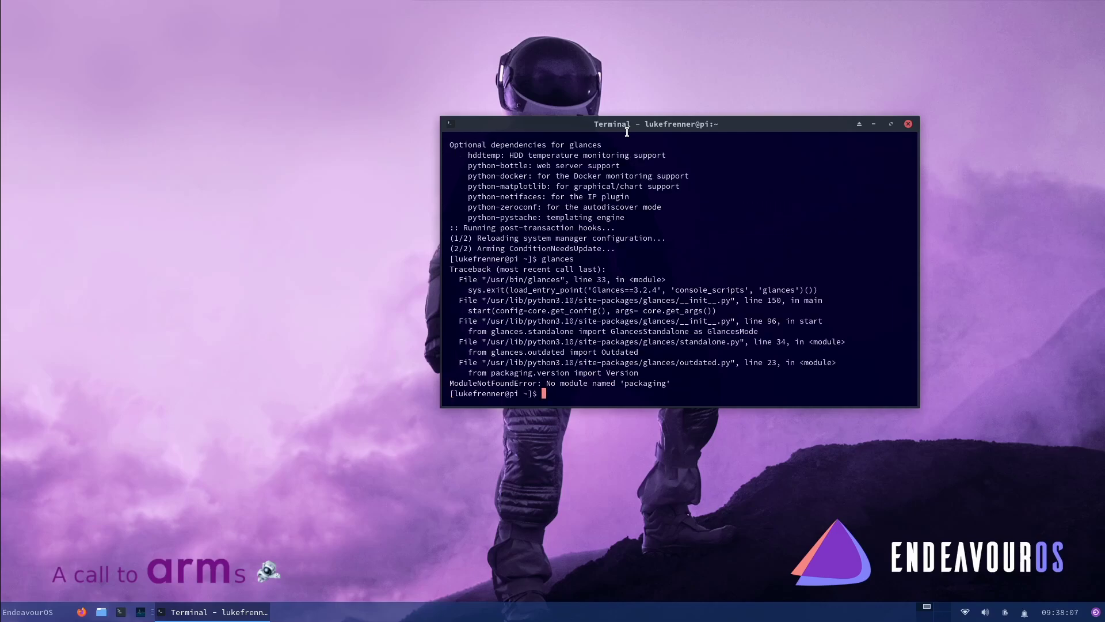
Step: Run htop to check CPU, memory and processes, then begin typing the next command
type("htop")
key("Return")
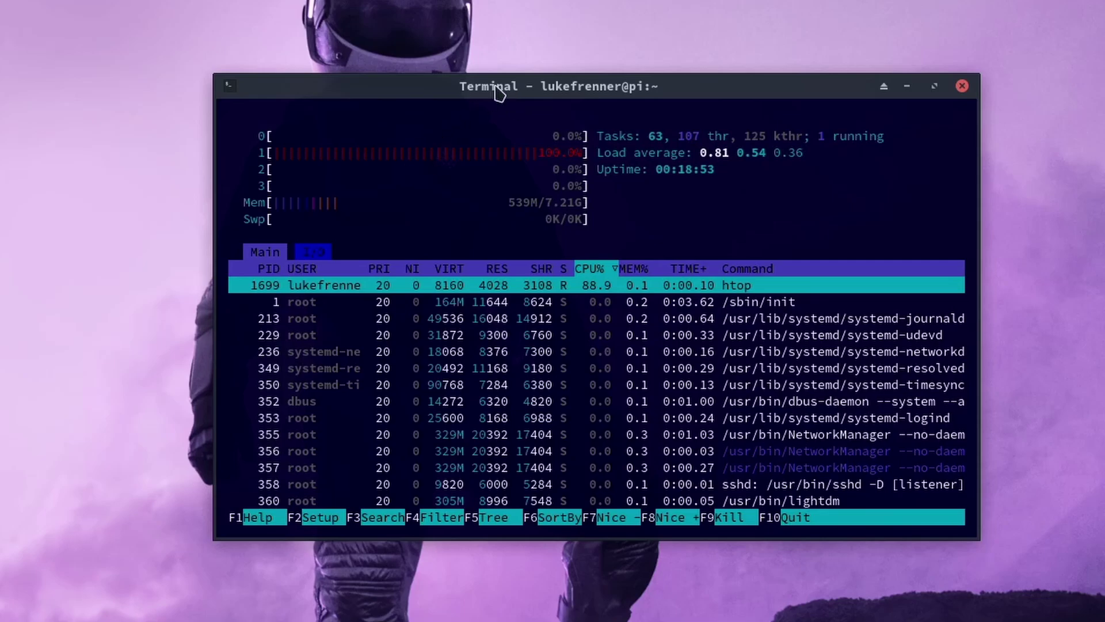
left_click_drag(495, 91, 394, 127)
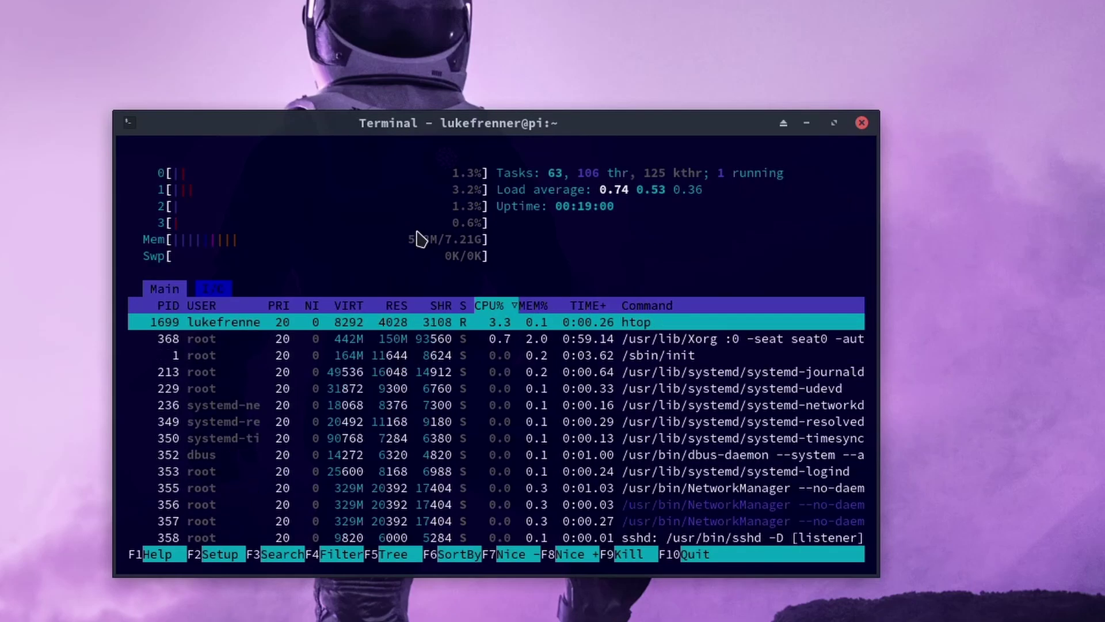
left_click_drag(475, 117, 467, 136)
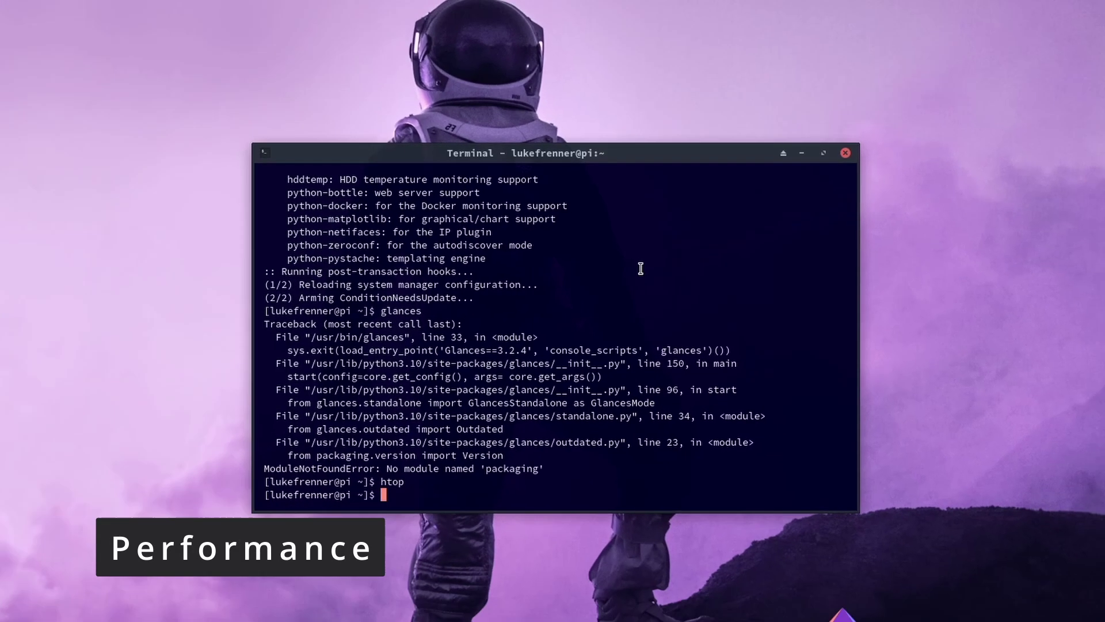
type("htop")
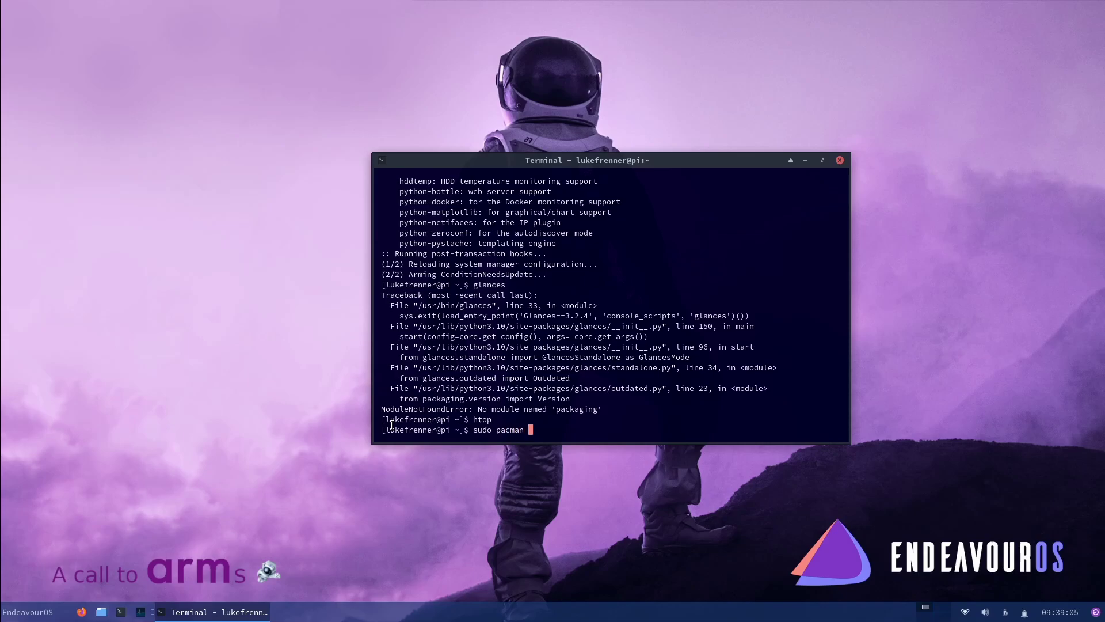
Step: Run the Firefox install command, accepting the default font provider and confirming the installation
type("fox")
key("Return")
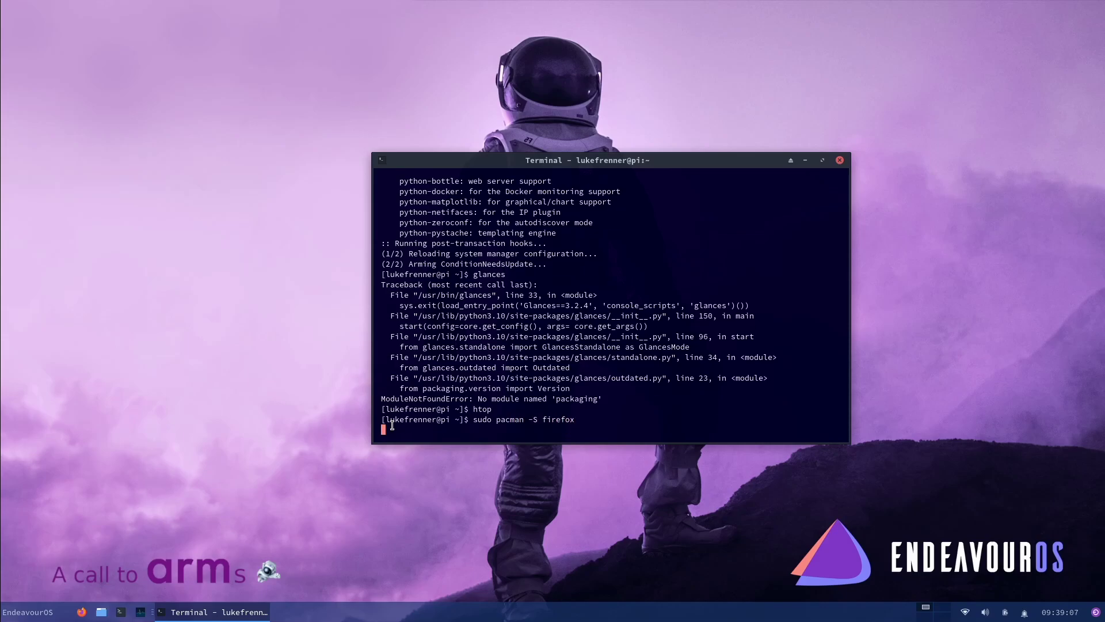
key("Return")
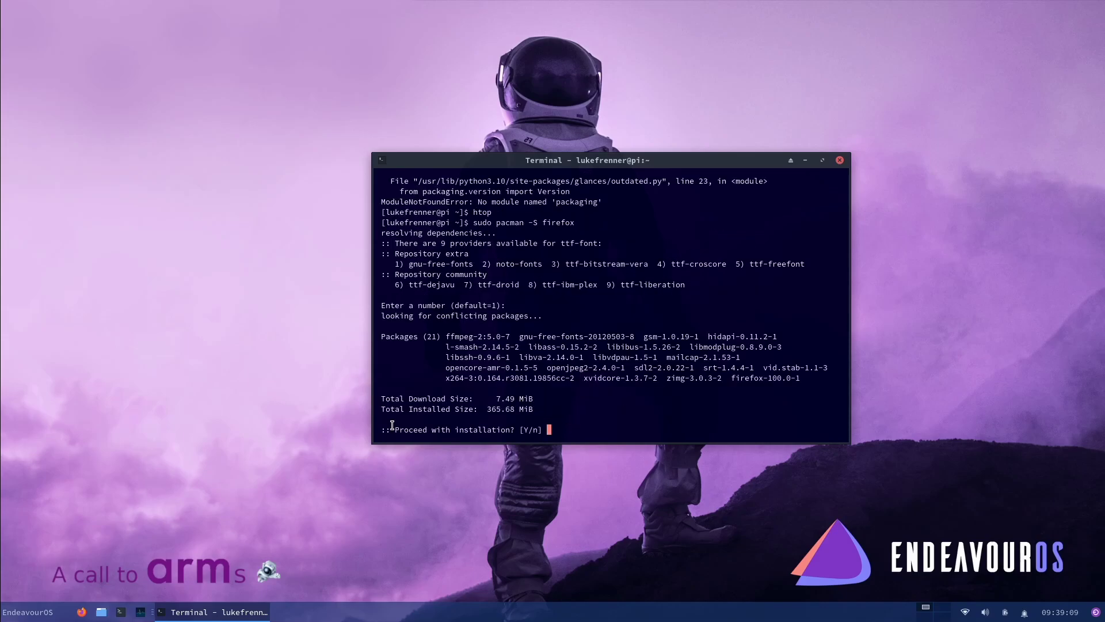
key("Return")
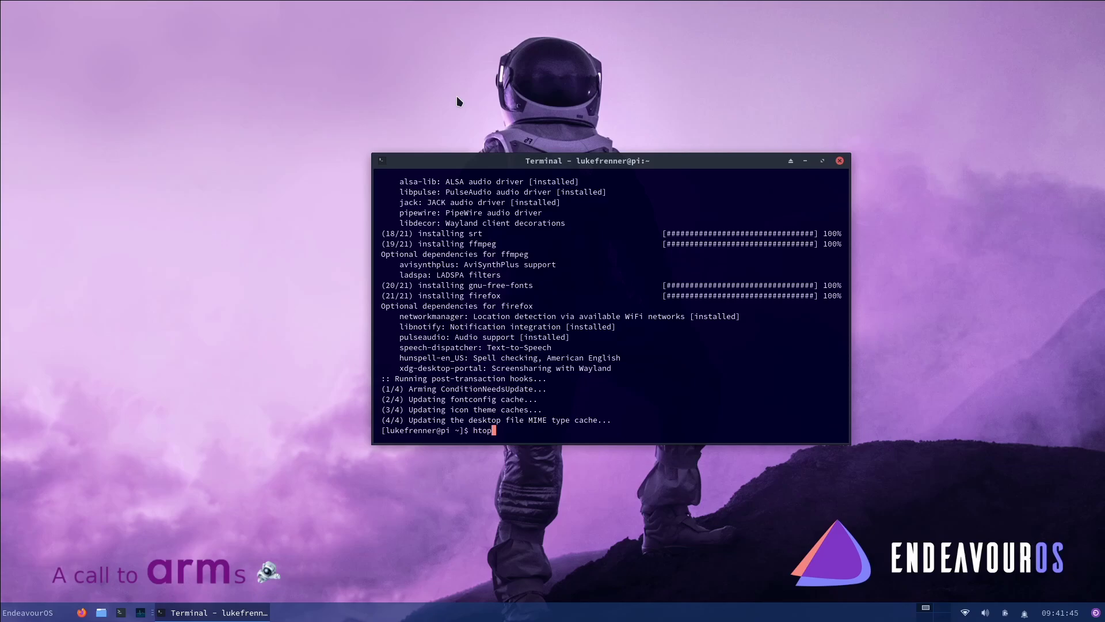
Step: Run htop in the top-right corner, then launch Thunar and Parole Media Player
key("Return")
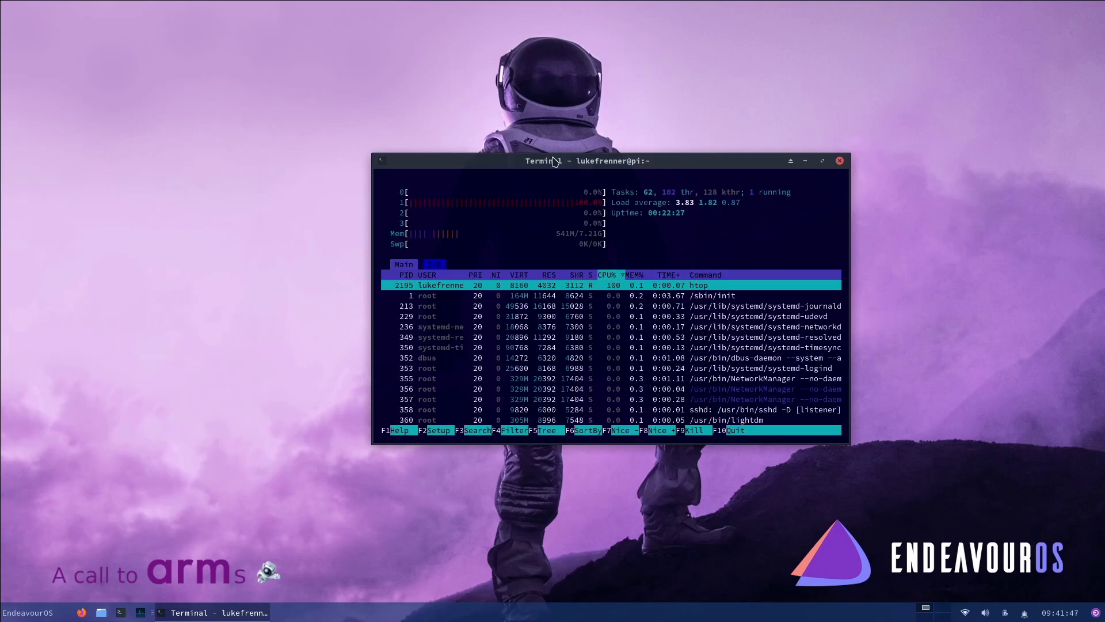
left_click_drag(553, 161, 809, 9)
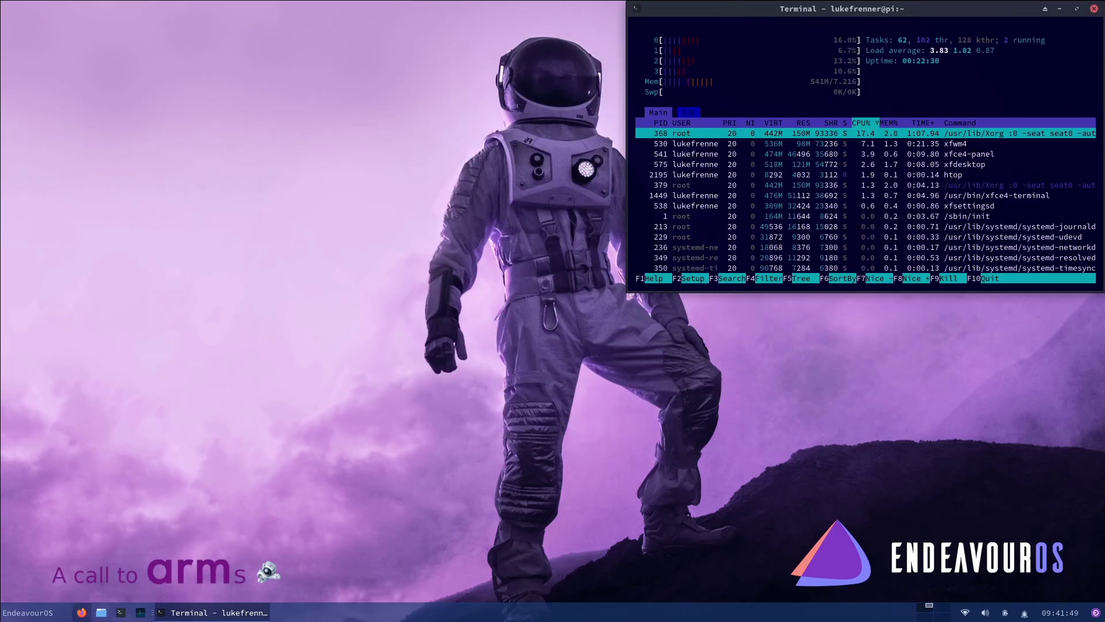
left_click(101, 611)
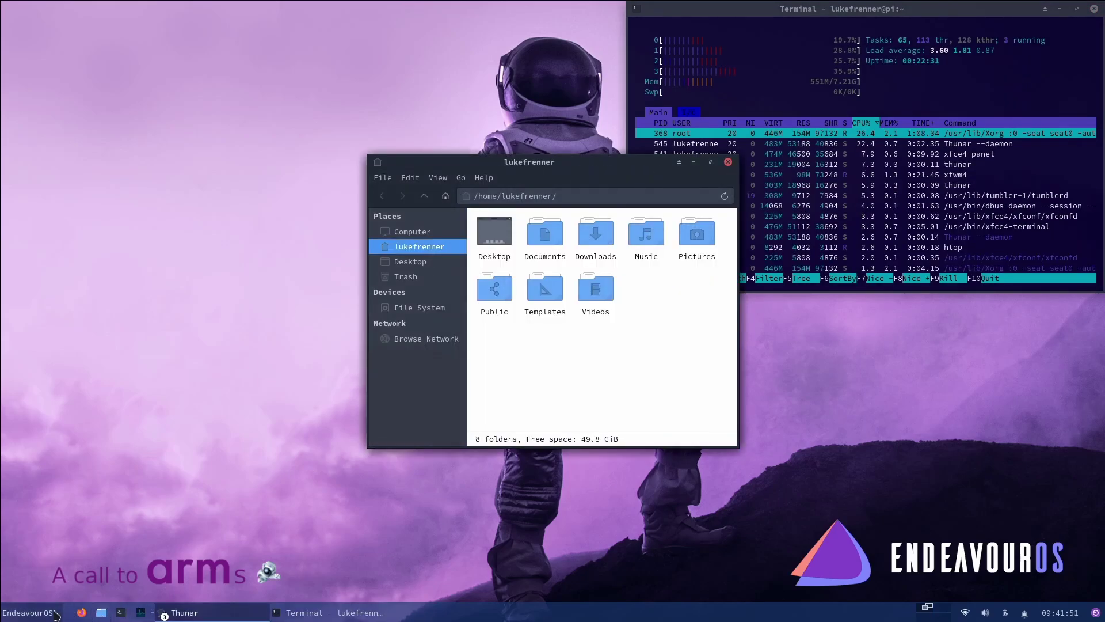
left_click(56, 614)
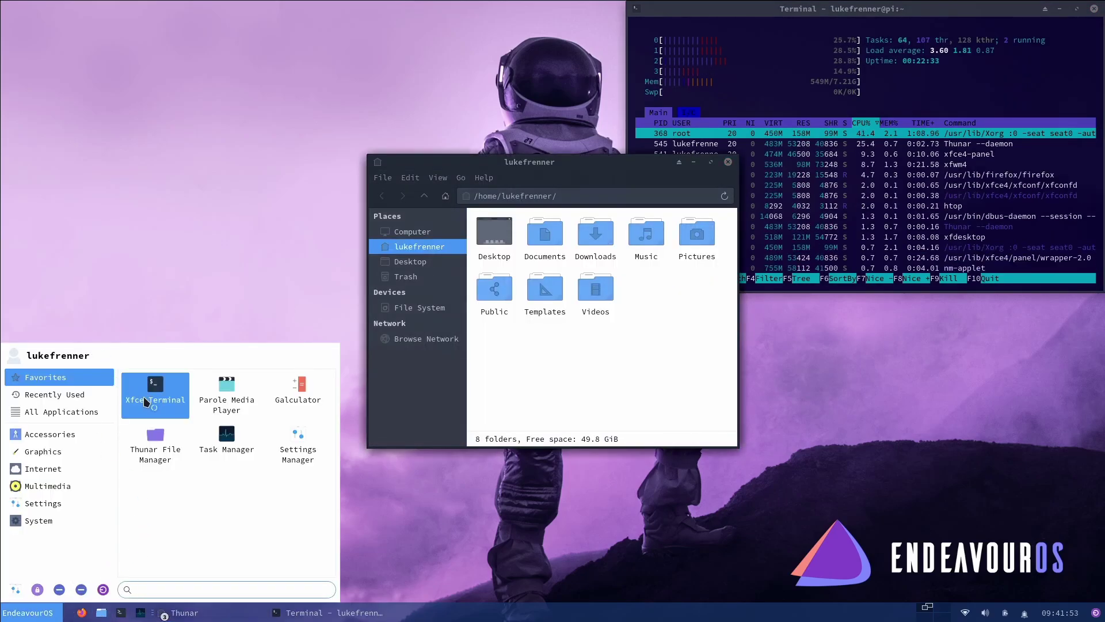
left_click(236, 404)
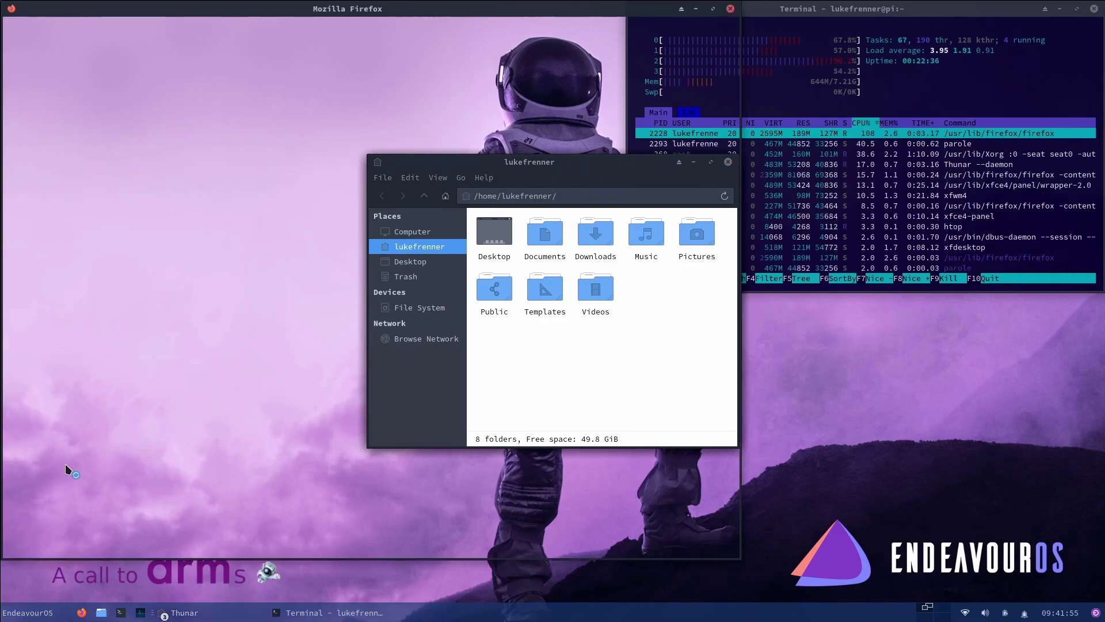
Step: Search Google for 'pi4' in Firefox
left_click(50, 612)
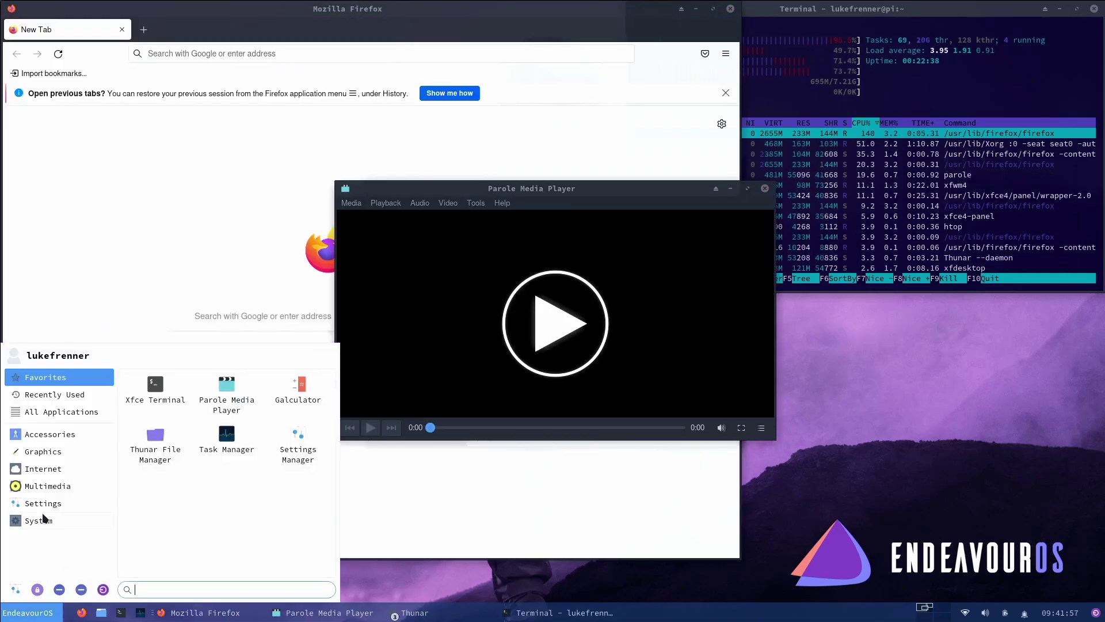
left_click(45, 518)
key("Escape")
left_click(236, 53)
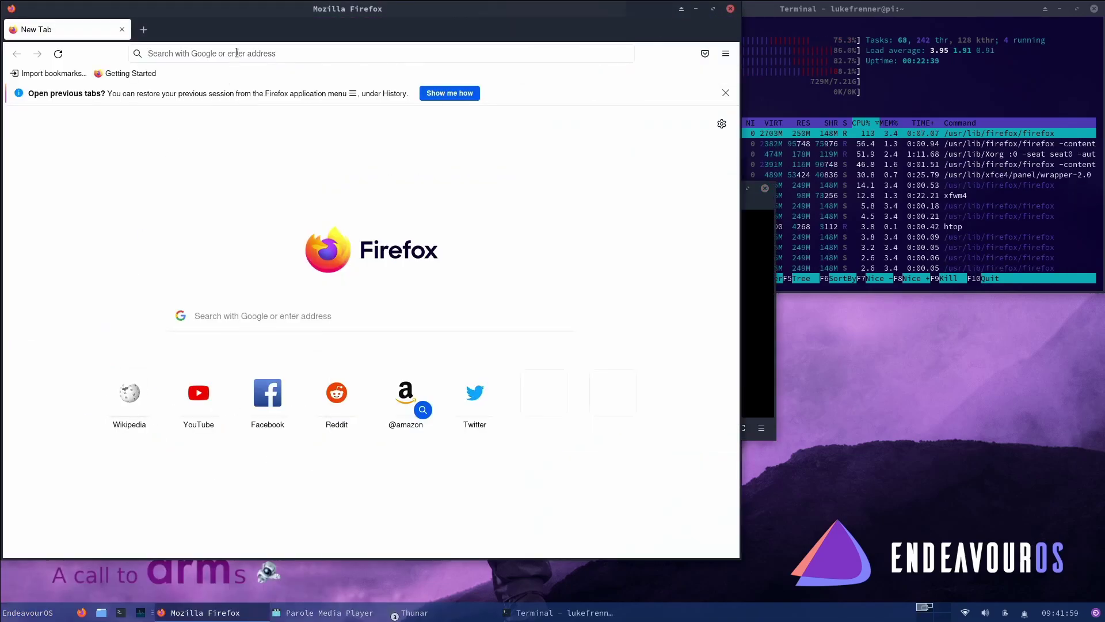
type("pi4")
key("Return")
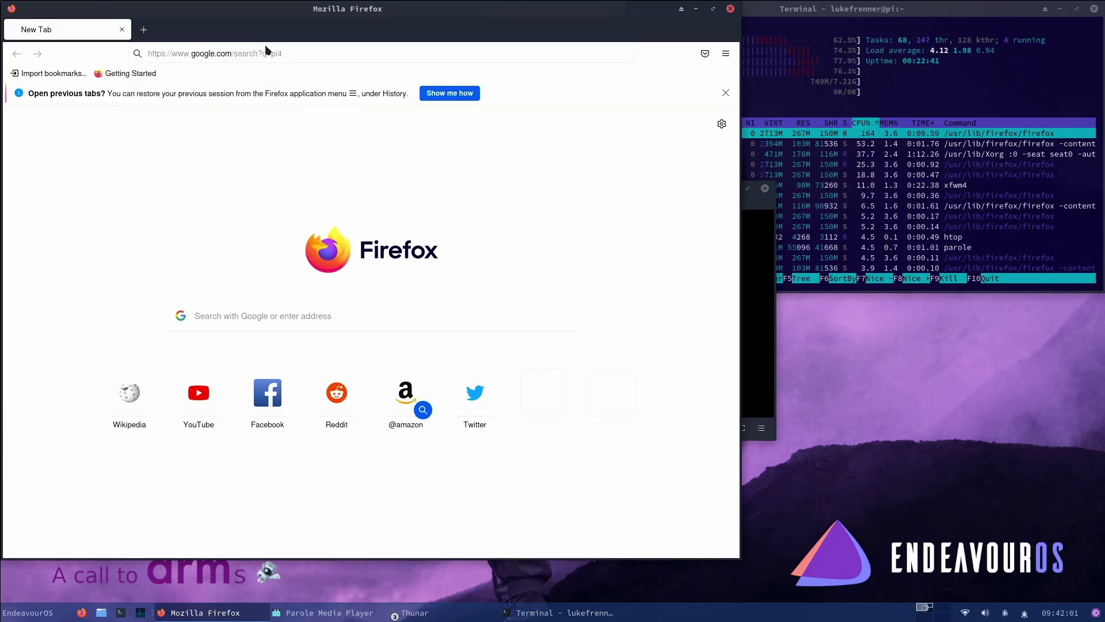
Step: Move Parole to the upper left and launch the Ristretto image viewer
left_click(746, 314)
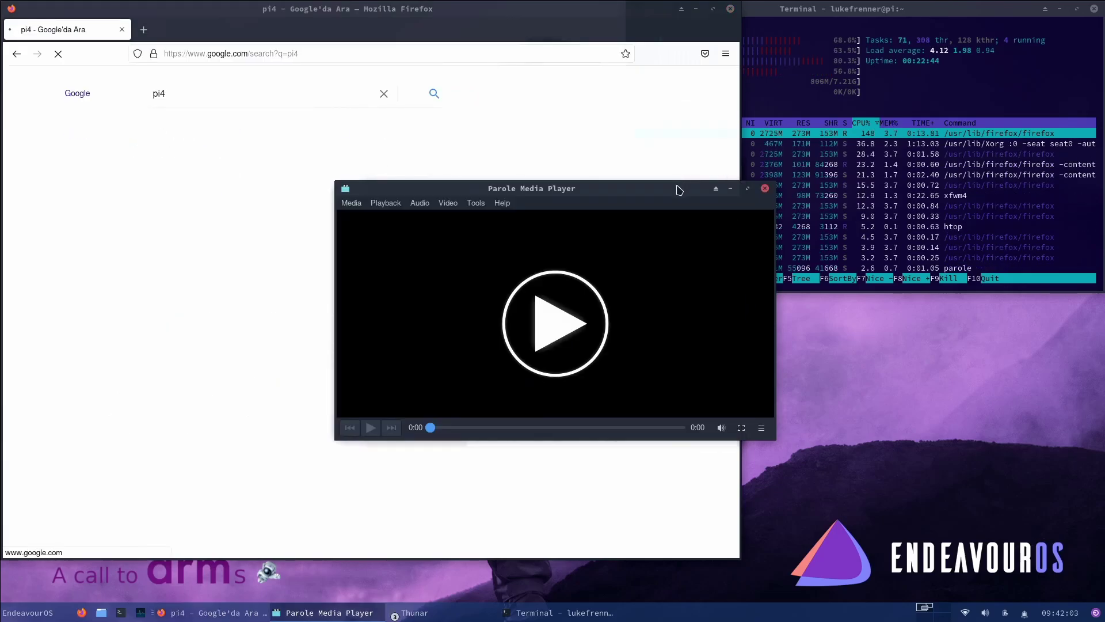
left_click_drag(699, 182, 519, 74)
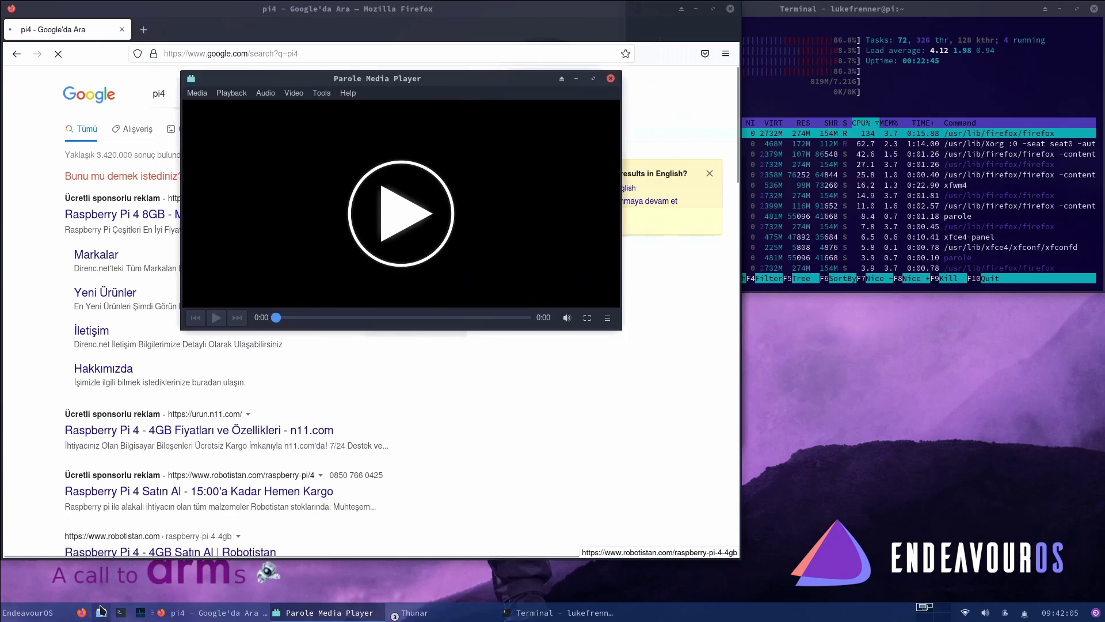
left_click(27, 613)
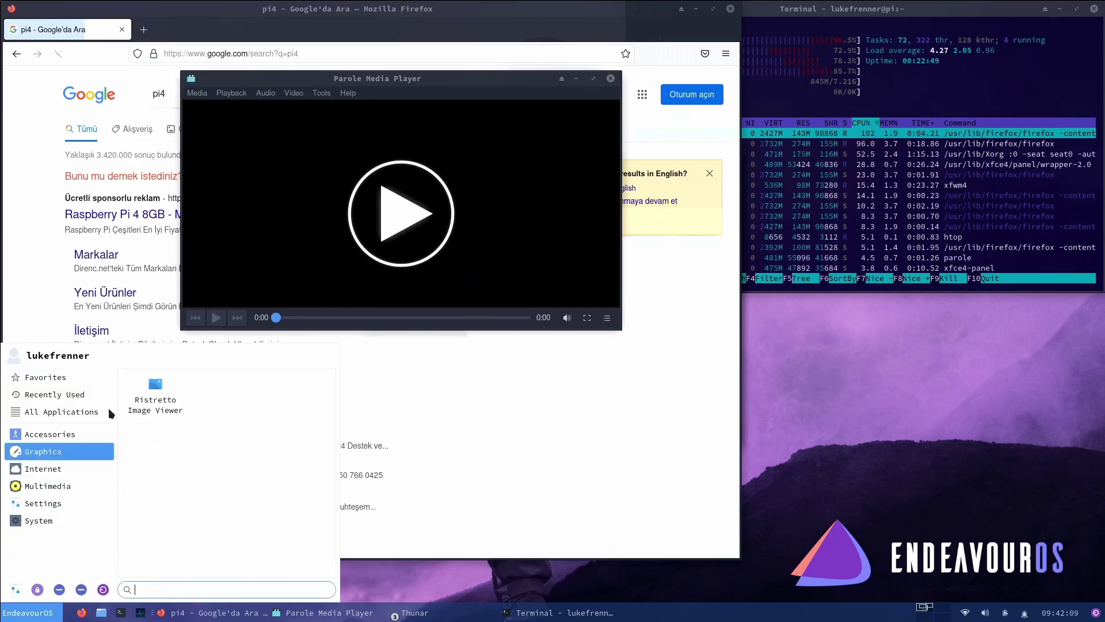
key("Escape")
key("super")
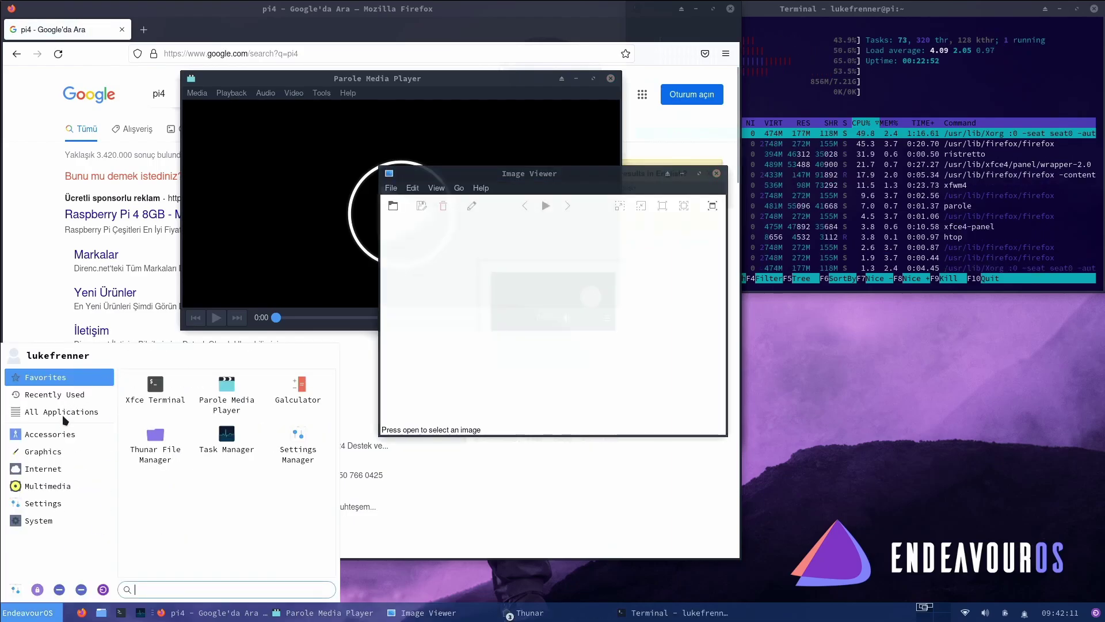
key("Escape")
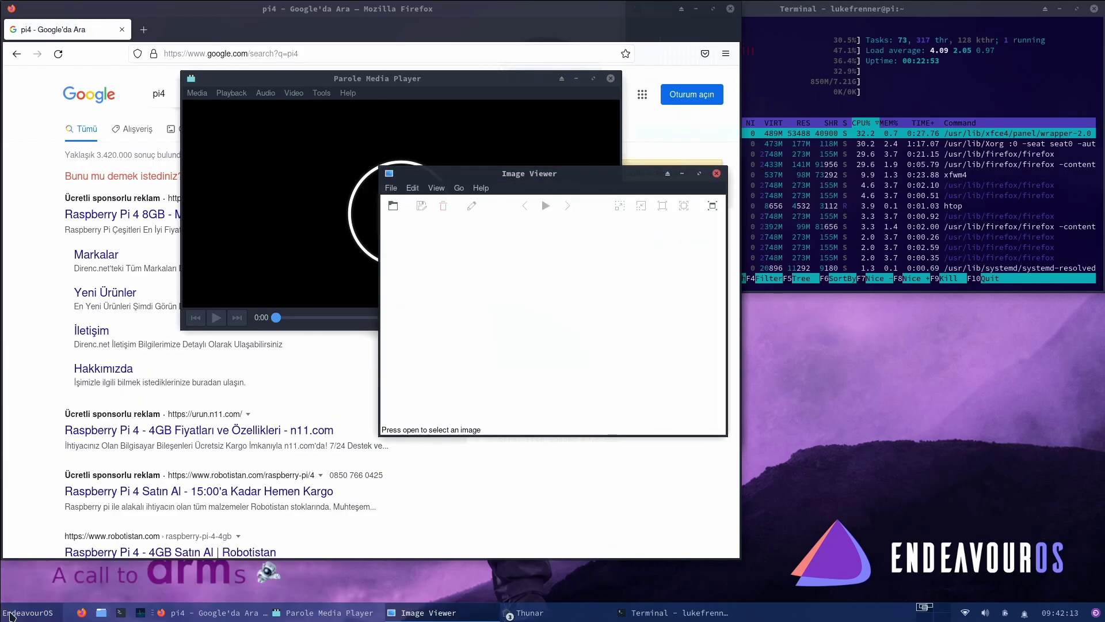
left_click(6, 616)
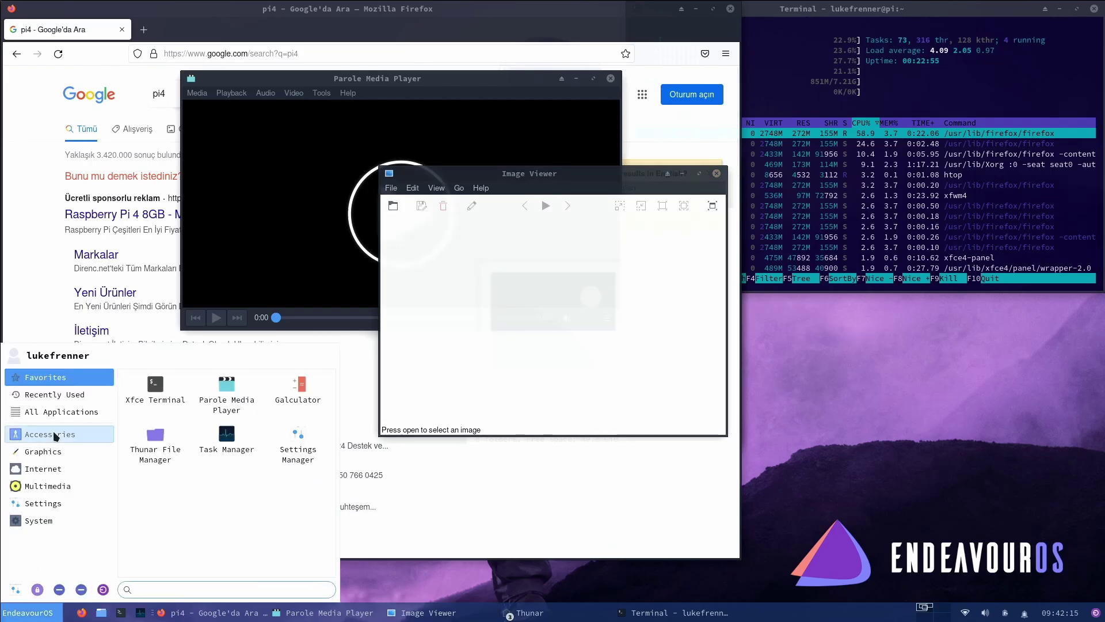
Step: Launch the calculator in the lower right, open Settings Manager, and shift Image Viewer left
mouse_move(34, 434)
left_click(140, 444)
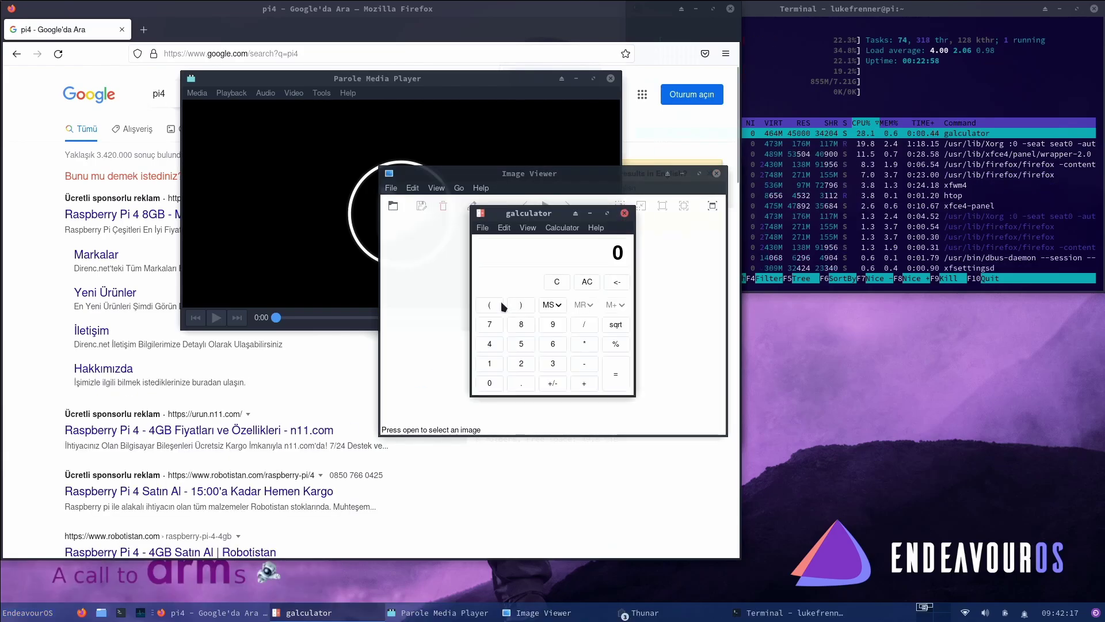
left_click_drag(541, 214, 935, 331)
left_click(27, 613)
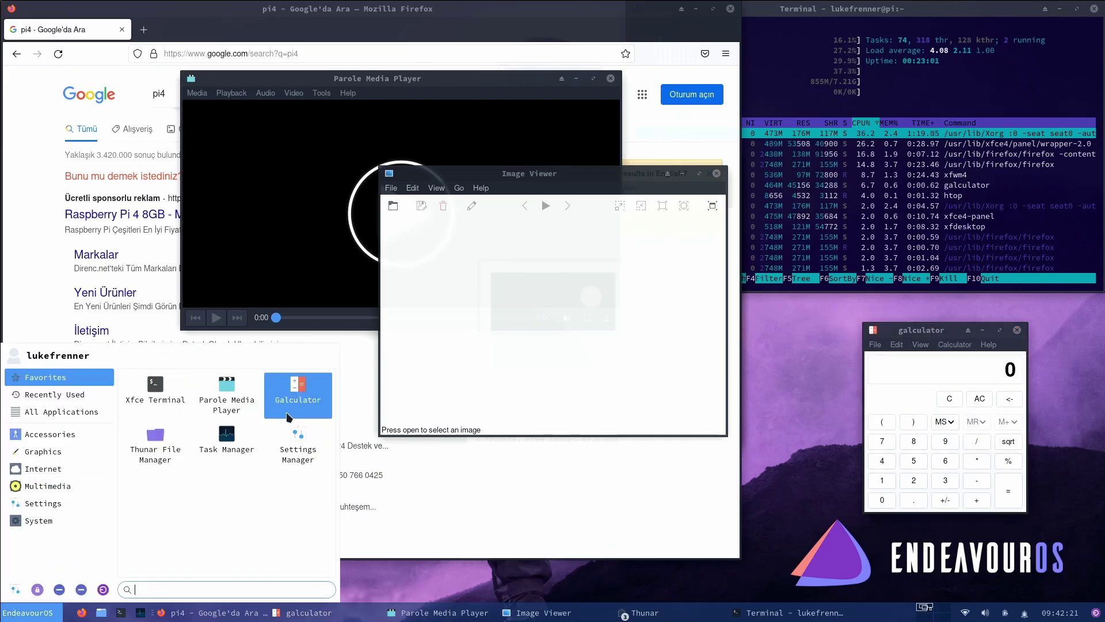
left_click(296, 444)
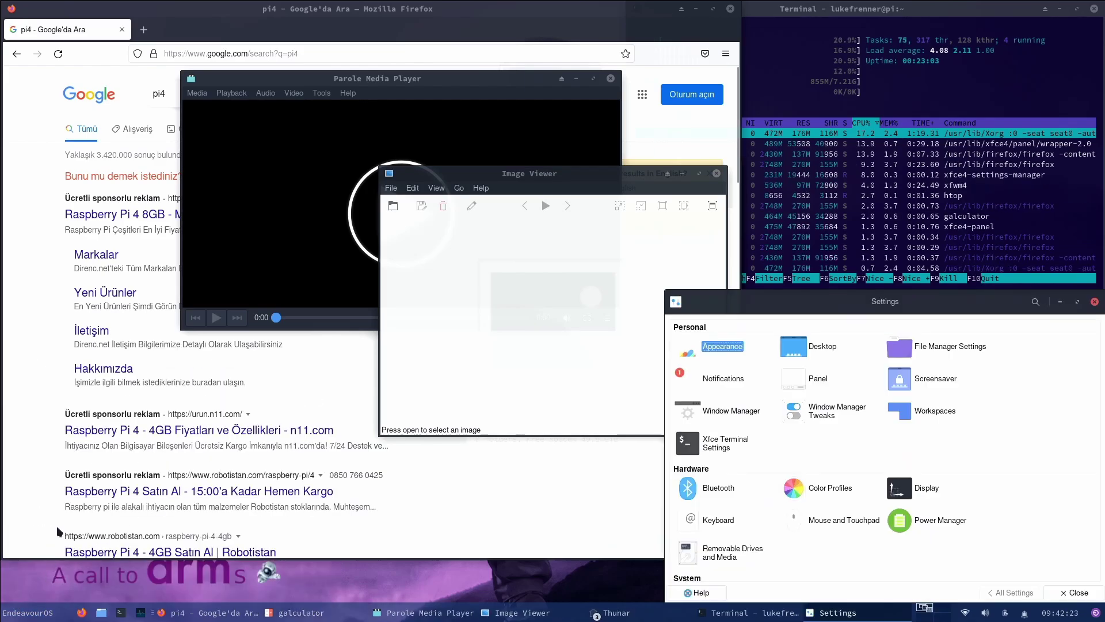
left_click_drag(527, 183, 368, 189)
Step: Launch Application Finder from Accessories and place it over the Image Viewer
left_click(40, 612)
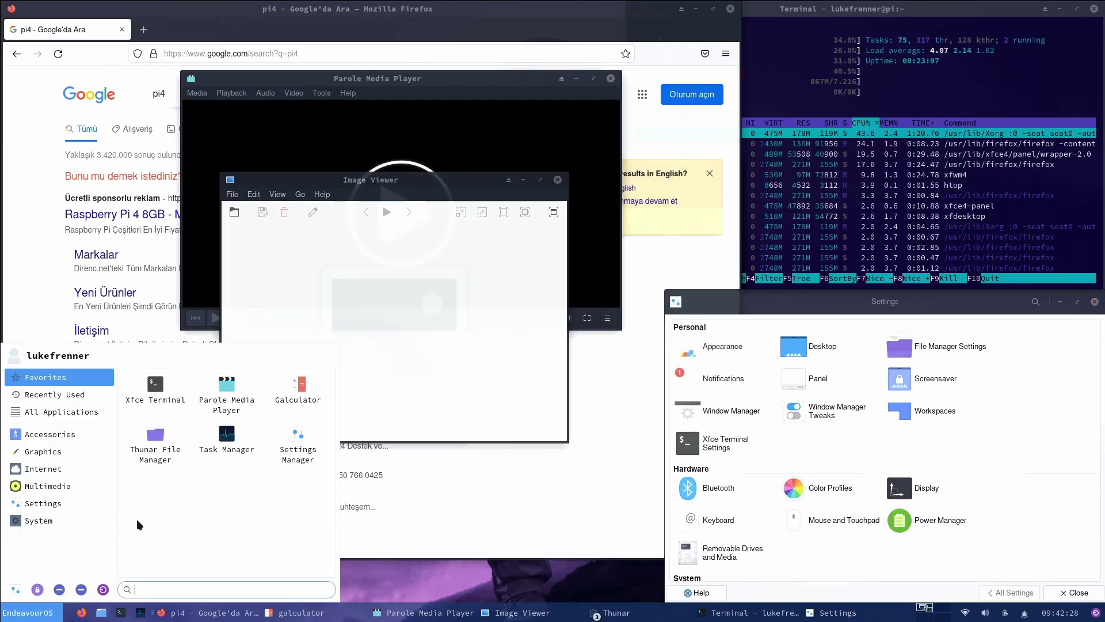
left_click(63, 453)
left_click(63, 435)
left_click(173, 413)
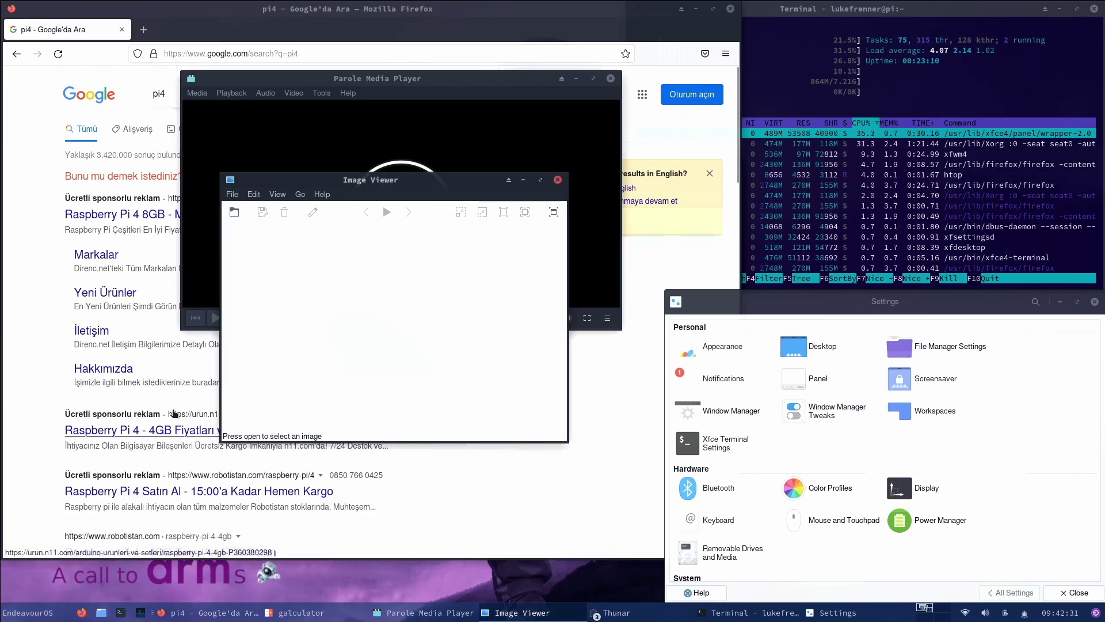
left_click_drag(539, 182, 355, 252)
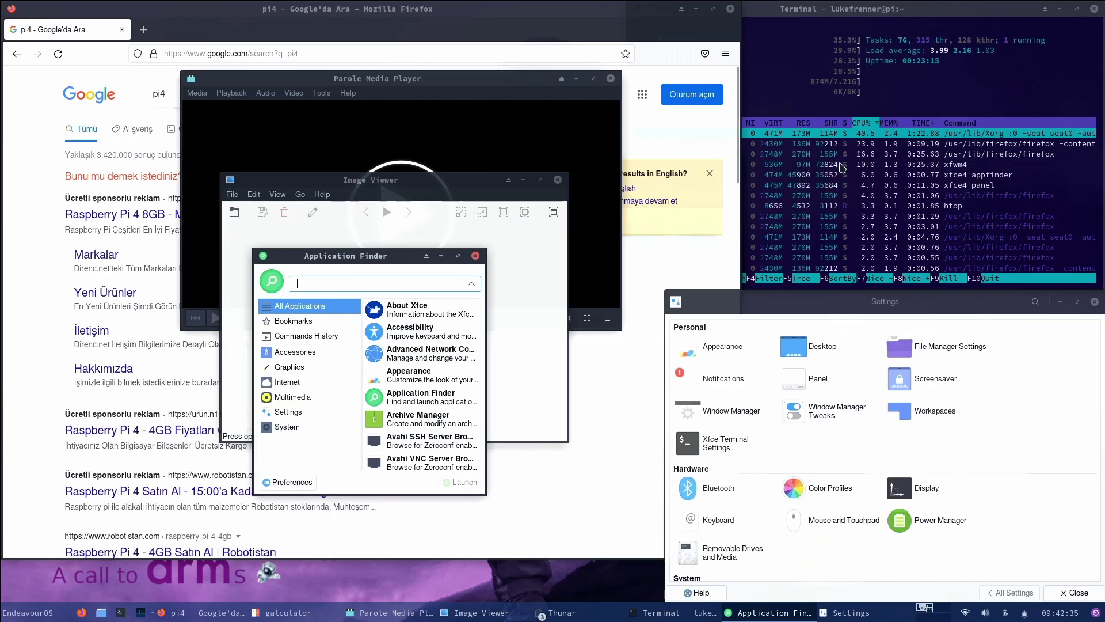
Step: Close Application Finder, Image Viewer, Parole, Settings and the calculator
left_click(881, 155)
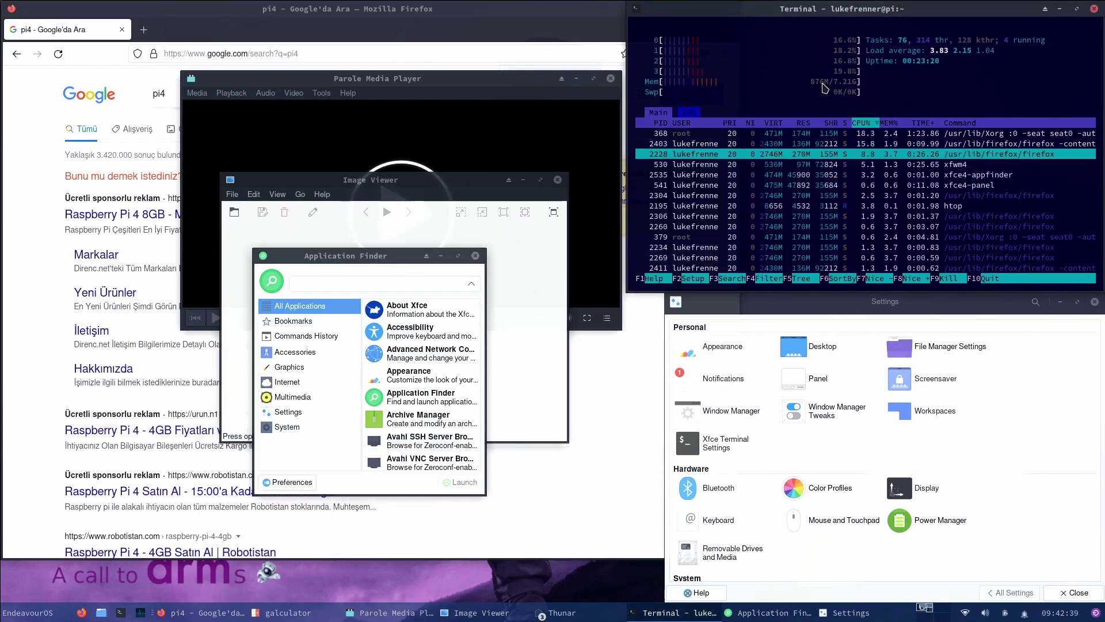
left_click(476, 256)
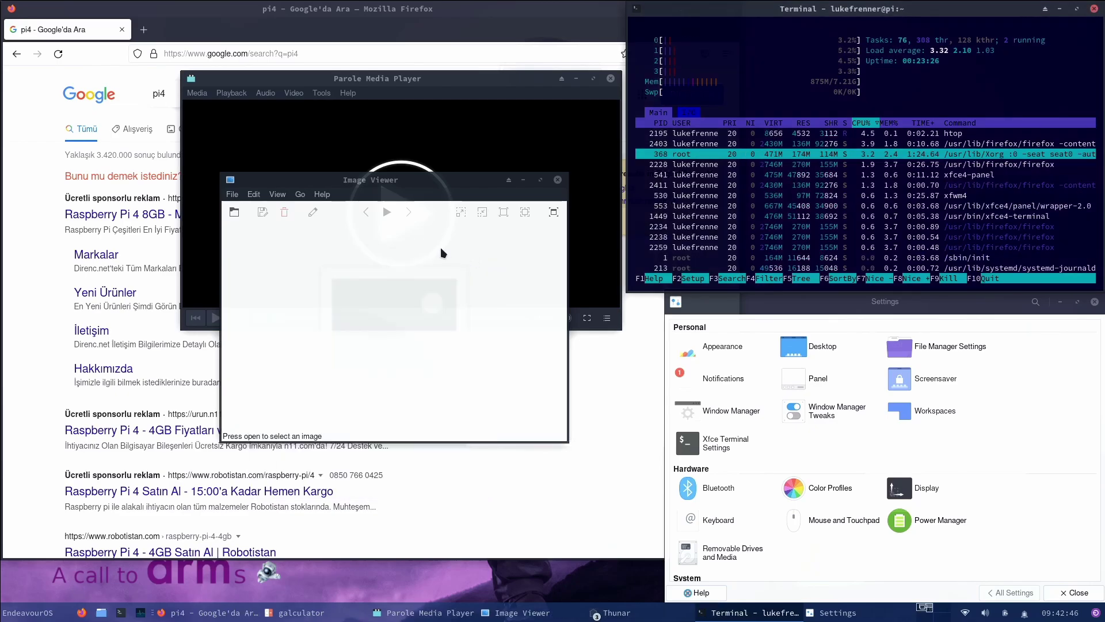
left_click(410, 217)
left_click(550, 180)
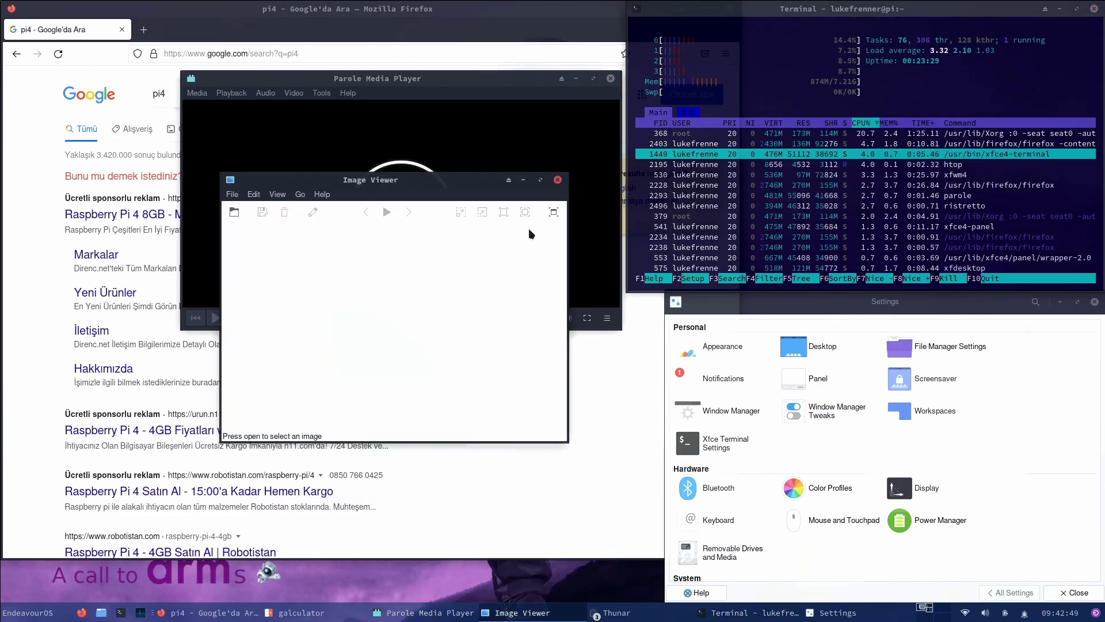
left_click(545, 179)
left_click_drag(709, 14, 576, 109)
key("alt+F4")
left_click(610, 78)
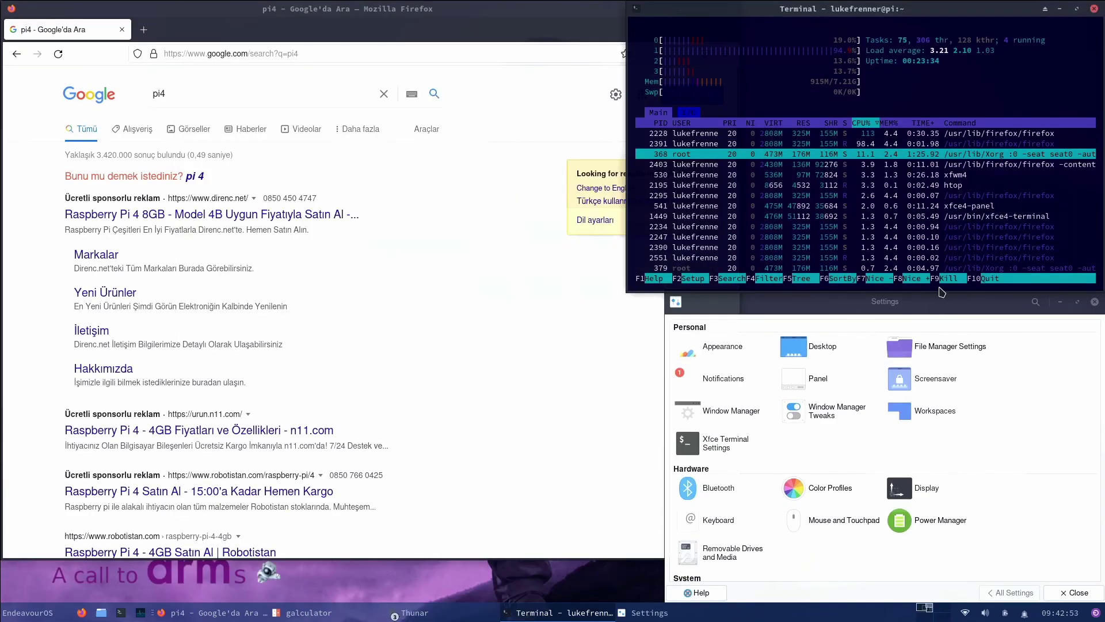
left_click(1093, 301)
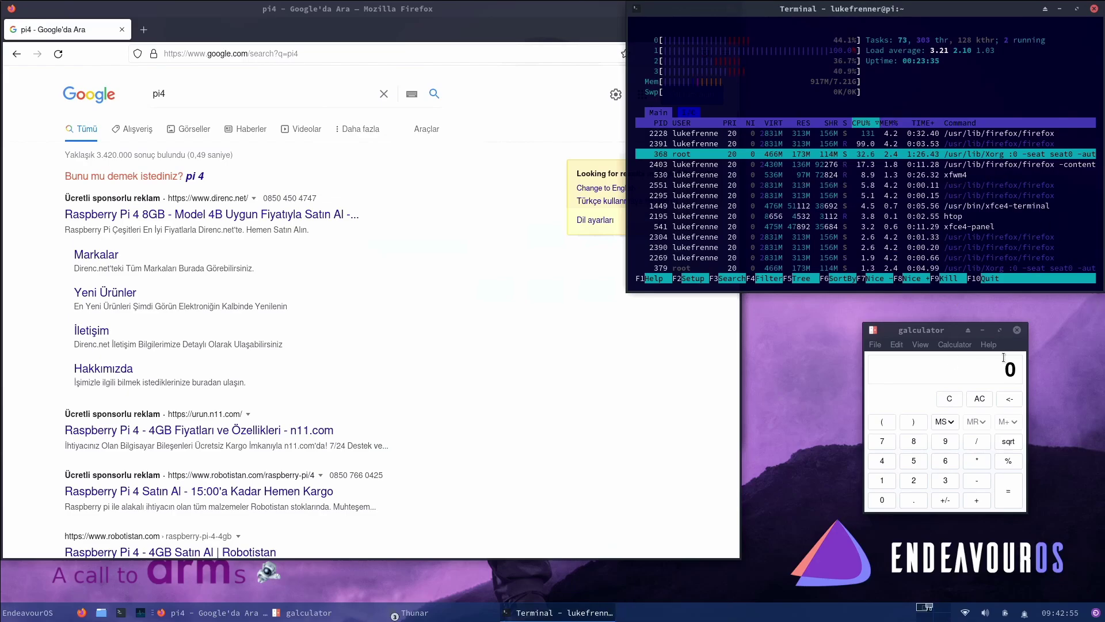
left_click(1018, 331)
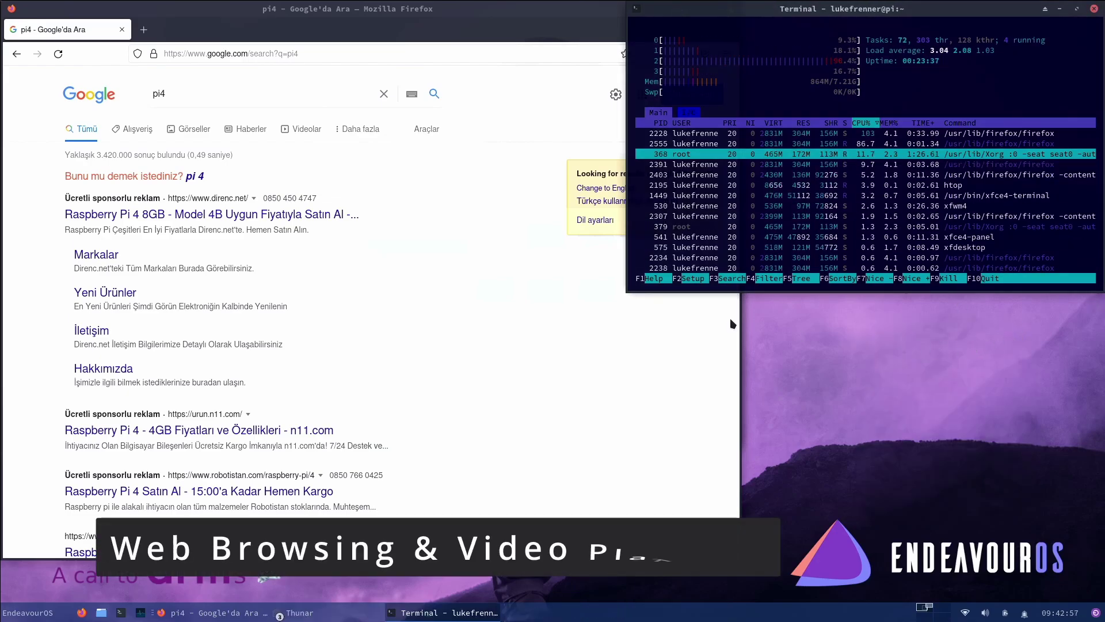
Step: Dismiss Google's English results suggestion and close the htop terminal
left_click(644, 342)
left_click(709, 174)
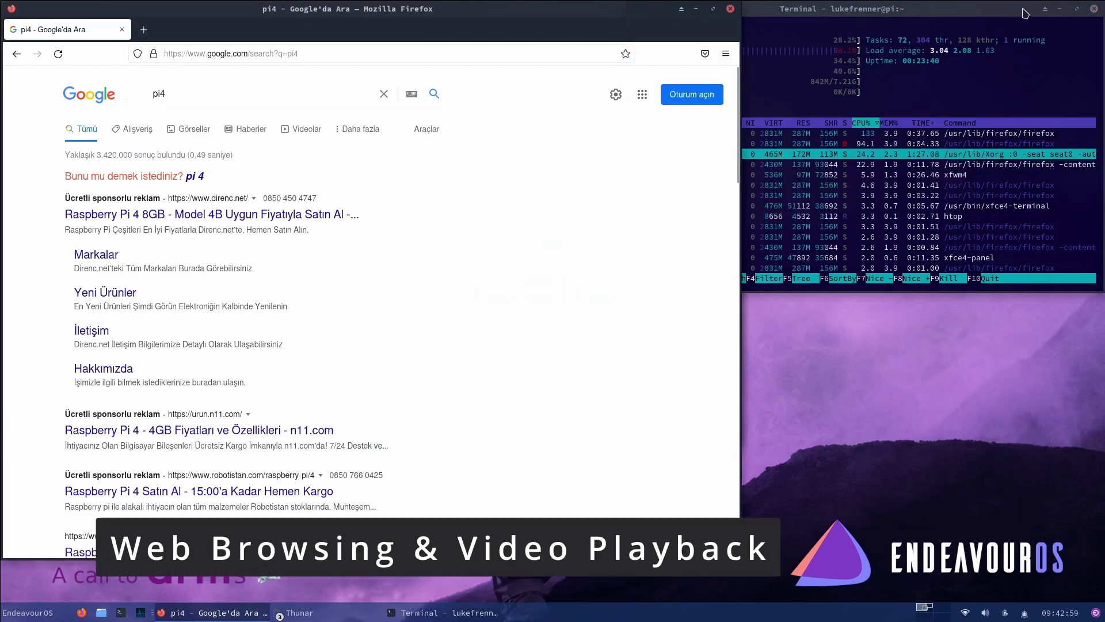
left_click(1090, 6)
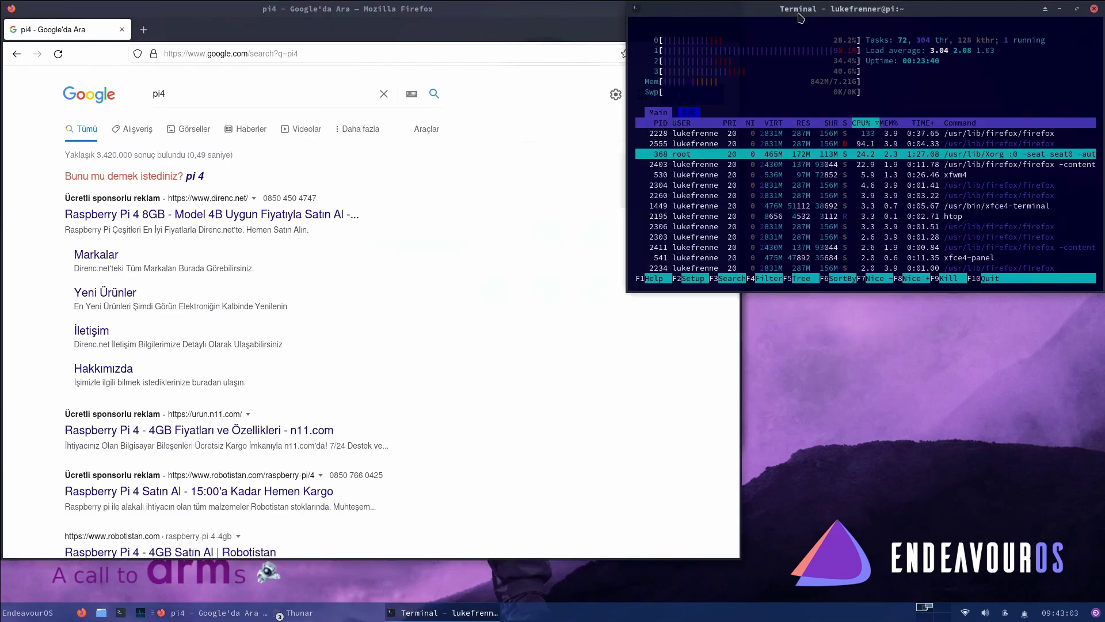
key("alt+F4")
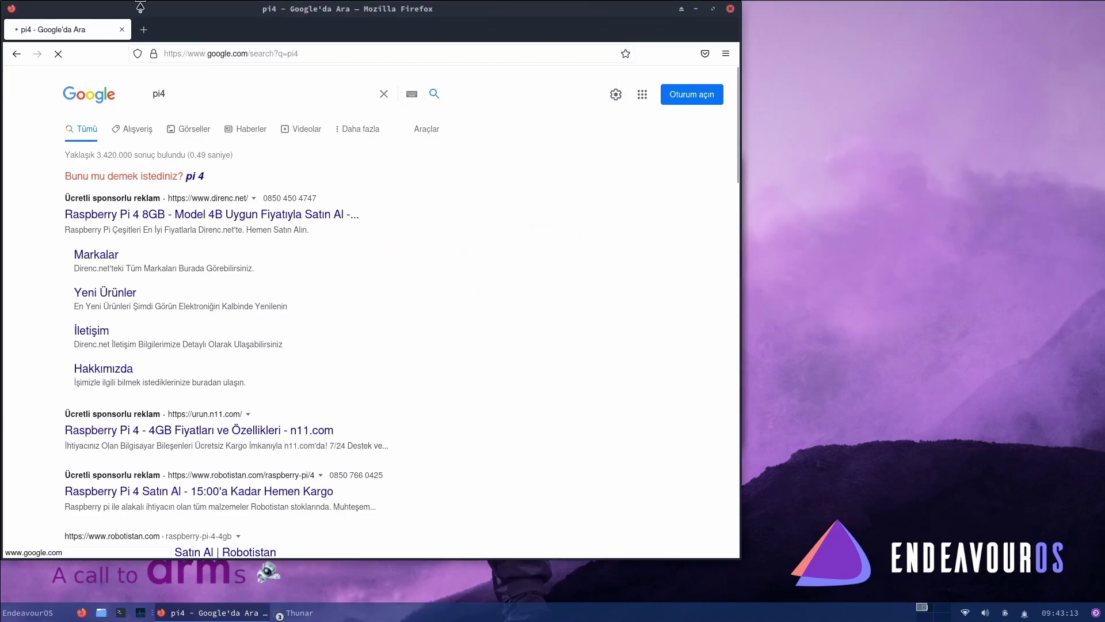
Step: Show pi4 image results, open amazon.com in a new tab, and search 'lukestech' in a third
left_click(196, 133)
key("ctrl+t")
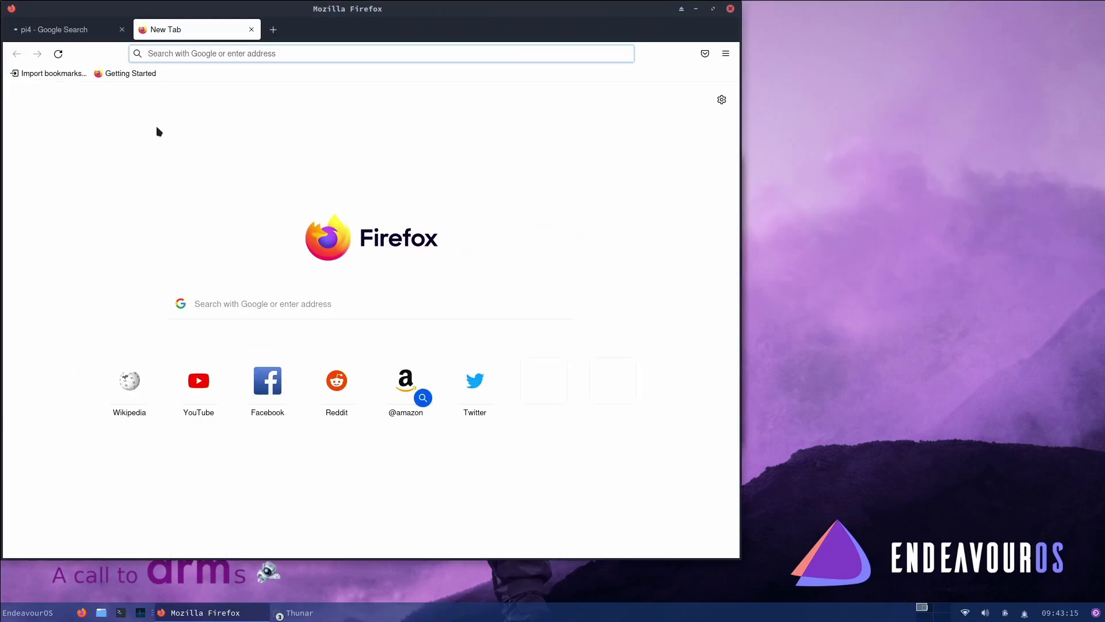
type("amazon.")
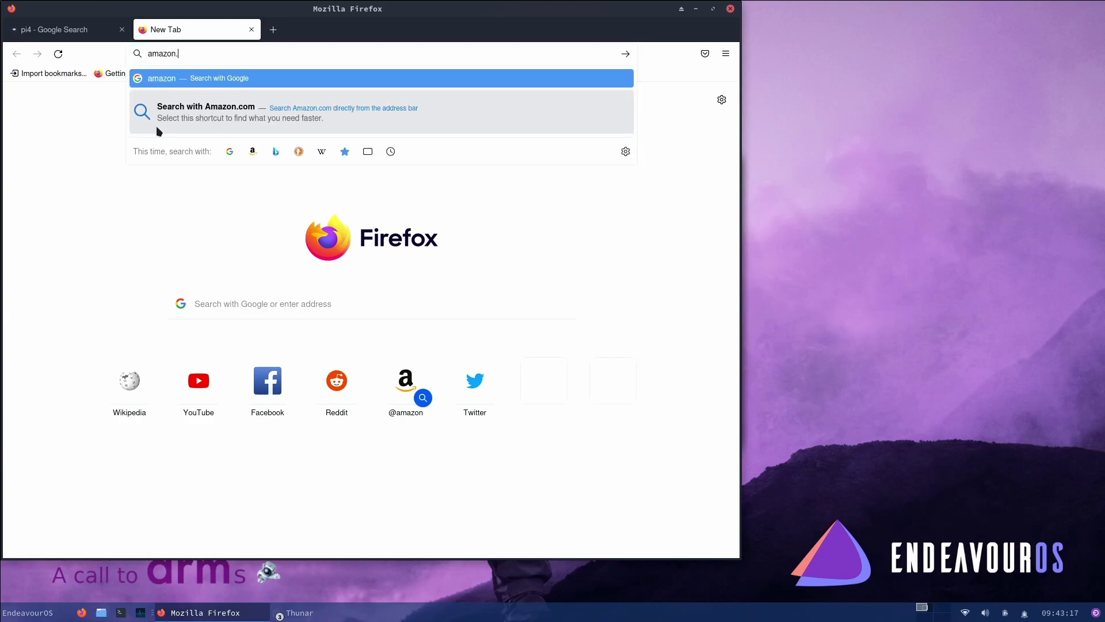
type("com")
key("Return")
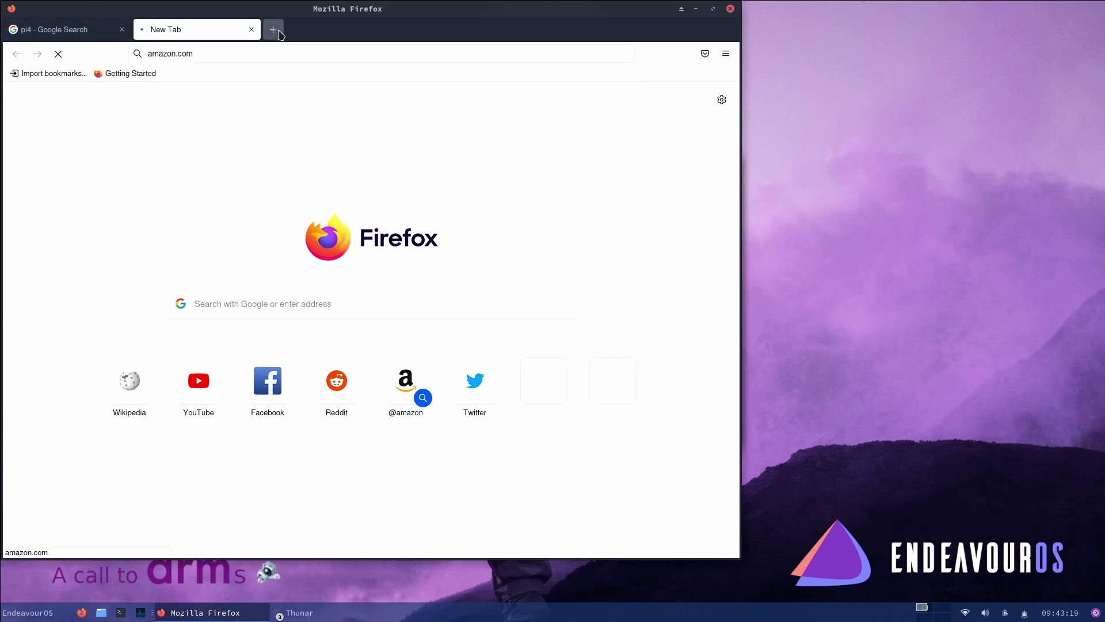
left_click(279, 32)
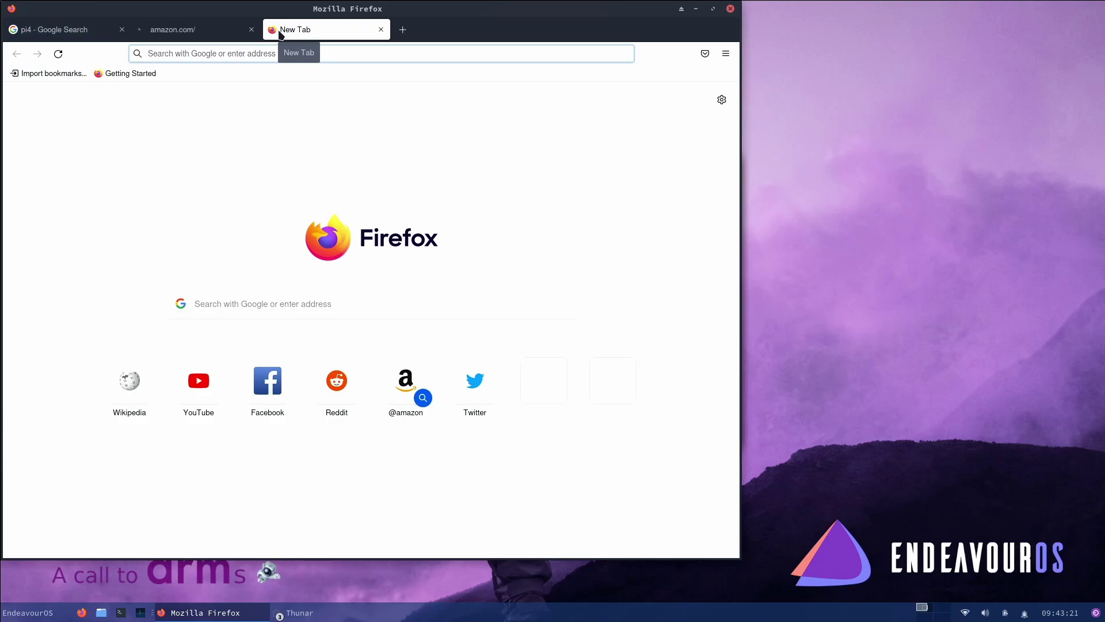
type("lukestech")
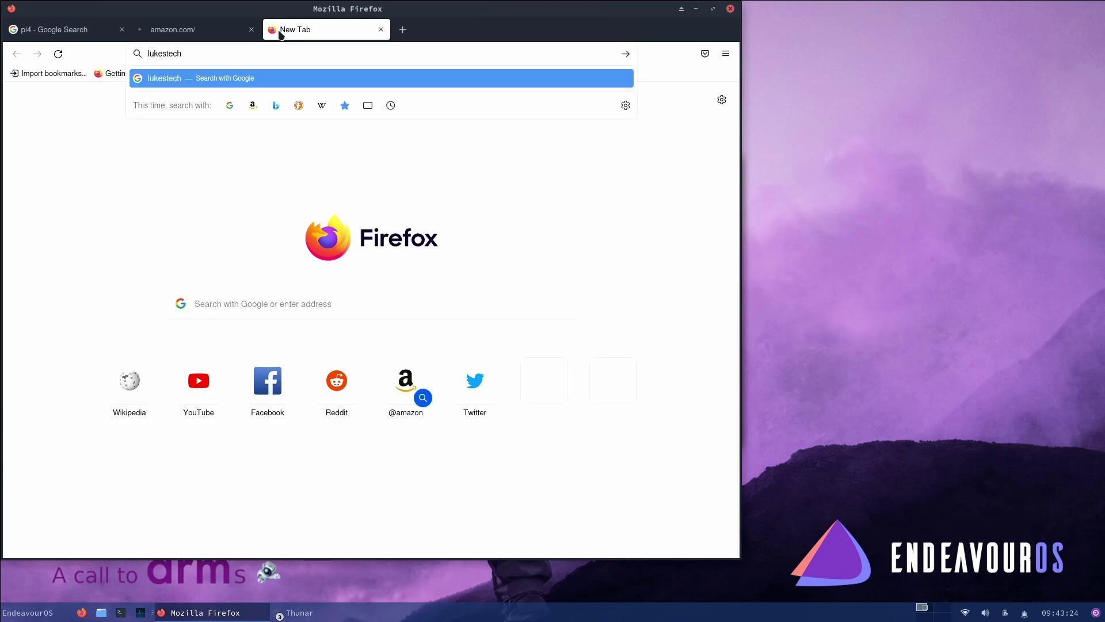
key("Return")
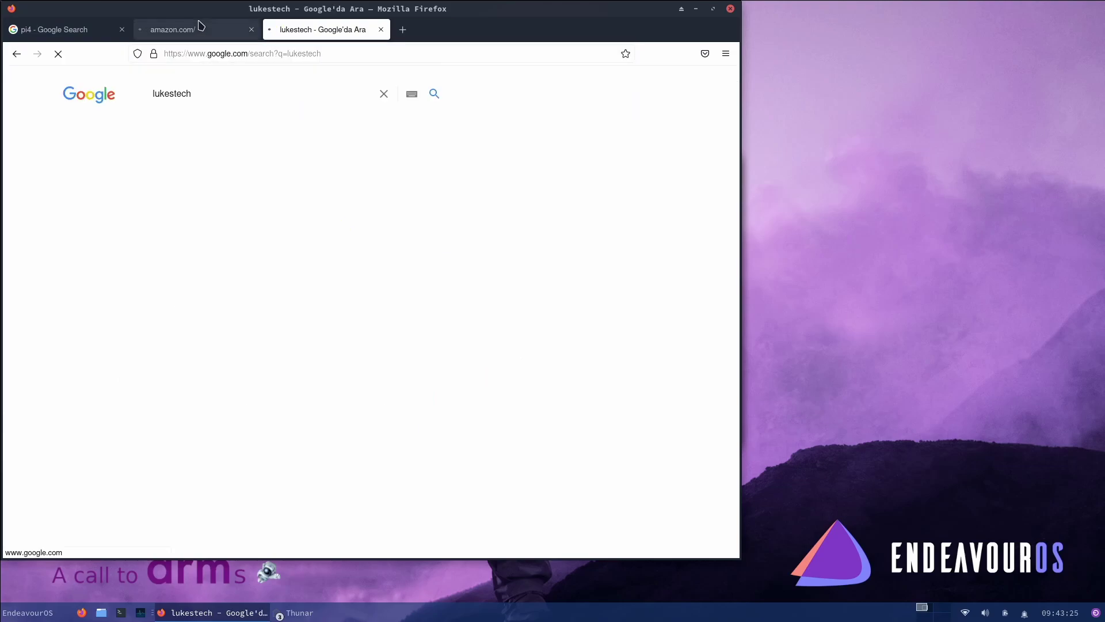
Step: Compare the Amazon and pi4 image tabs and preview a Raspberry Pi image
left_click(187, 31)
left_click(95, 32)
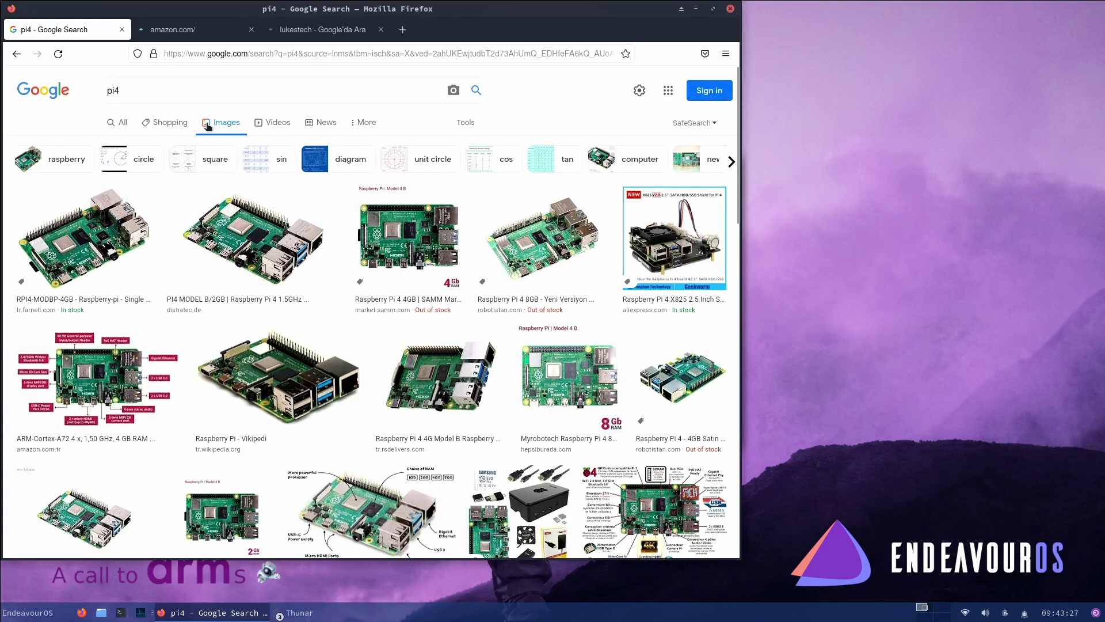
scroll(218, 237, "down", 10)
scroll(217, 237, "up", 10)
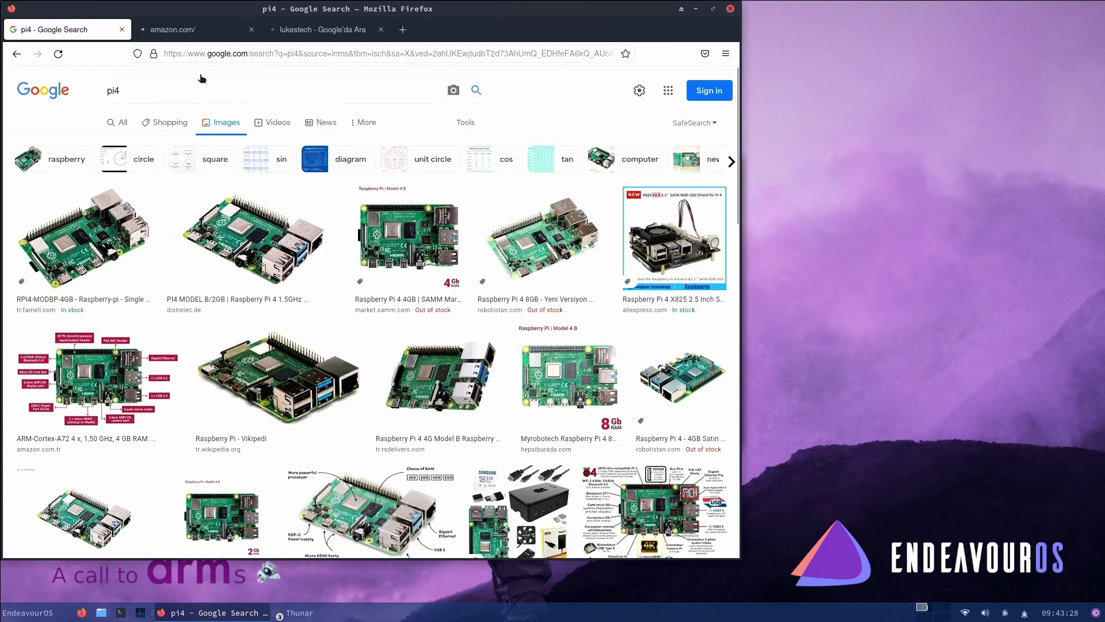
left_click(199, 31)
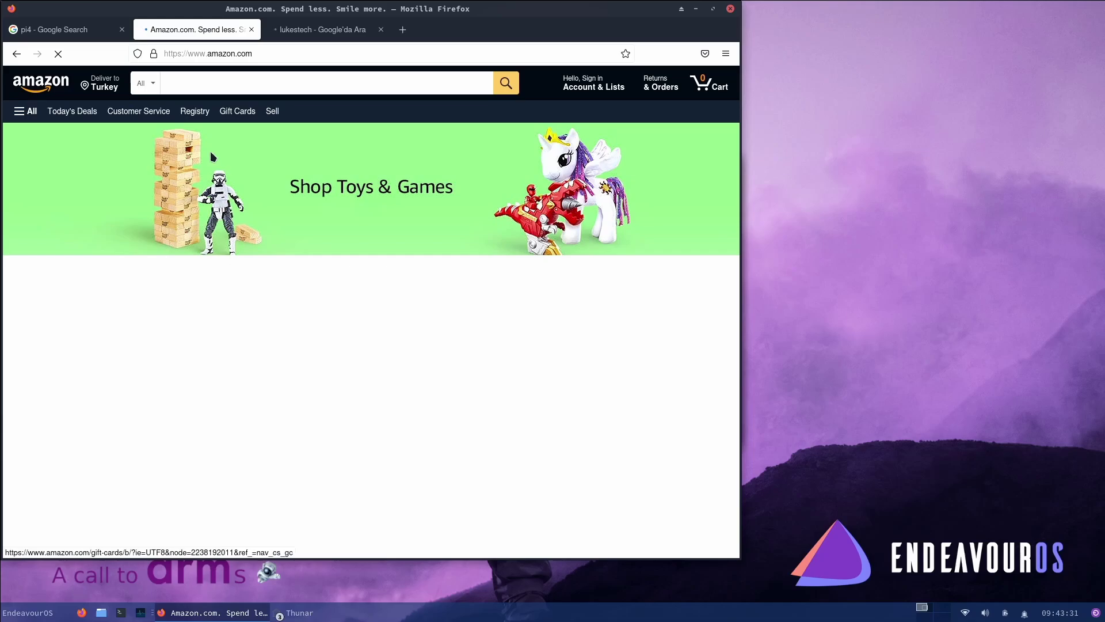
scroll(132, 386, "down", 5)
scroll(141, 395, "up", 5)
left_click(95, 30)
scroll(155, 351, "down", 5)
scroll(210, 262, "up", 5)
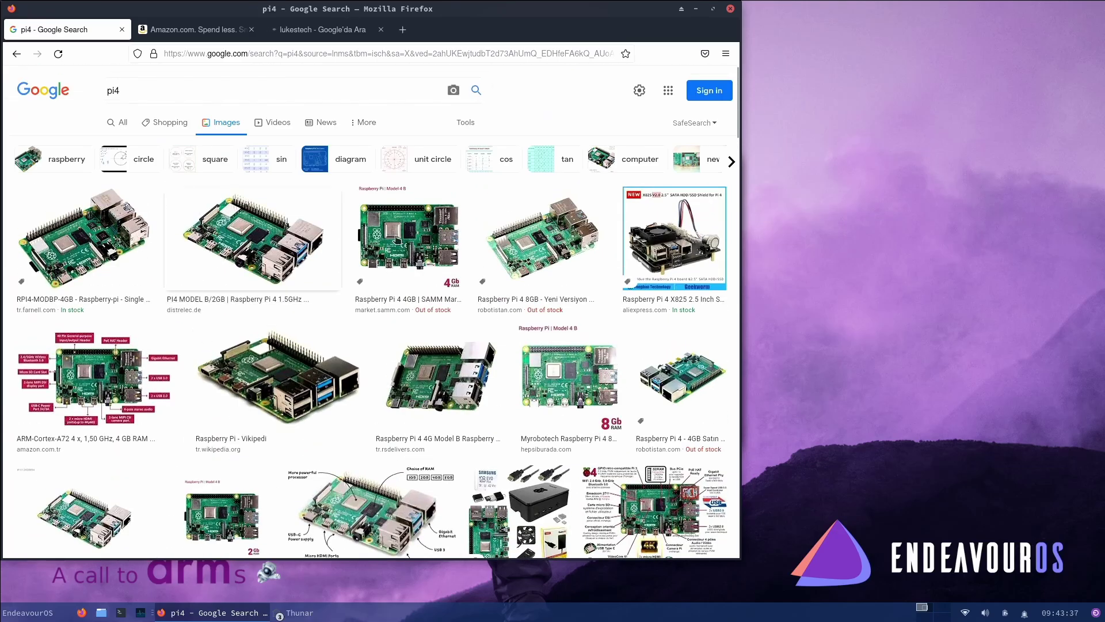
left_click(396, 239)
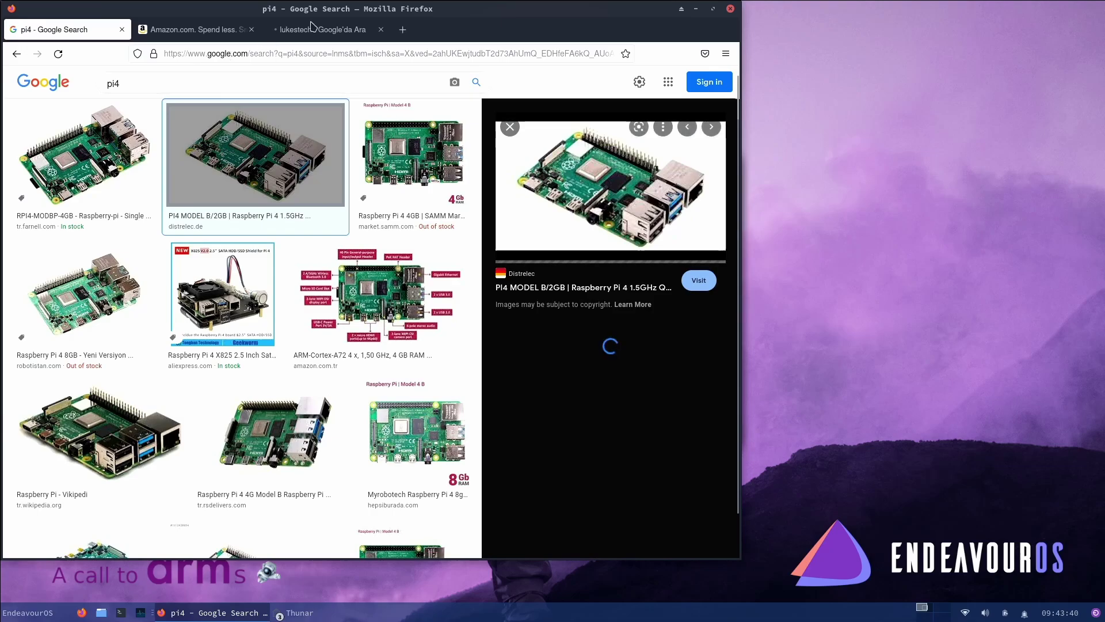
Step: Close the 'lukestech' search tab, dismiss Amazon's address popup, and return to pi4 images
left_click(311, 29)
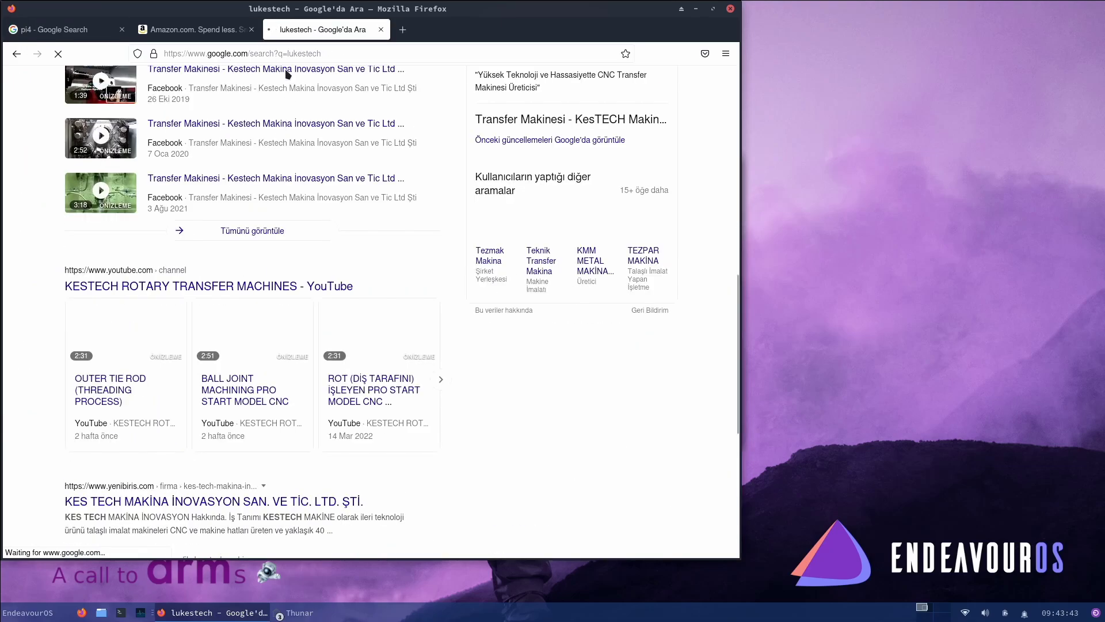
scroll(288, 110, "up", 15)
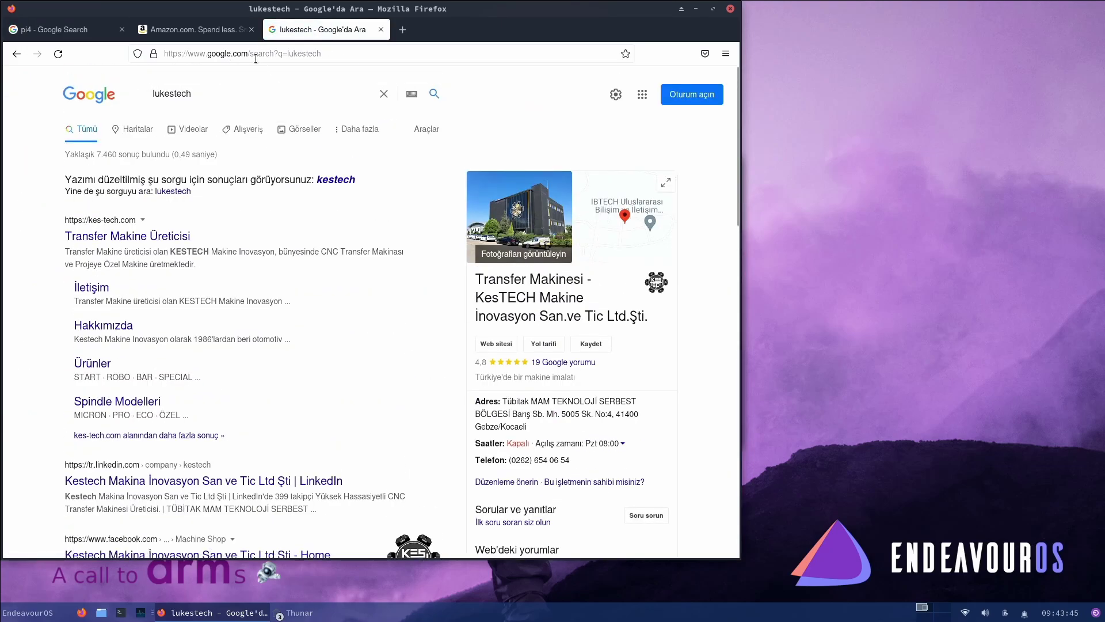
left_click(239, 30)
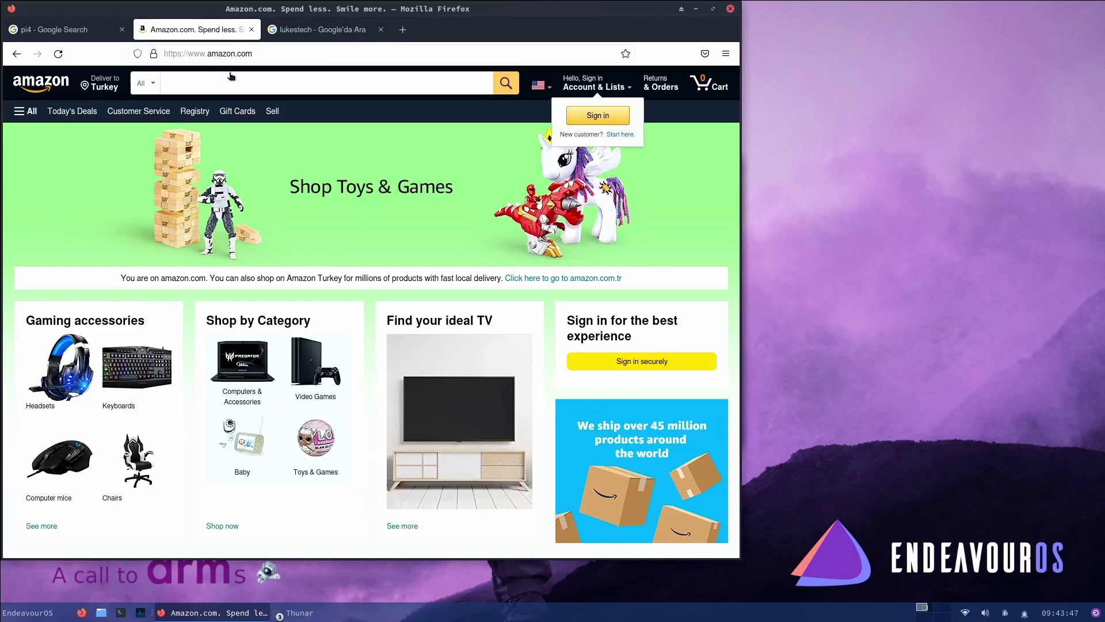
left_click(314, 30)
left_click(381, 29)
left_click(211, 152)
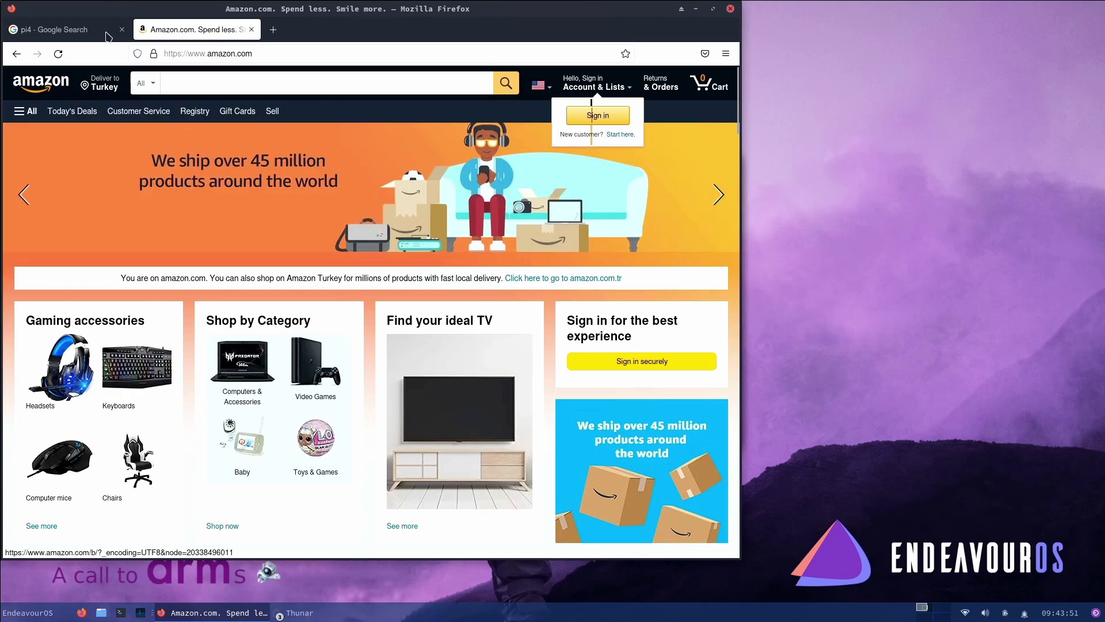
left_click(90, 31)
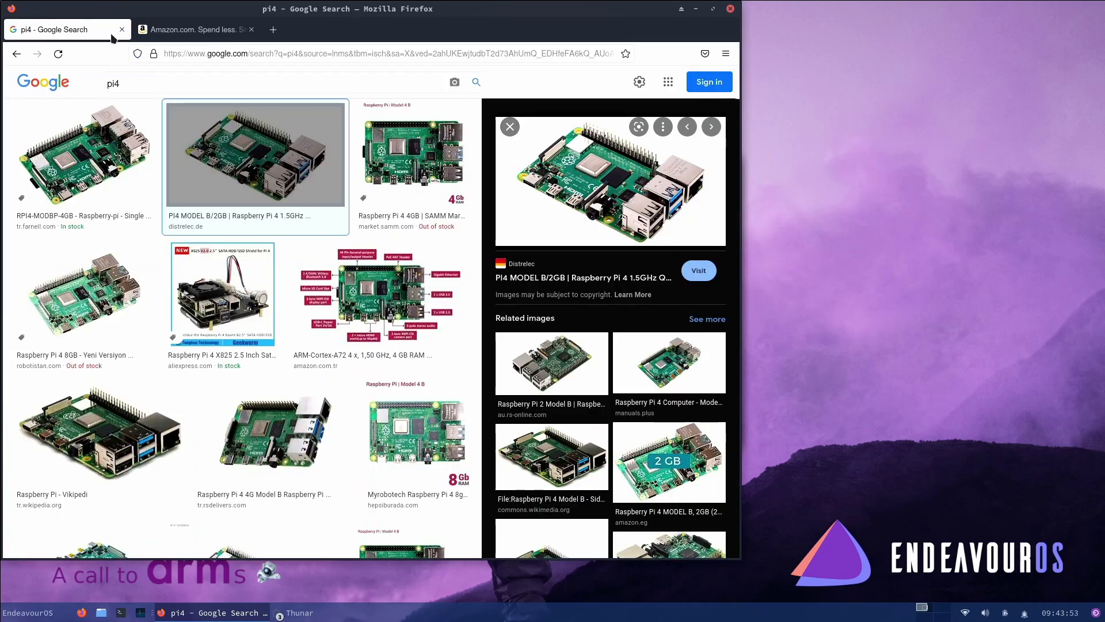
scroll(249, 306, "down", 10)
scroll(249, 318, "up", 10)
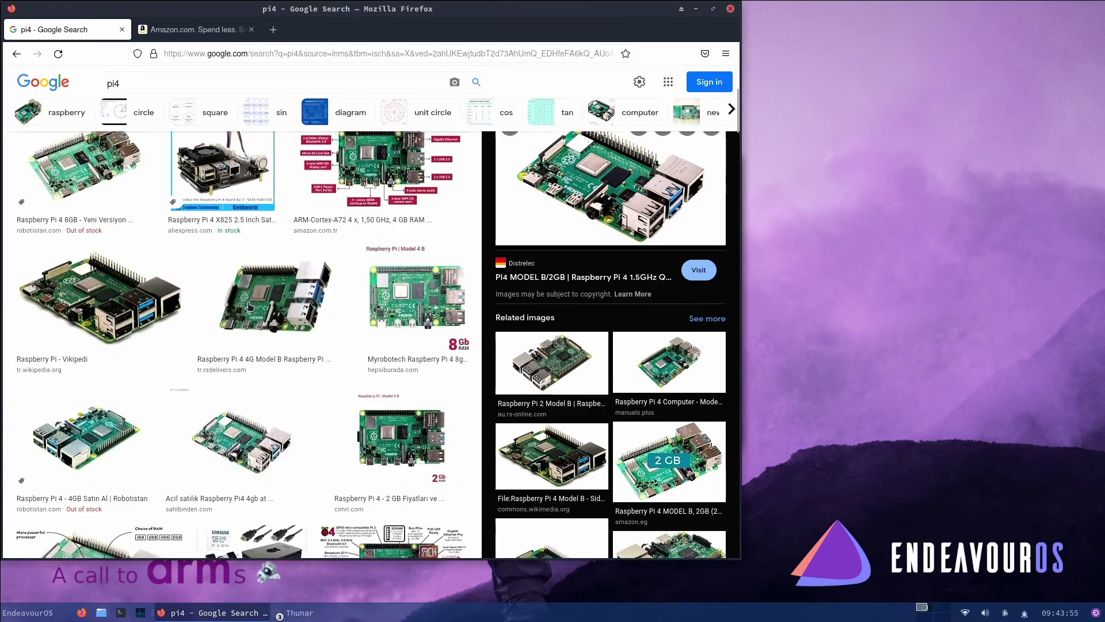
Step: Search 'odroid m1' in a new tab and look over the results
left_click(273, 30)
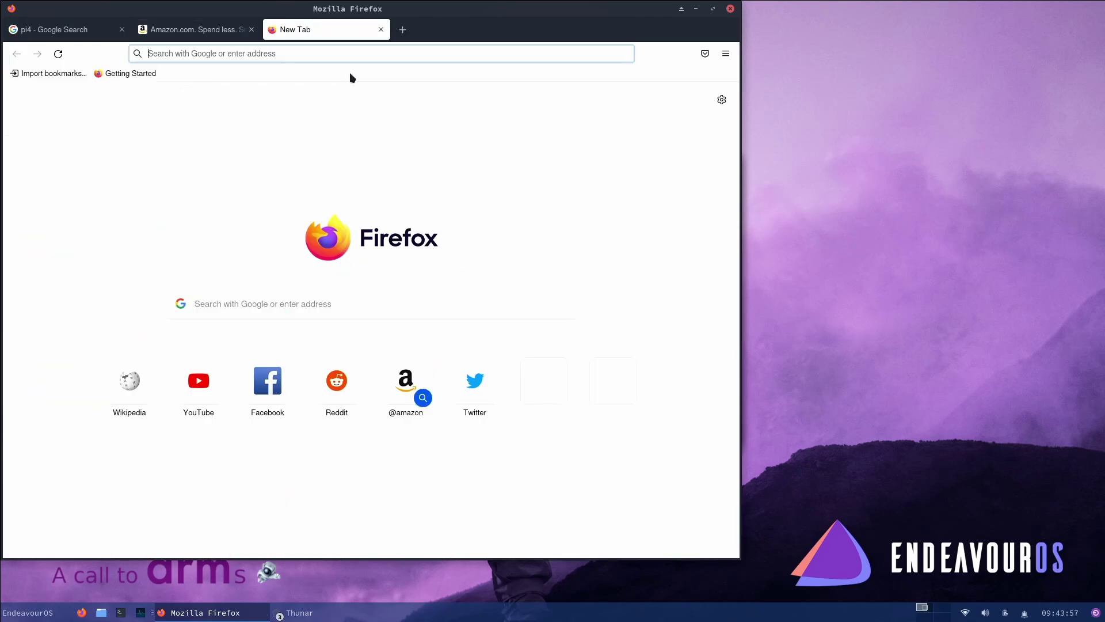
type("odroid m1")
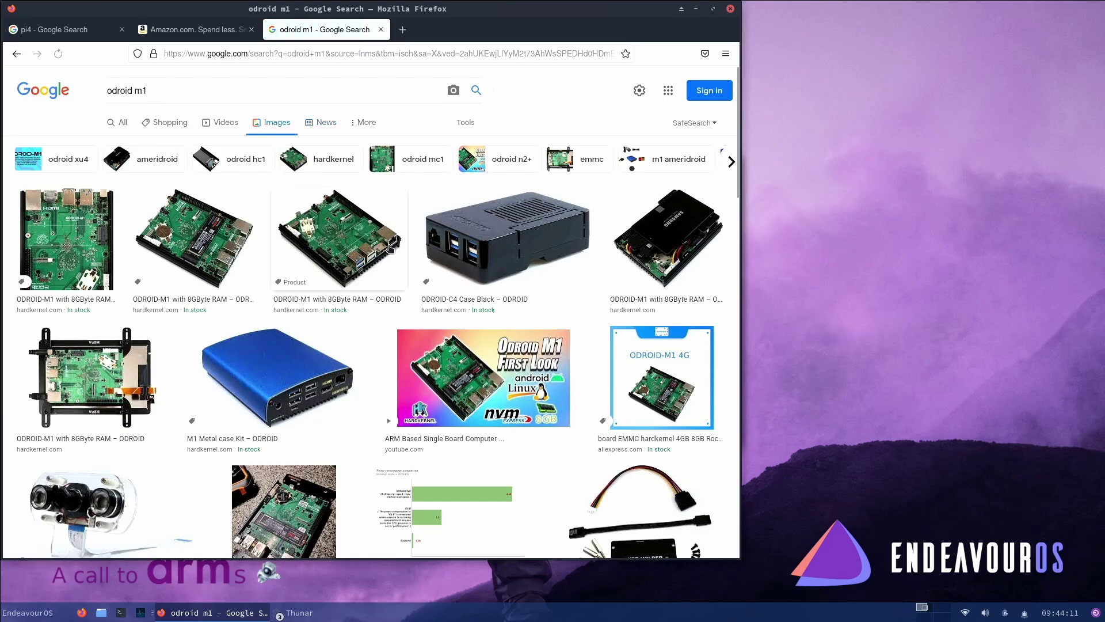
scroll(391, 249, "down", 10)
scroll(397, 172, "up", 10)
Step: Close the odroid m1, pi4 and Amazon tabs, leaving a single new tab
left_click(380, 29)
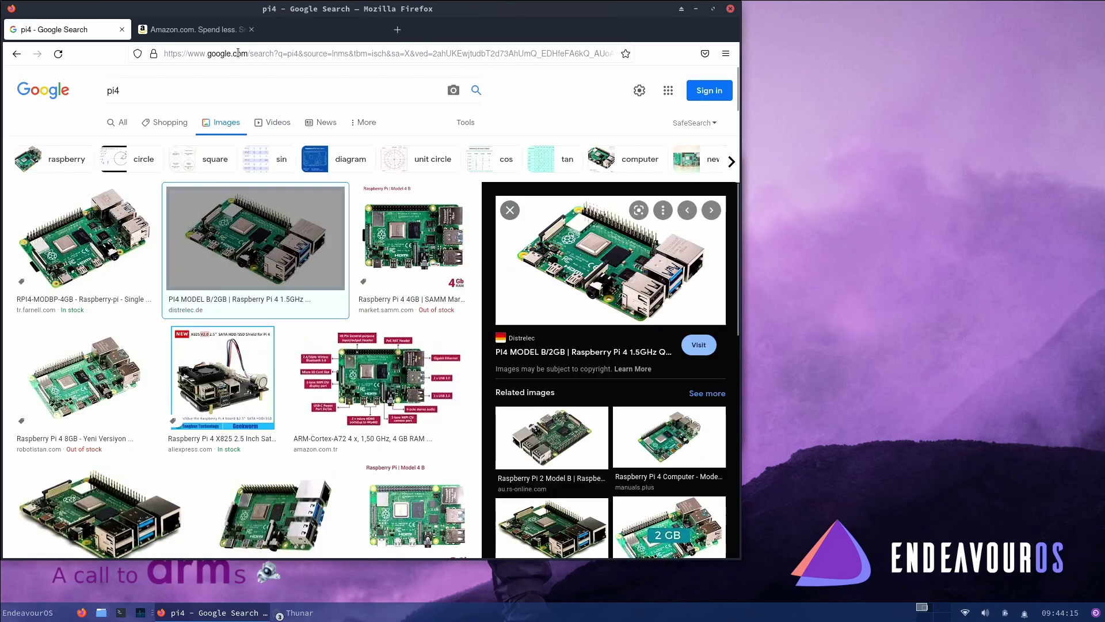
left_click(274, 30)
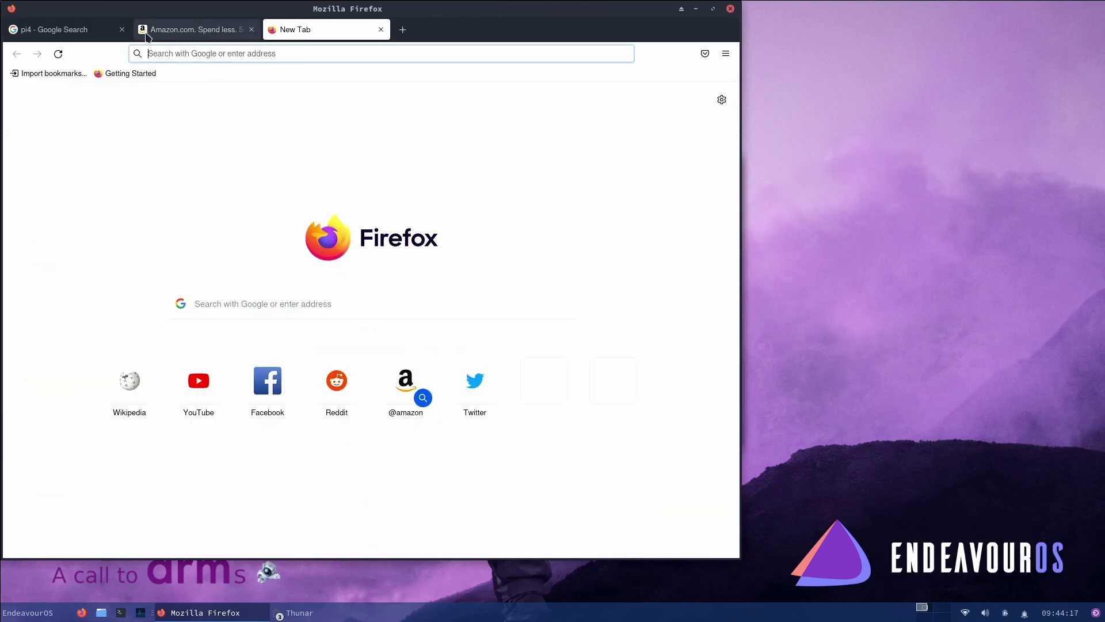
left_click(122, 30)
left_click(128, 33)
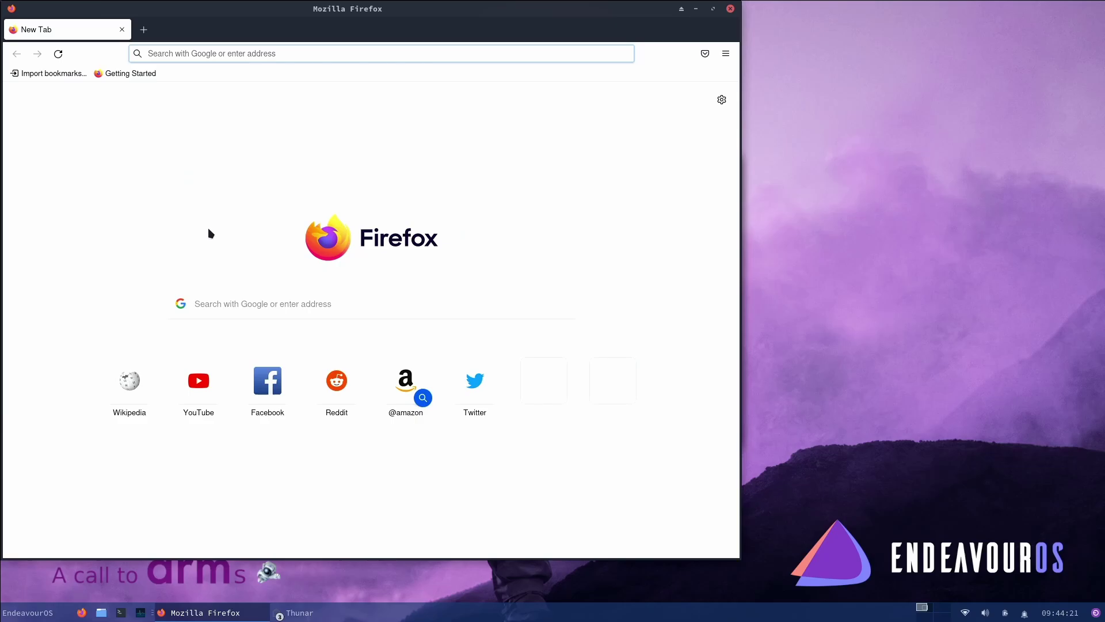
Step: Search Google for 'big buck bunny'
type("big buck bunny")
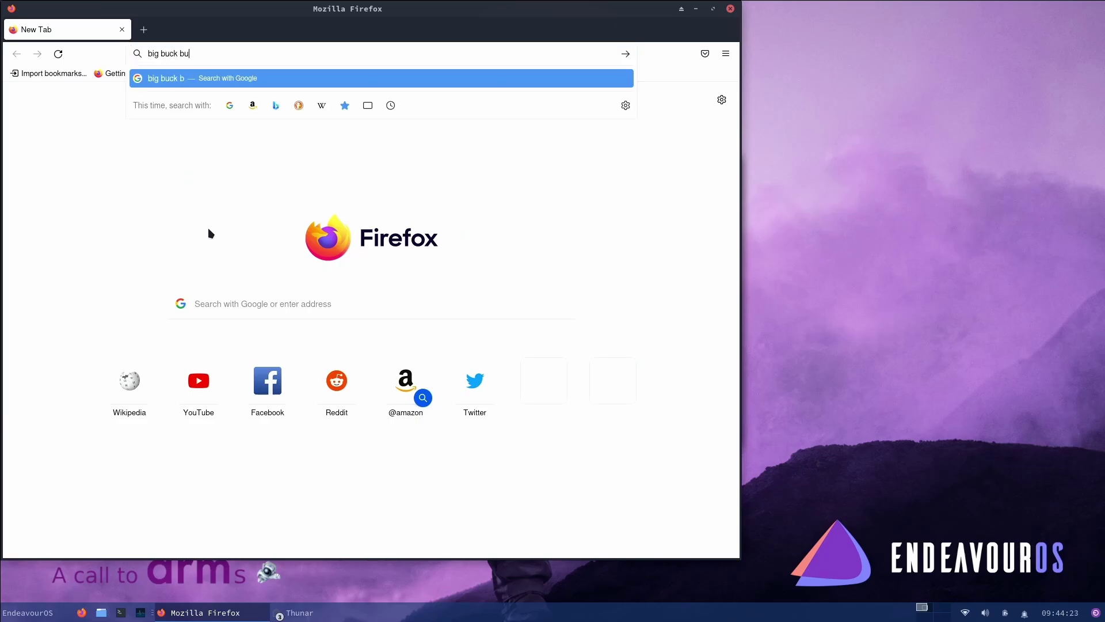
key("Return")
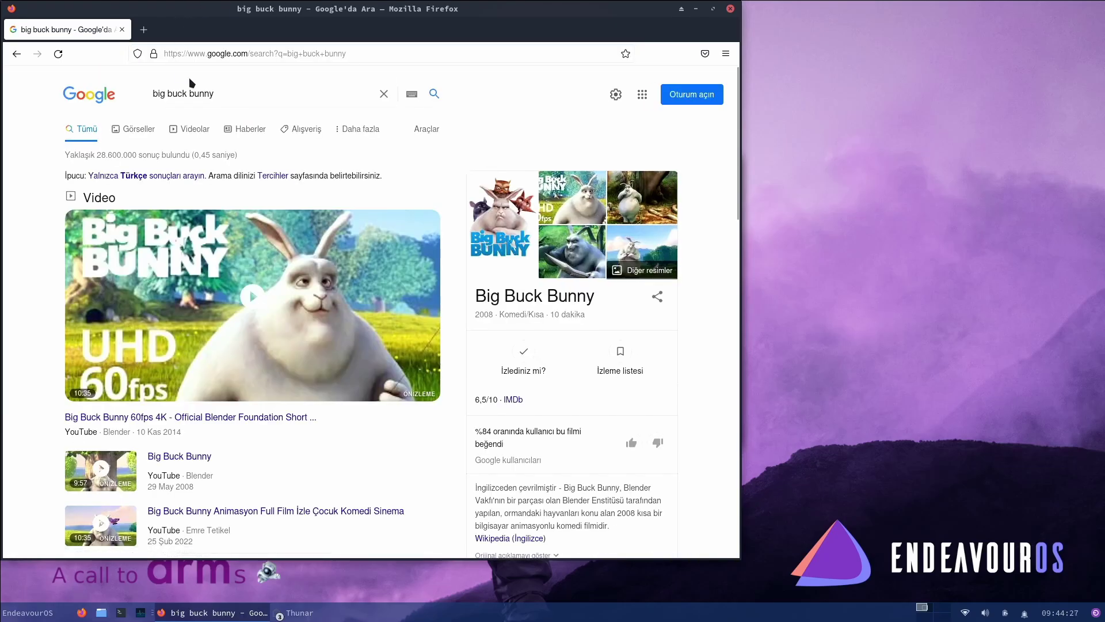
scroll(192, 84, "down", 3)
Step: Load about:support in a new tab and highlight the WebRender (Software) compositing value
left_click(143, 29)
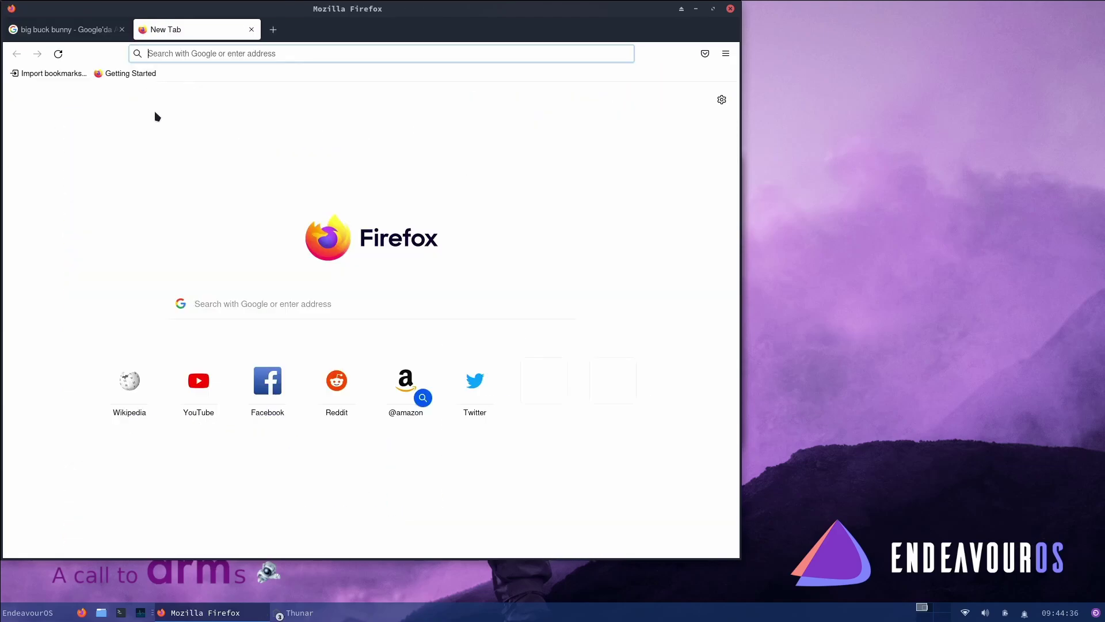
type("about:")
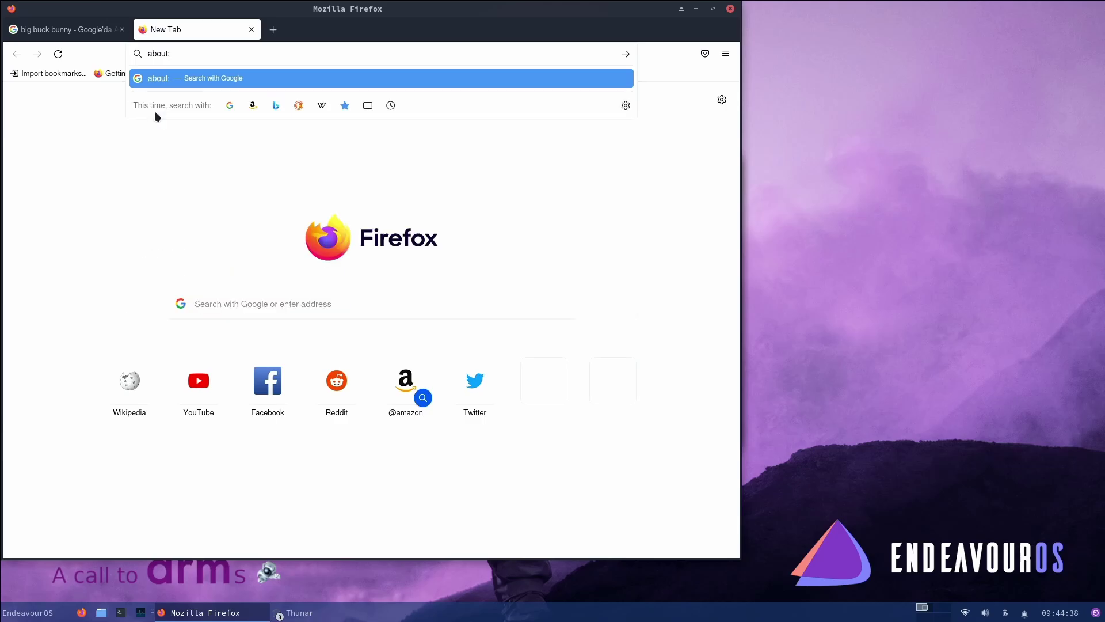
type("support")
key("Return")
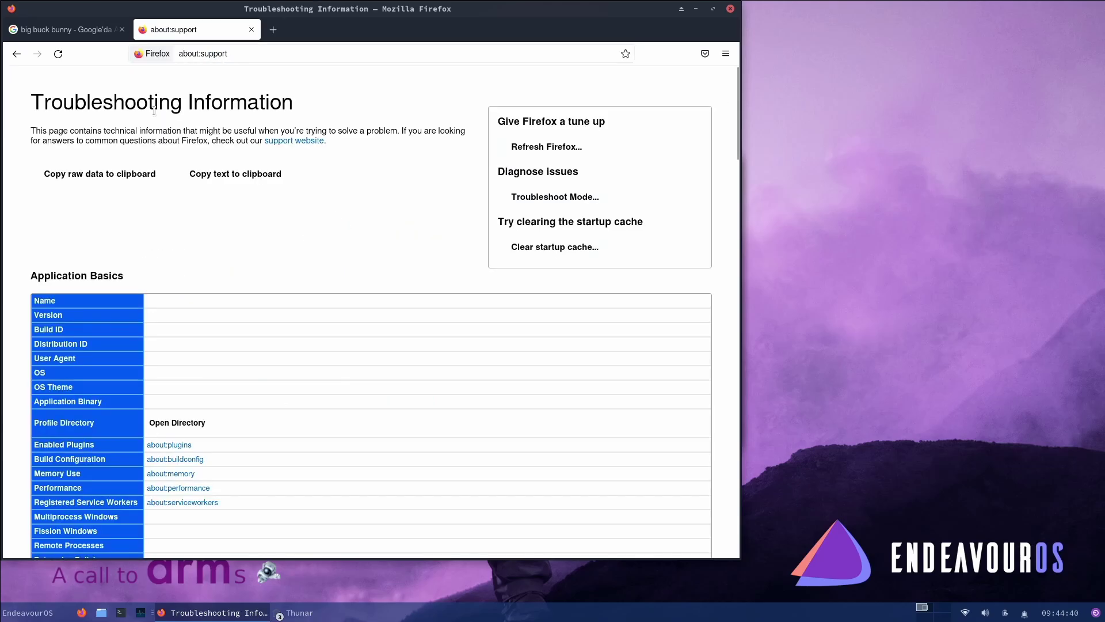
scroll(132, 381, "down", 6)
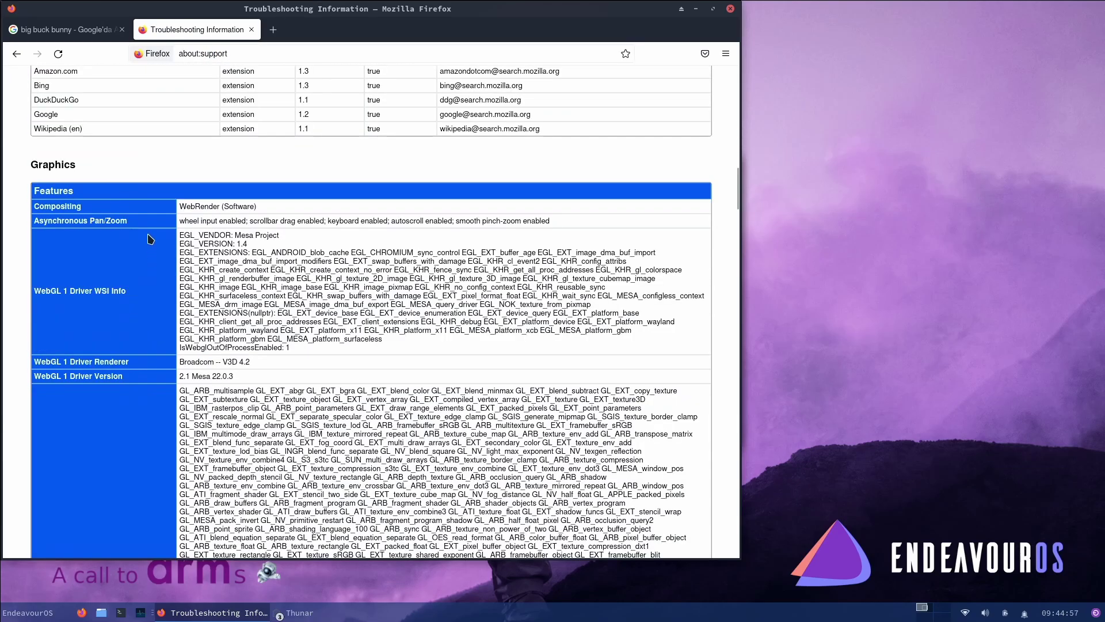
triple_click(187, 207)
left_click(268, 209)
left_click_drag(261, 207, 182, 207)
left_click(184, 207)
Step: Close the troubleshooting tab and open the Big Buck Bunny YouTube video
left_click(251, 30)
scroll(290, 415, "down", 3)
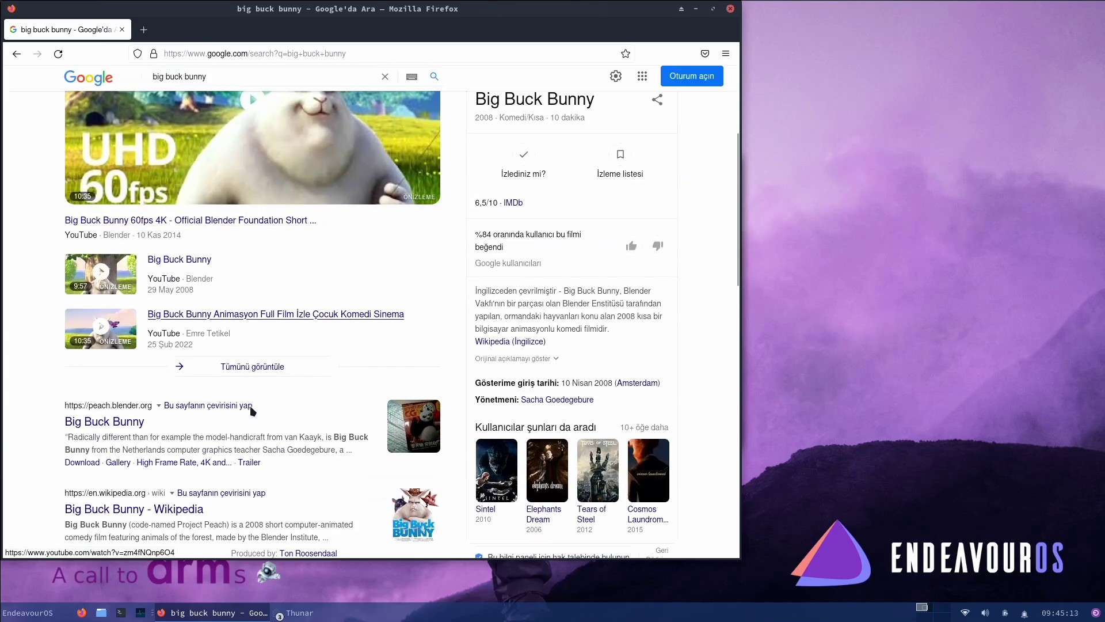
left_click(188, 262)
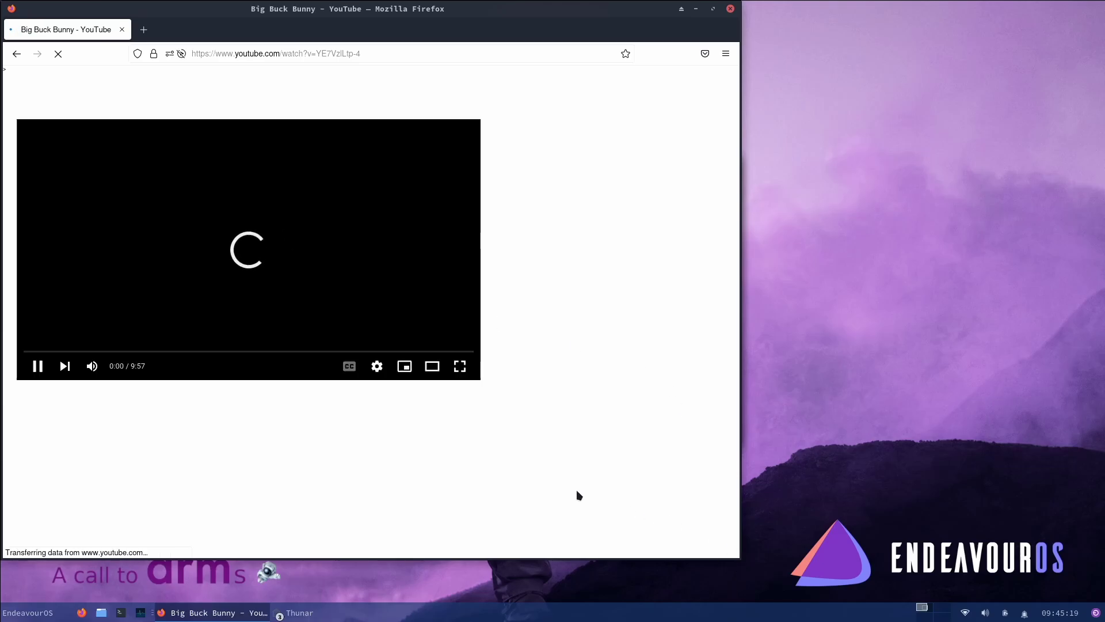
Step: Maximize Firefox and close the Thunar home window
key("alt+F10")
left_click(299, 613)
left_click(305, 542)
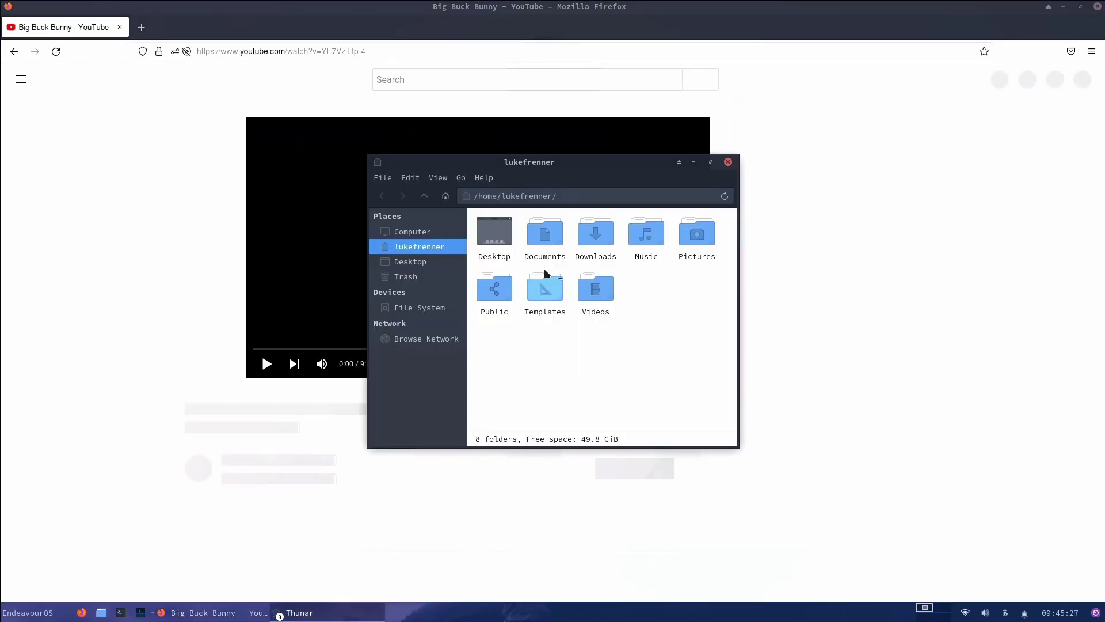
key("alt+F4")
left_click(299, 613)
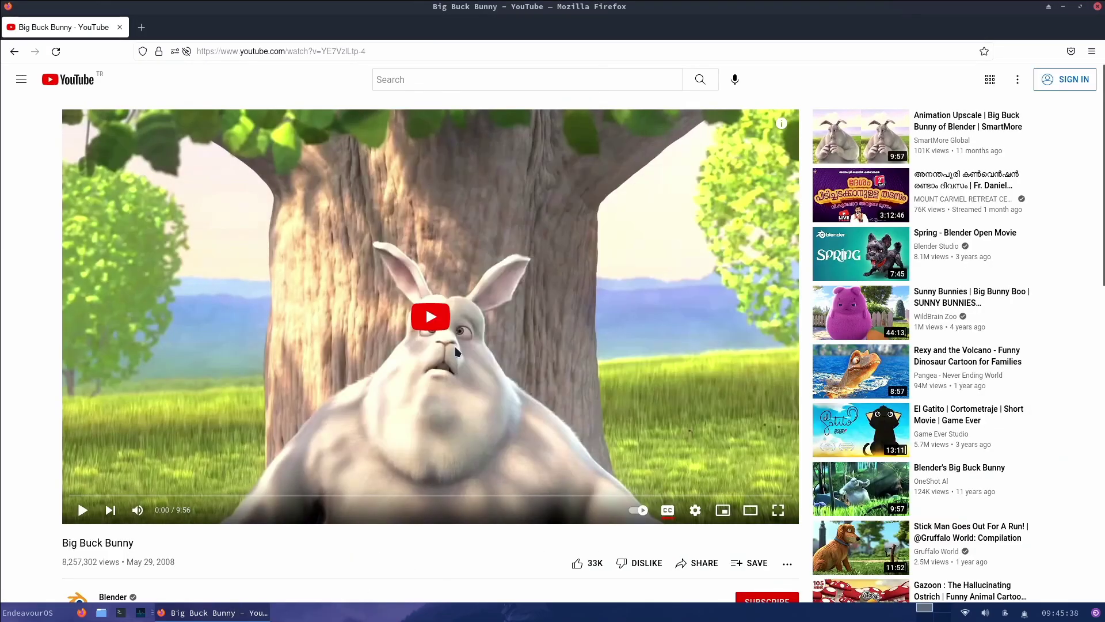
Step: Play Big Buck Bunny with Stats for nerds shown, skipping ahead to about 4:46
left_click(357, 483)
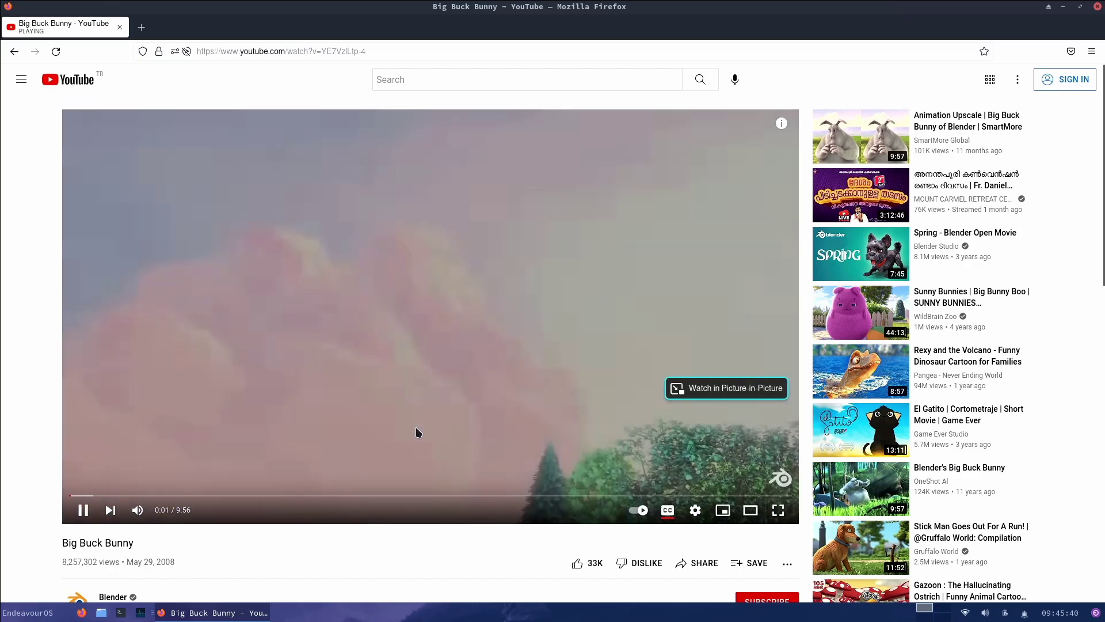
right_click(417, 429)
left_click(451, 583)
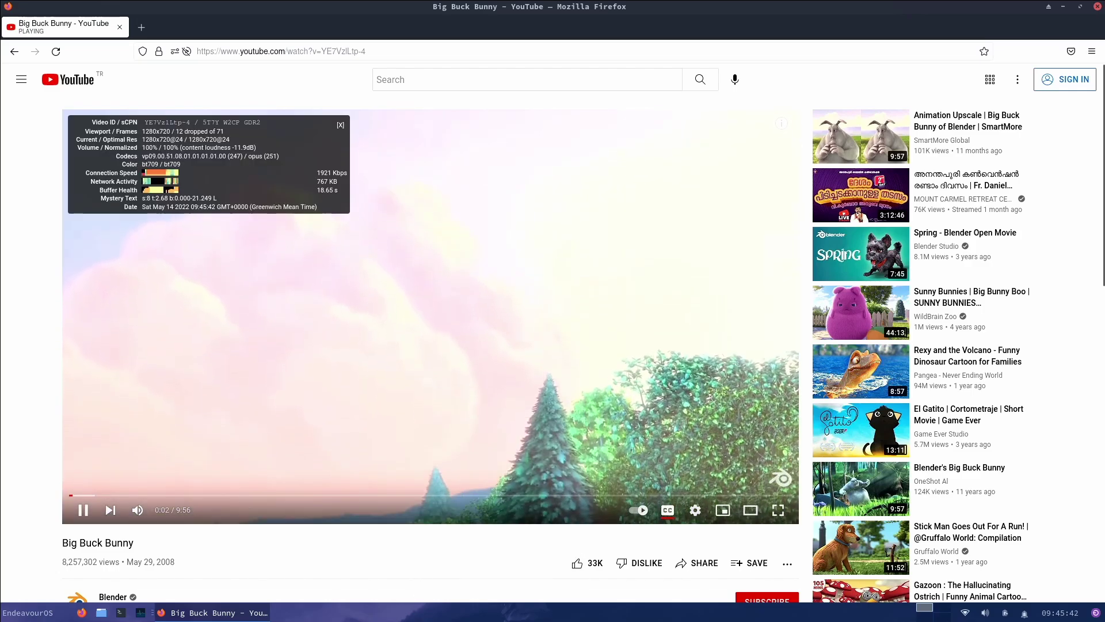
left_click(419, 495)
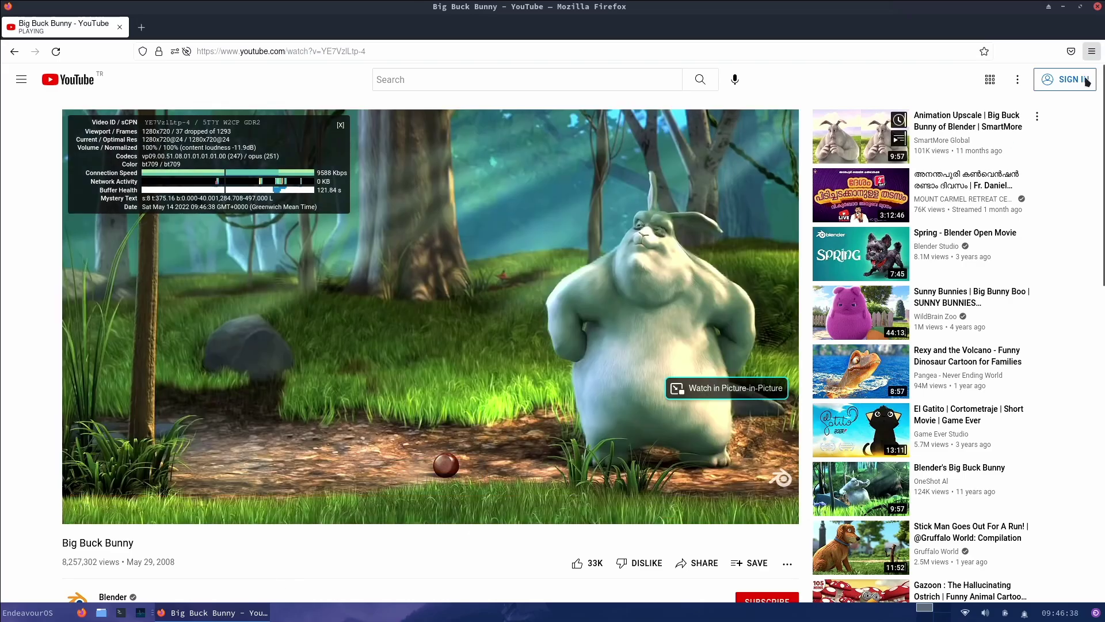
Step: Open a terminal with Ctrl+Alt+T, then close it again
scroll(1063, 186, "down", 2)
scroll(1064, 185, "down", 2)
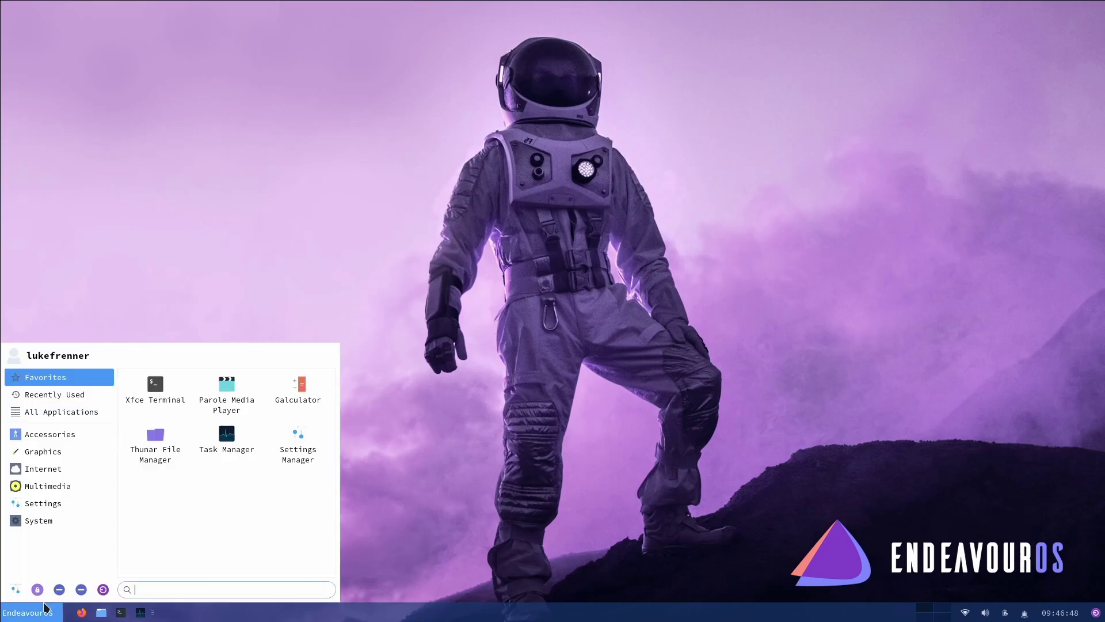
left_click(371, 469)
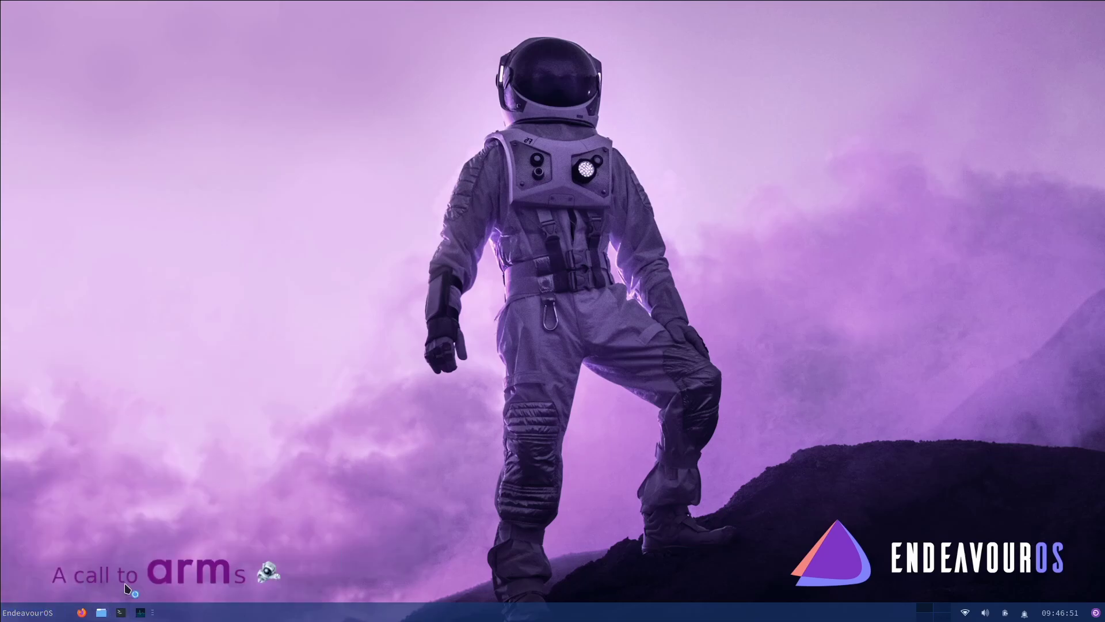
key("ctrl+alt+t")
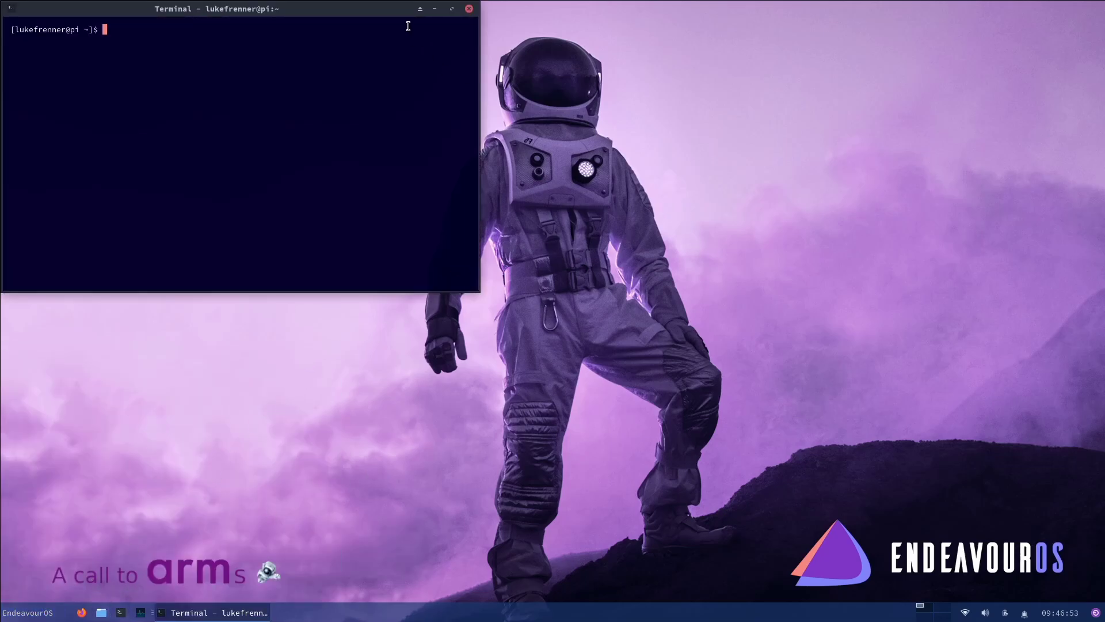
left_click(469, 8)
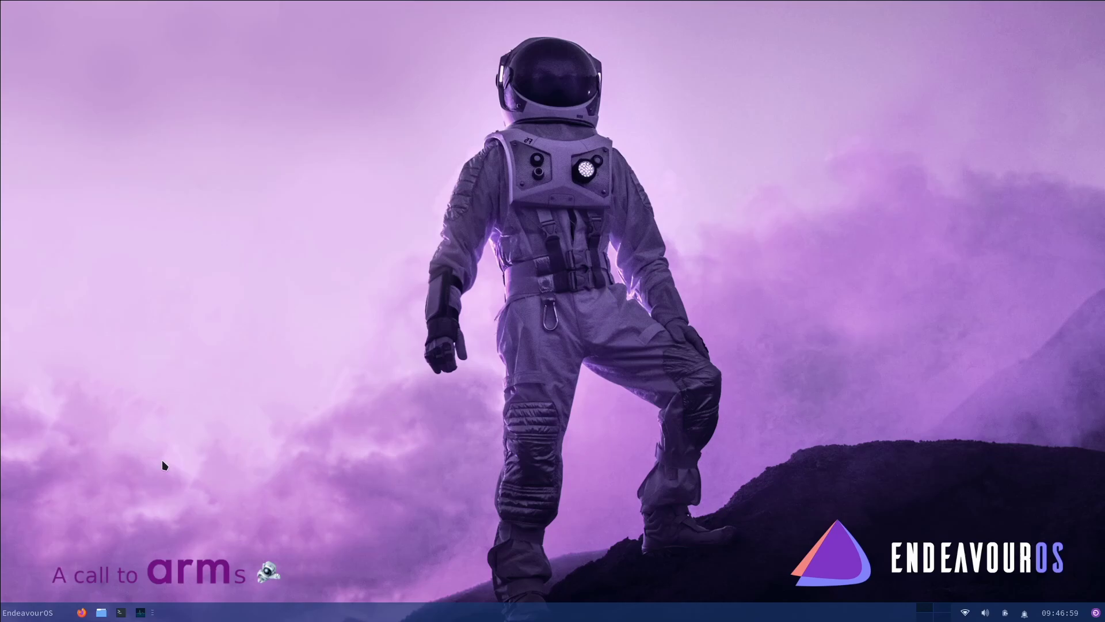
Step: Open a new terminal window and drag it to the screen centre
left_click(36, 611)
left_click(50, 456)
left_click(121, 612)
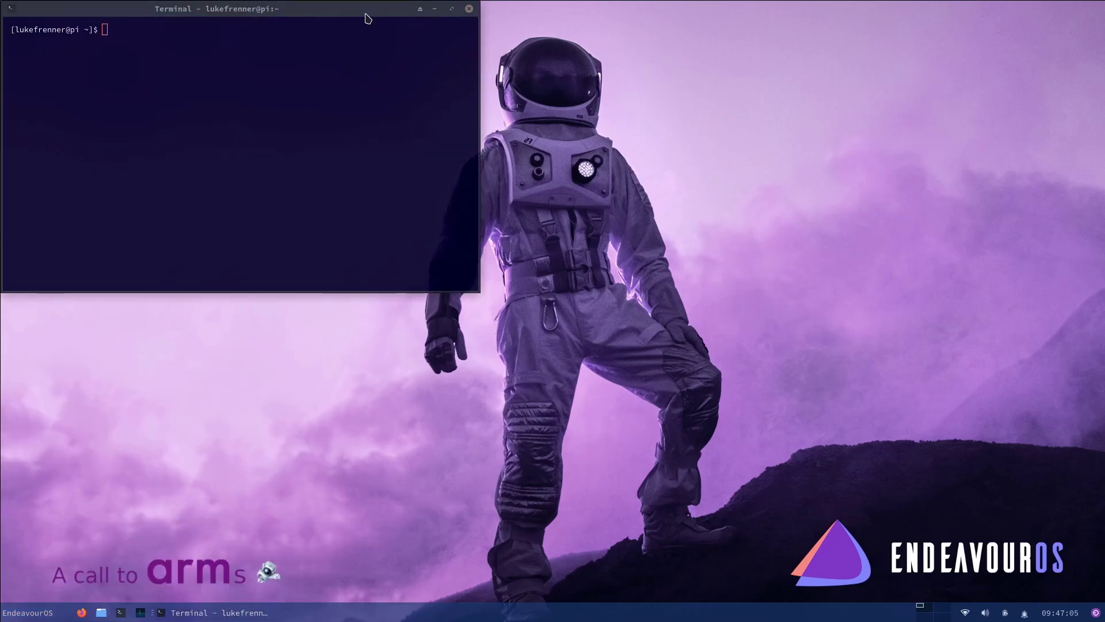
left_click_drag(366, 10, 616, 150)
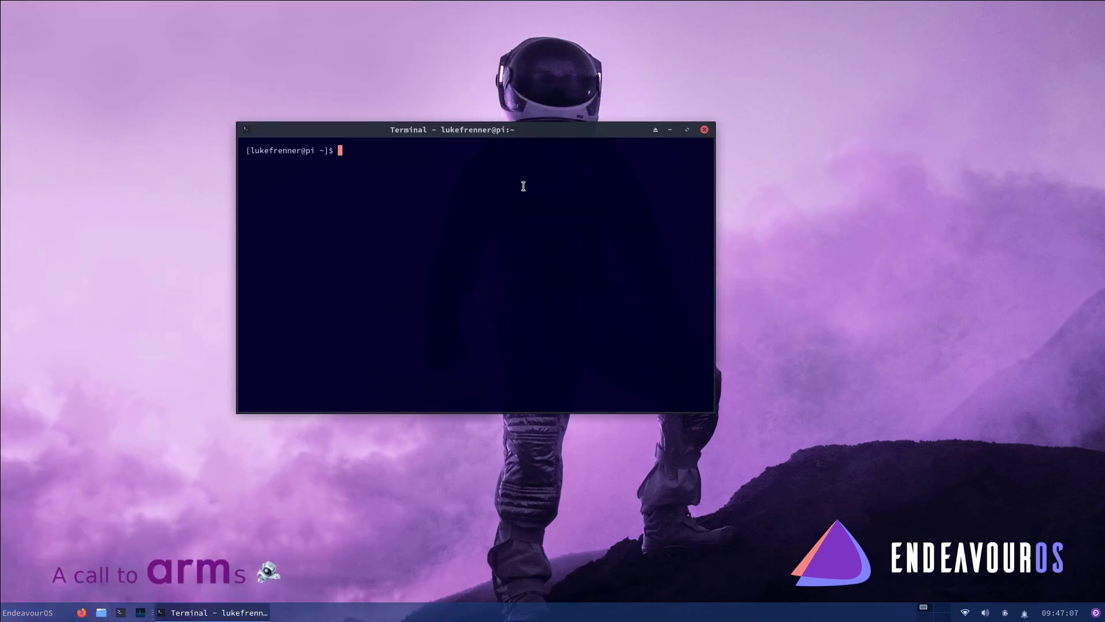
Step: Run neofetch, highlight its Raspberry Pi 4 system info lines, and move the terminal right
type("neofetch")
key("Return")
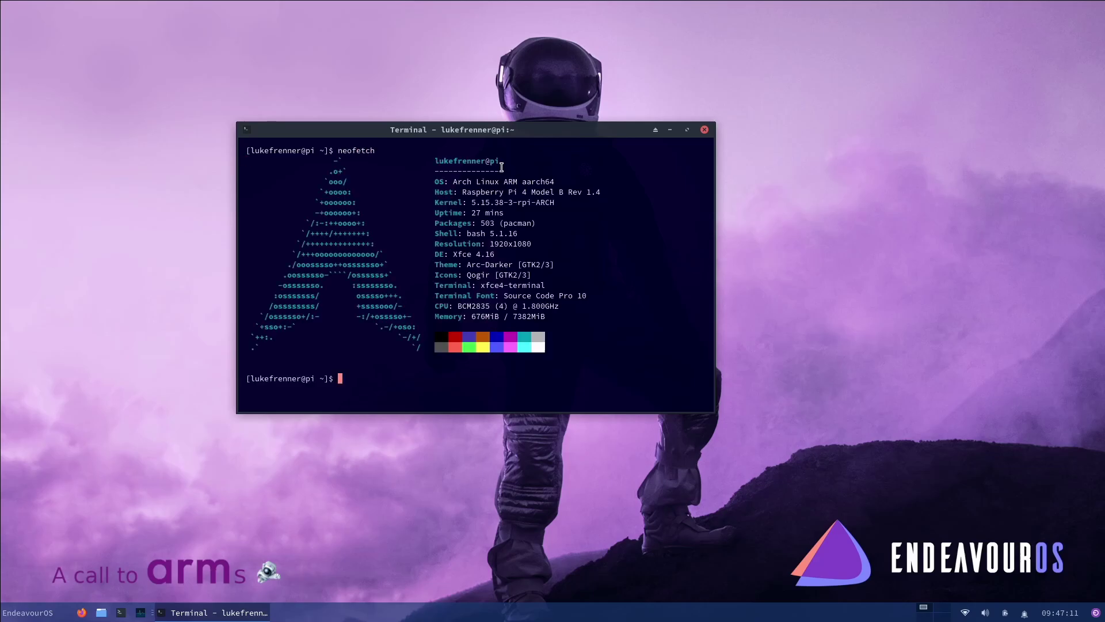
mouse_move(287, 167)
left_mouse_down()
mouse_move(407, 310)
mouse_move(421, 357)
mouse_move(423, 342)
mouse_move(293, 178)
left_mouse_up()
left_click(423, 343)
left_click(293, 178)
left_click_drag(458, 137, 624, 163)
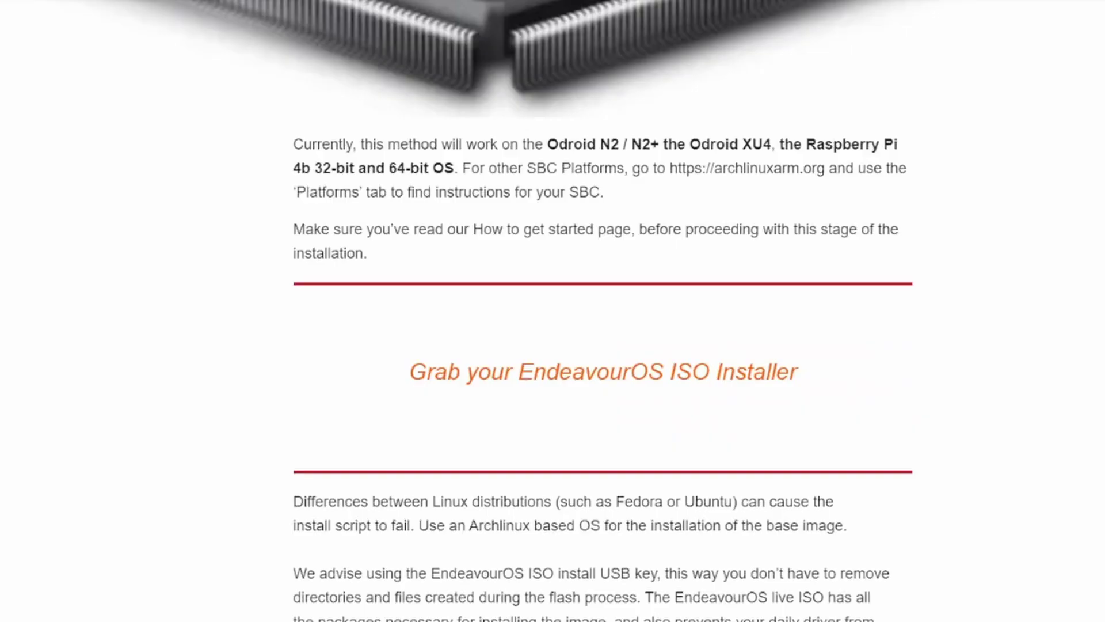
Step: Scroll the guide, highlighting the distribution-differences paragraph and latest-ISO recommendation
scroll(570, 368, "down", 3)
left_click_drag(294, 337, 873, 366)
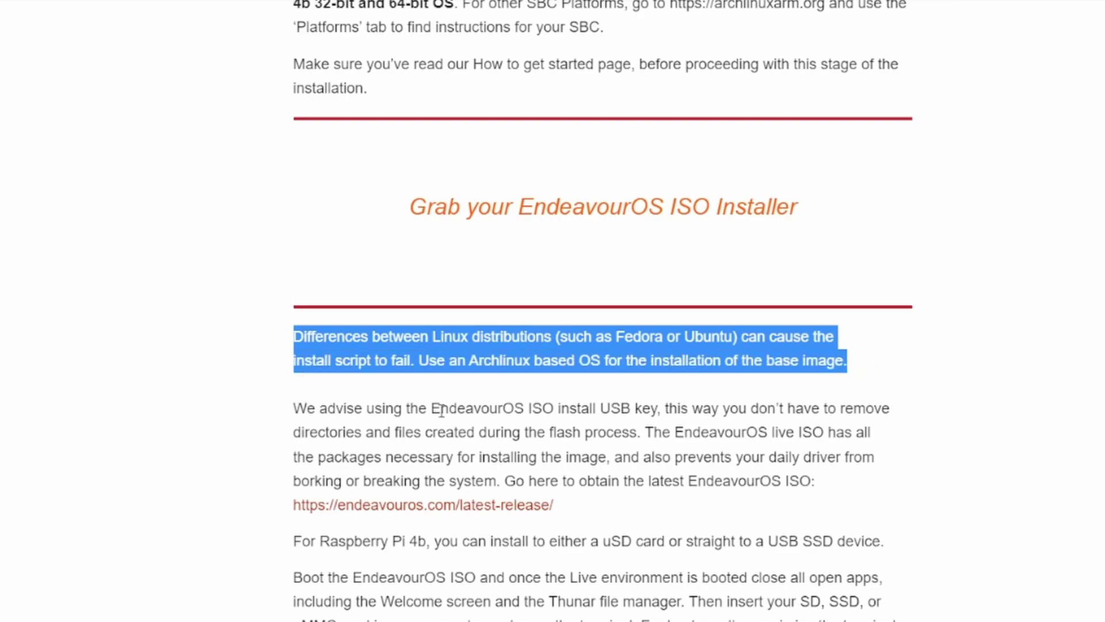
left_click_drag(431, 406, 730, 409)
left_click_drag(514, 482, 827, 487)
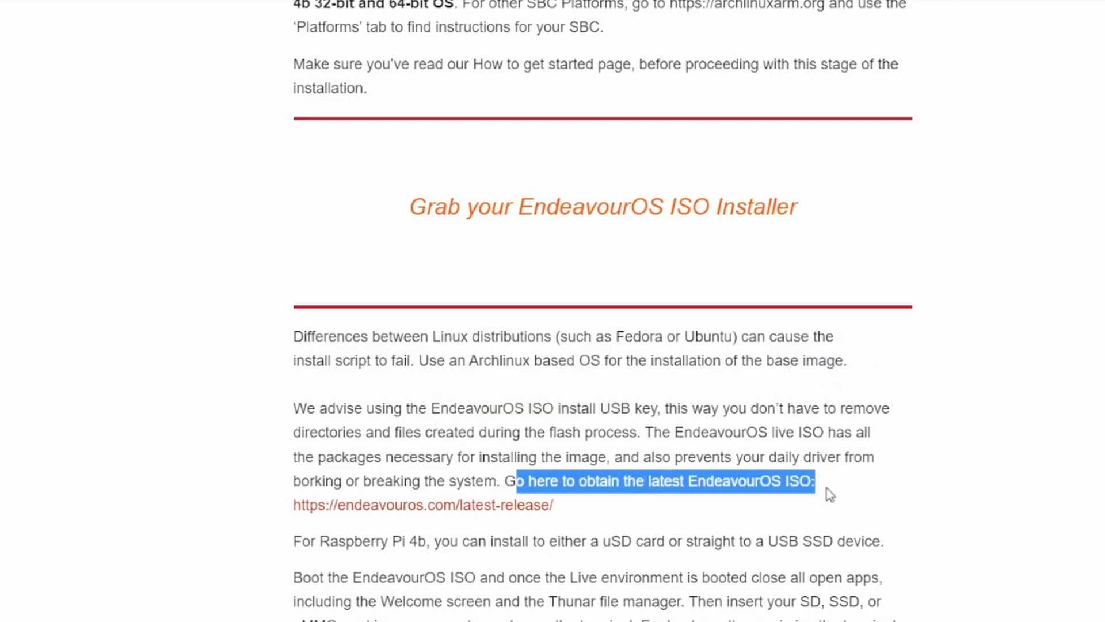
left_click(778, 514)
scroll(774, 510, "down", 10)
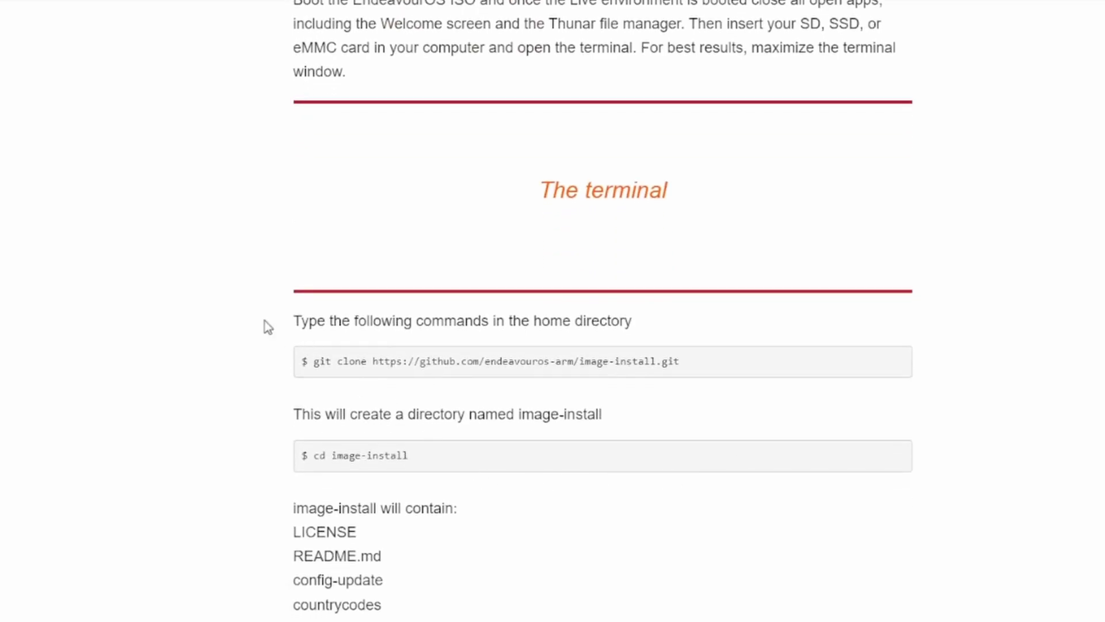
mouse_move(265, 322)
left_mouse_down()
mouse_move(468, 377)
mouse_move(438, 618)
mouse_move(572, 388)
left_mouse_up()
Step: Continue to Step 3 and highlight the git clone and three install-script commands
scroll(573, 387, "down", 15)
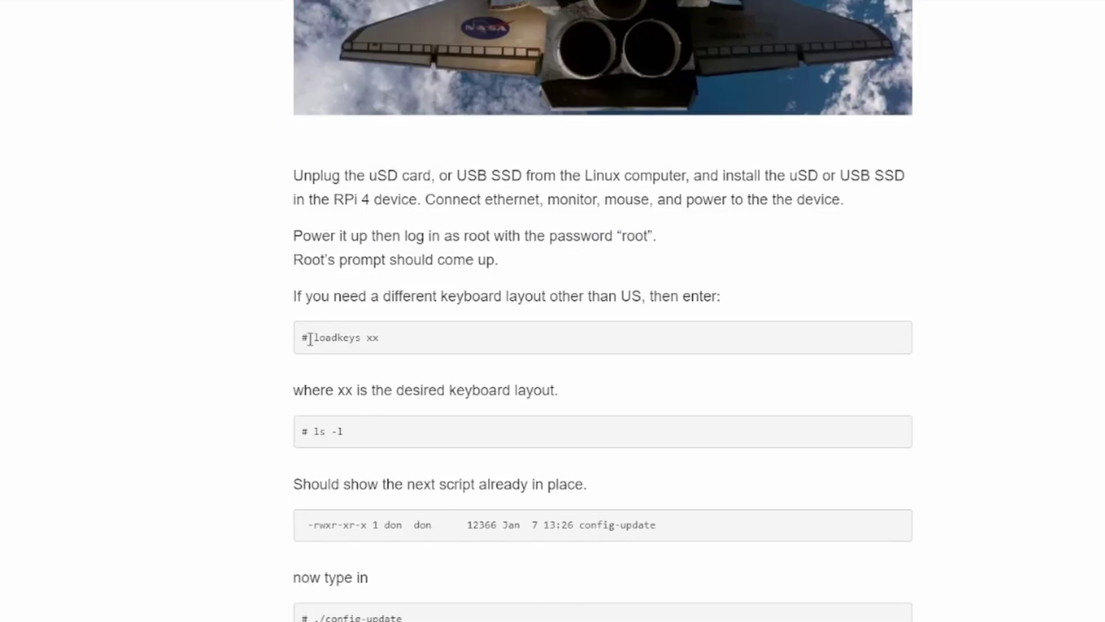
left_click_drag(272, 251, 631, 295)
scroll(385, 479, "down", 1)
scroll(384, 478, "down", 4)
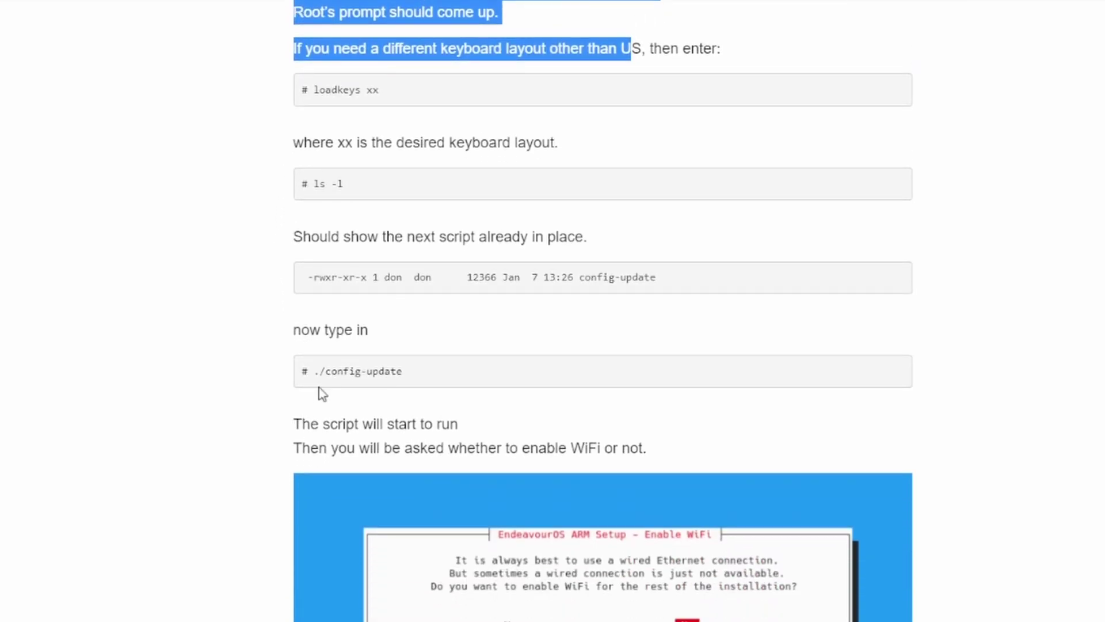
left_click_drag(313, 381, 412, 382)
scroll(434, 382, "down", 8)
scroll(459, 449, "down", 20)
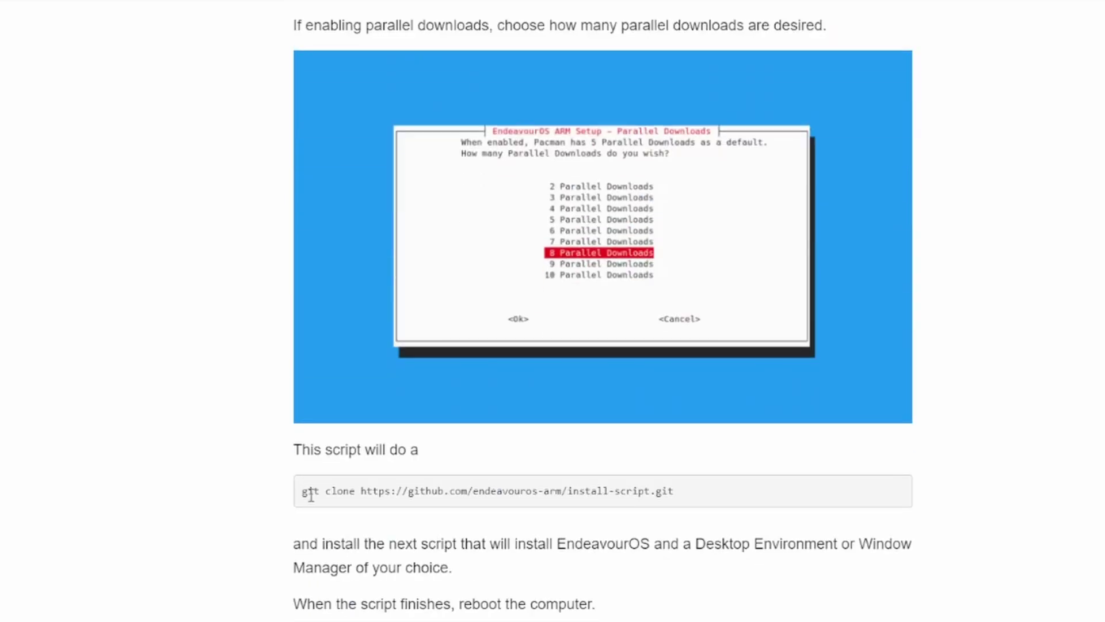
left_click_drag(301, 491, 696, 491)
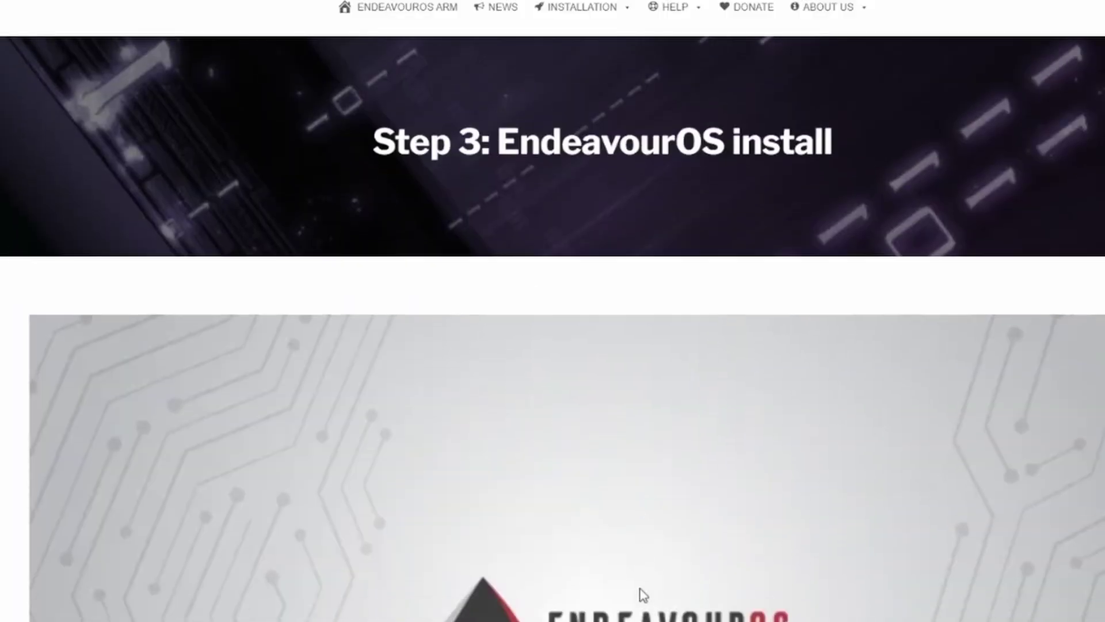
scroll(646, 558, "down", 15)
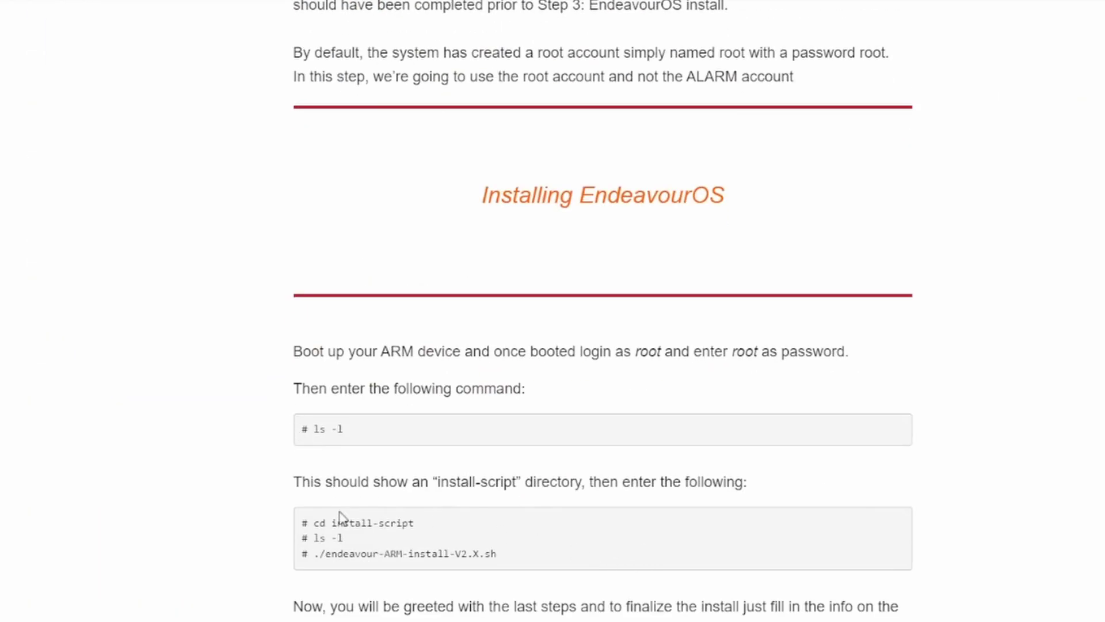
left_click_drag(313, 523, 550, 569)
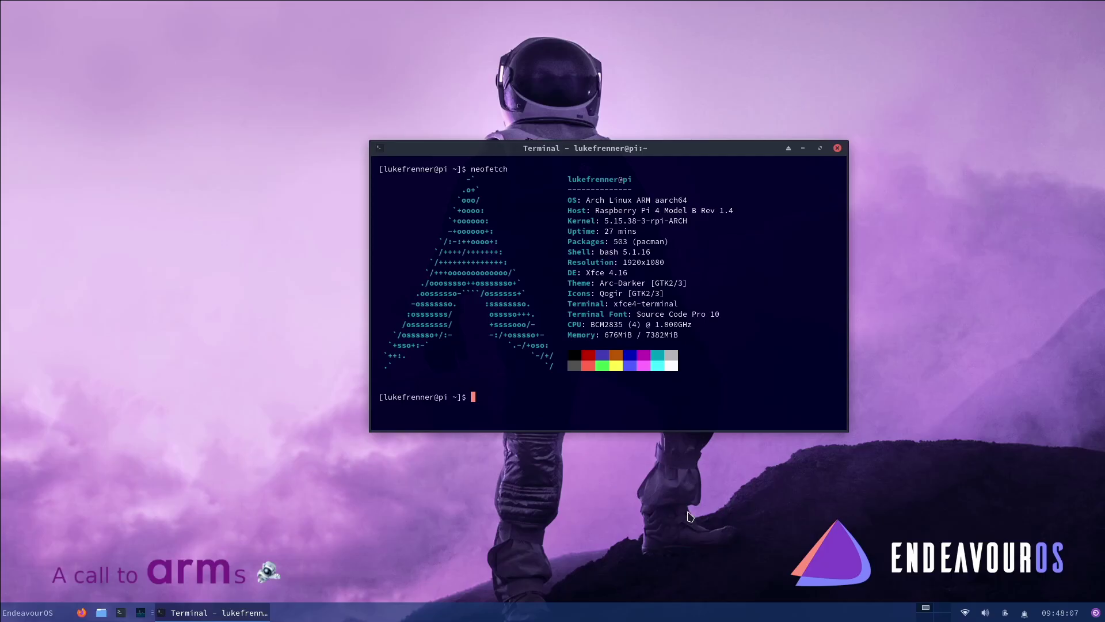